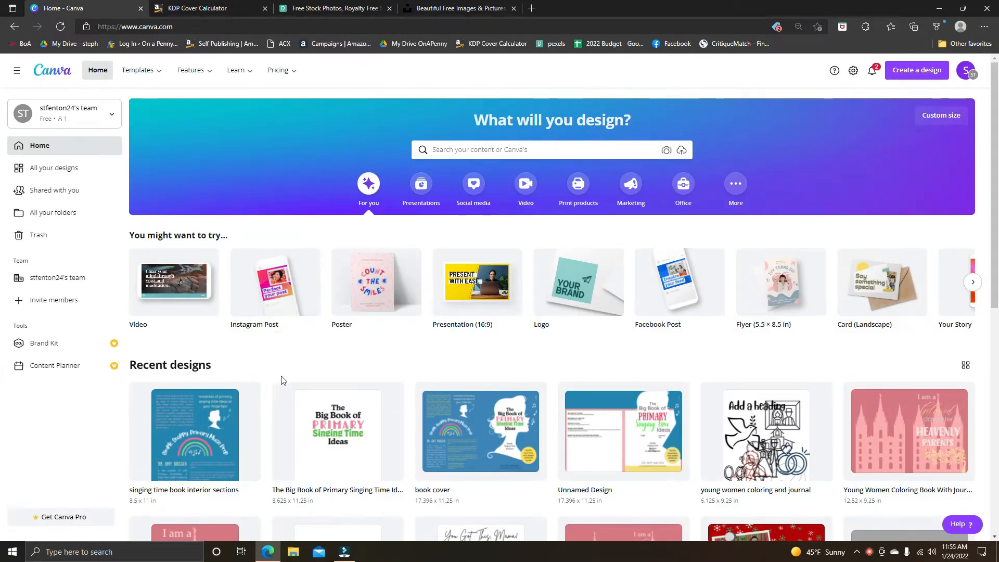
Create a new blank design with a custom size of 6 × 9 in.
click(922, 74)
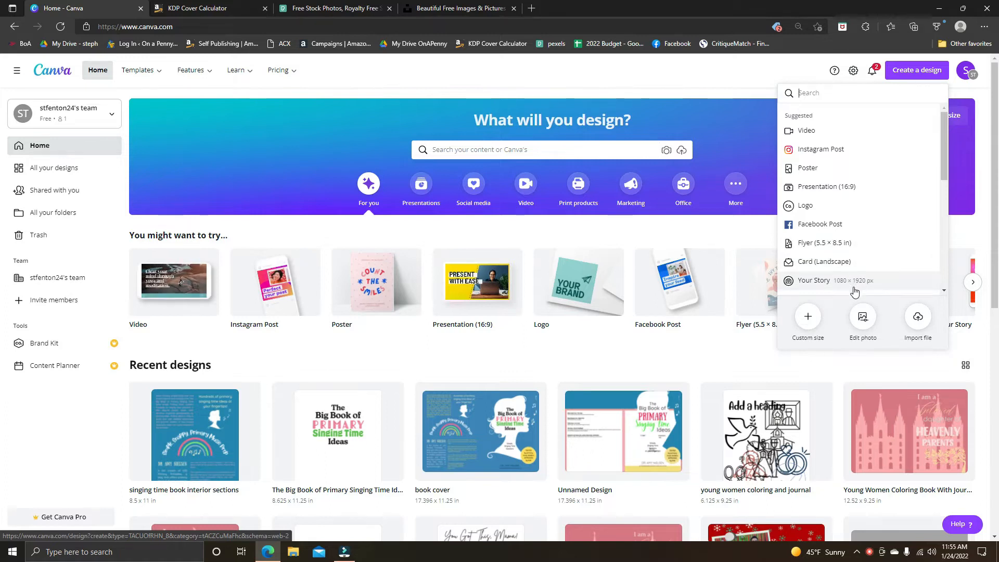
click(810, 316)
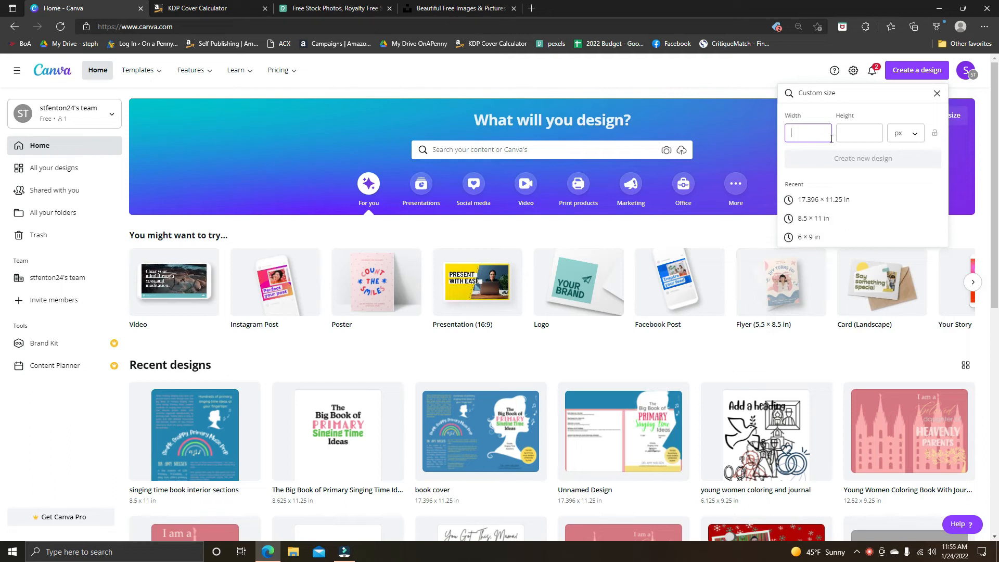
click(904, 134)
click(899, 157)
double_click(812, 132)
text(6)
click(849, 133)
text(9)
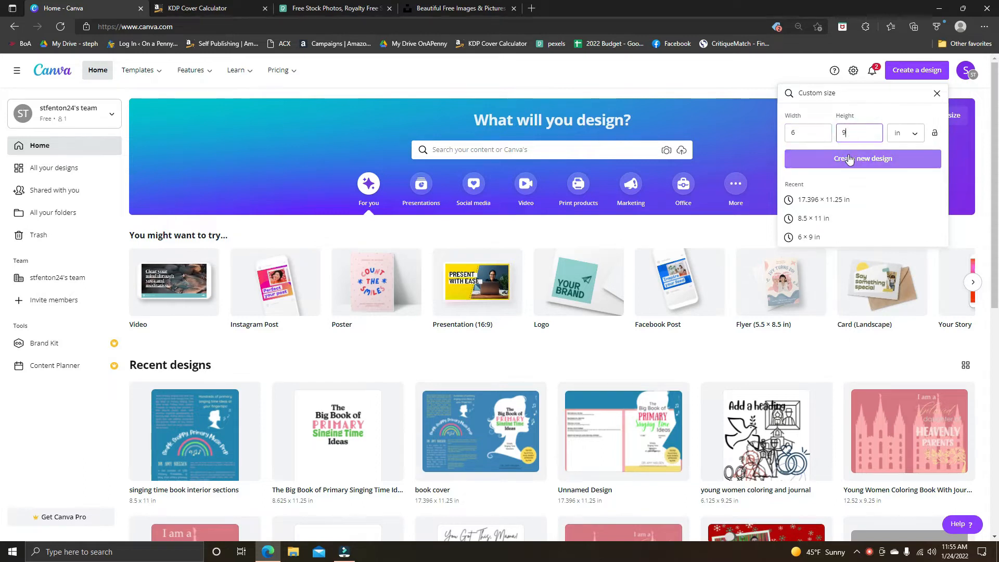
click(851, 159)
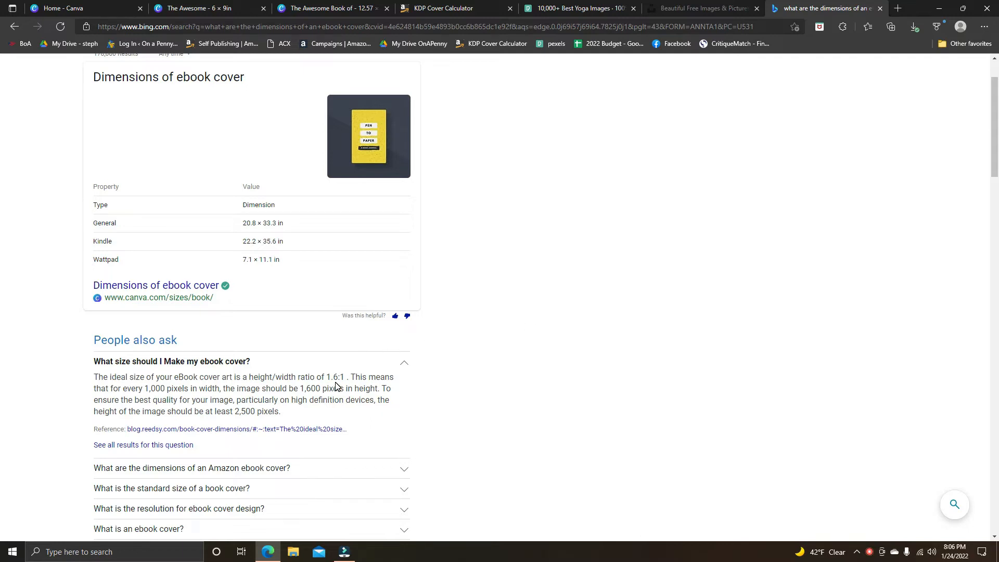
Check the recommended ebook cover height-to-width ratio in the search results, and compare it with the blank 6 × 9 in page in Canva.
drag(352, 378, 317, 378)
click(494, 365)
click(222, 10)
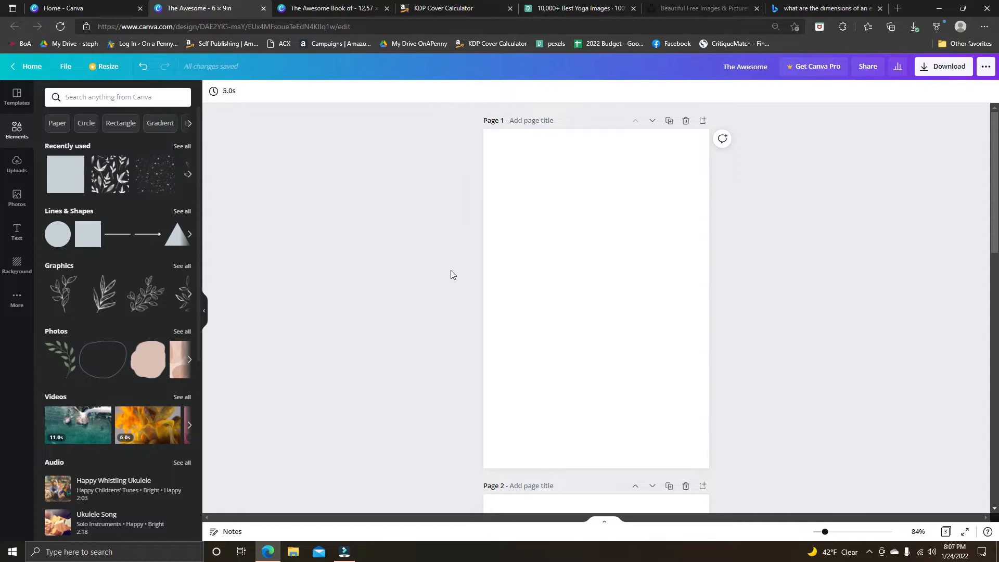
drag(458, 148, 760, 429)
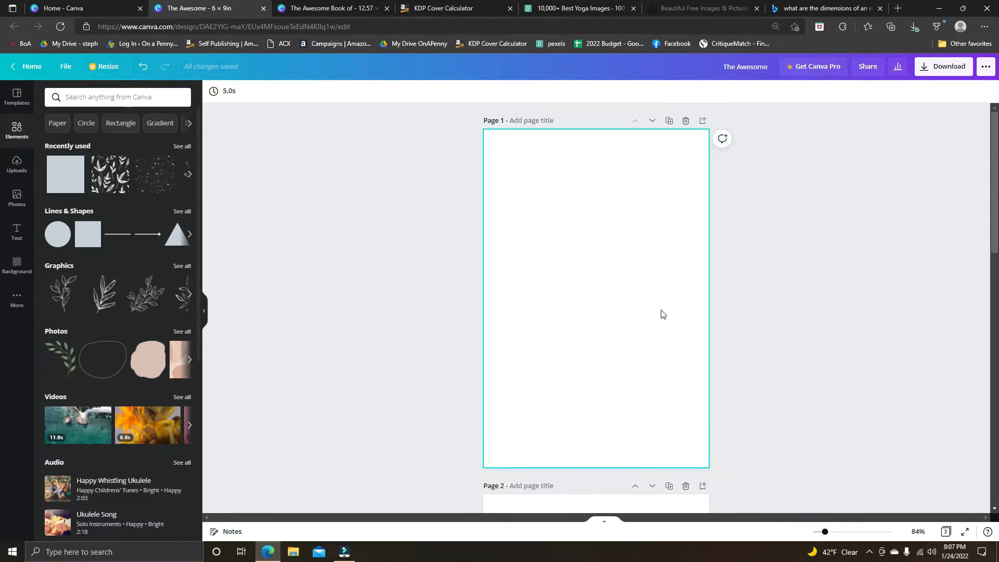
Start another custom-size design from the Canva home page and set its width to 2000 px.
click(33, 67)
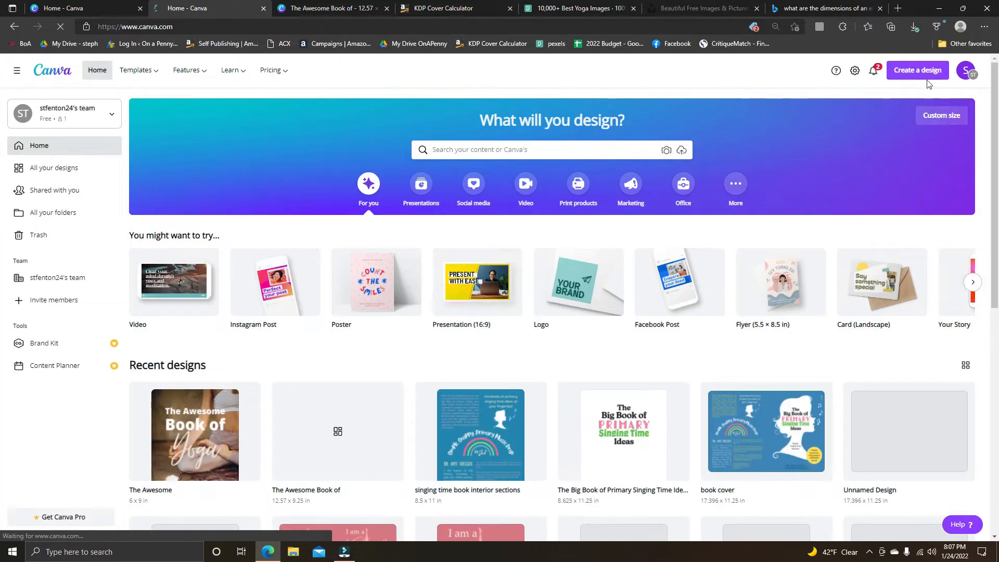
click(917, 70)
click(809, 326)
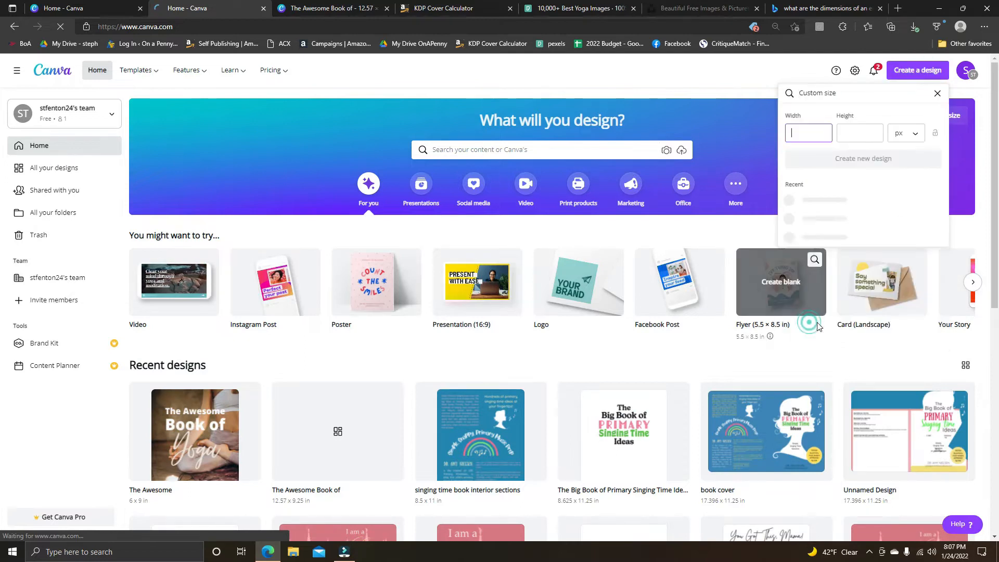
click(860, 134)
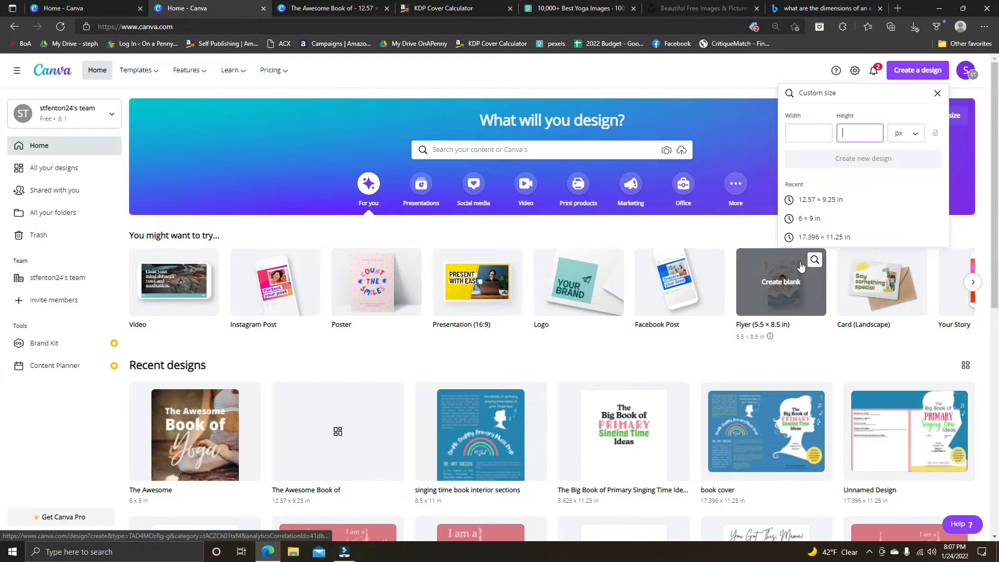
click(806, 137)
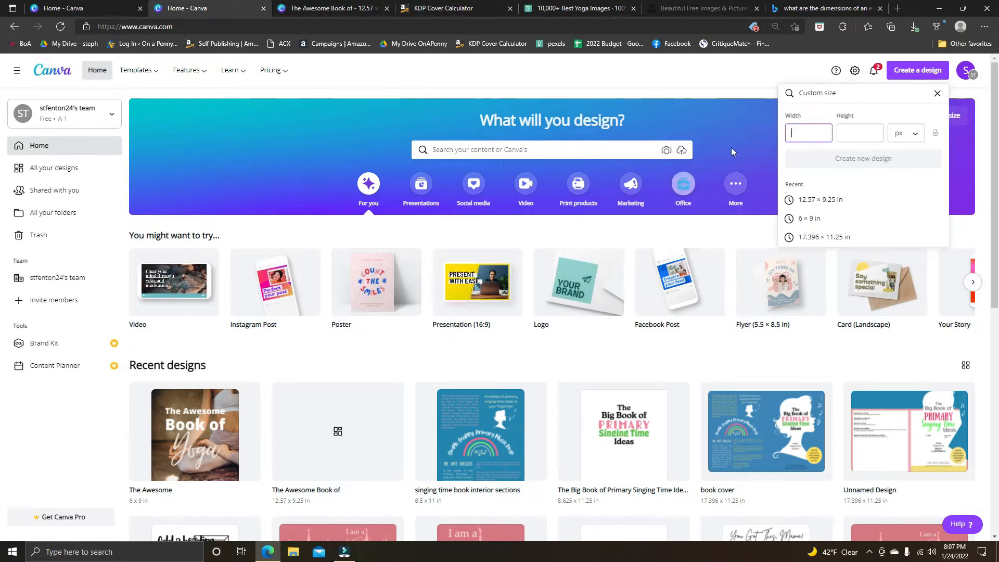
click(860, 132)
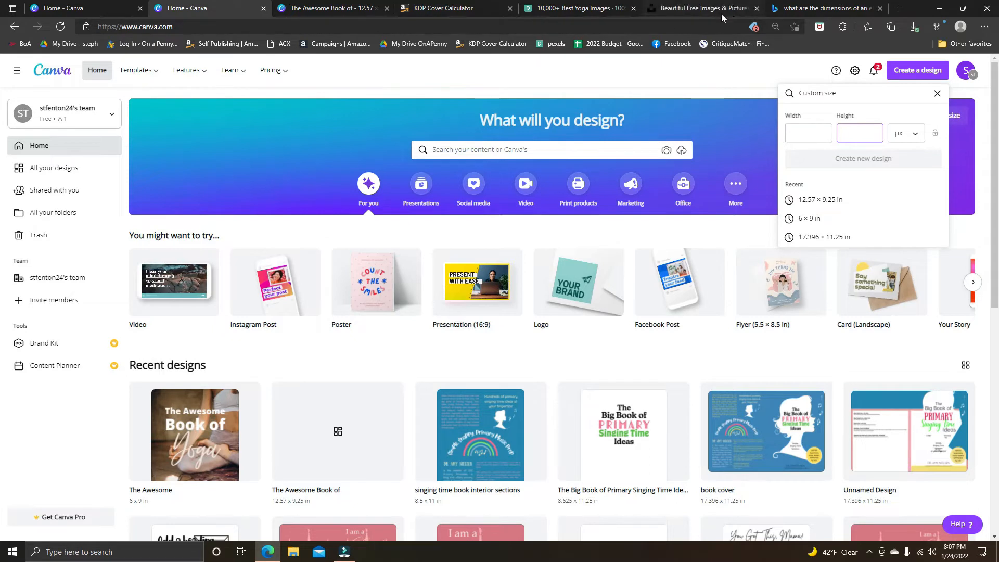
click(694, 9)
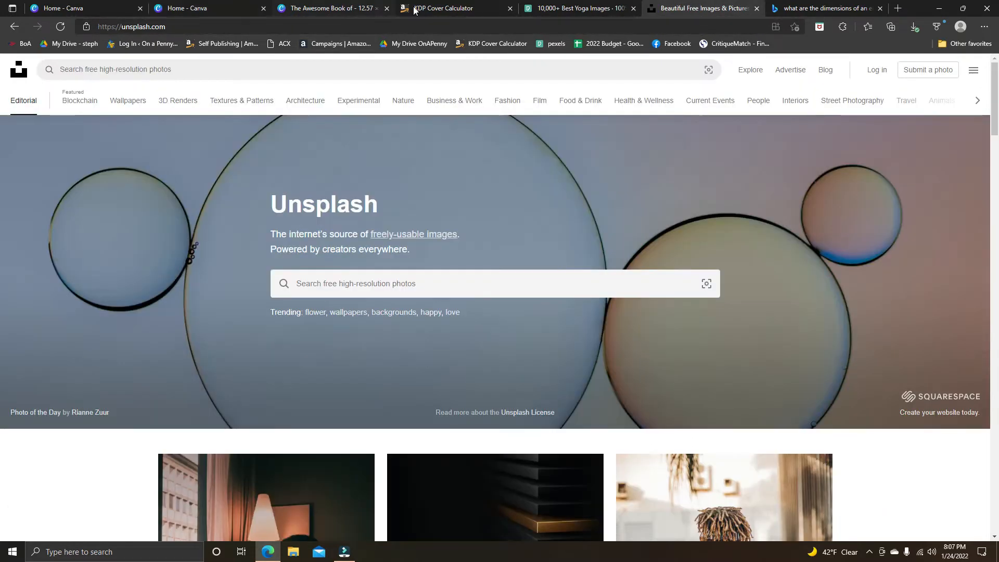
click(821, 9)
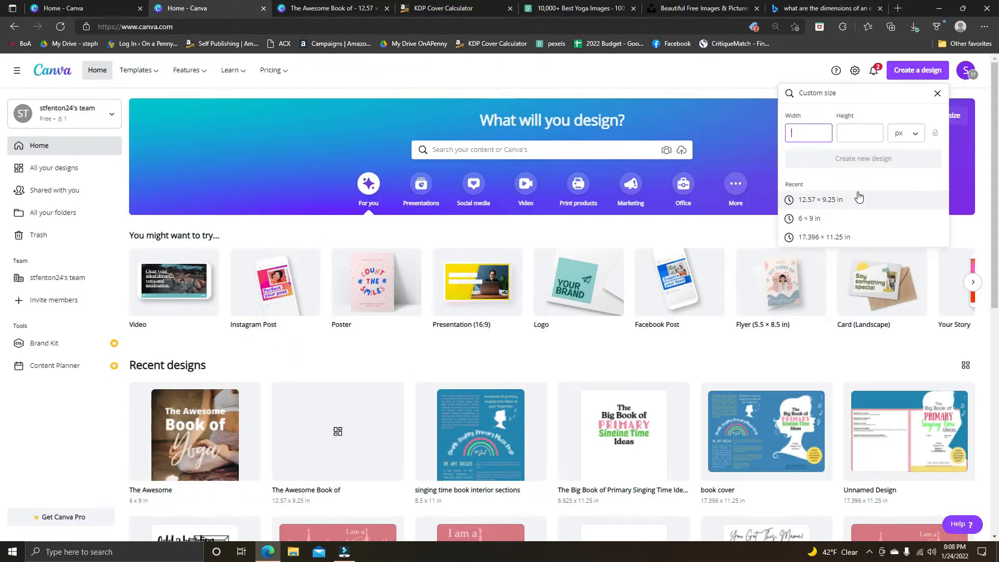
text(56)
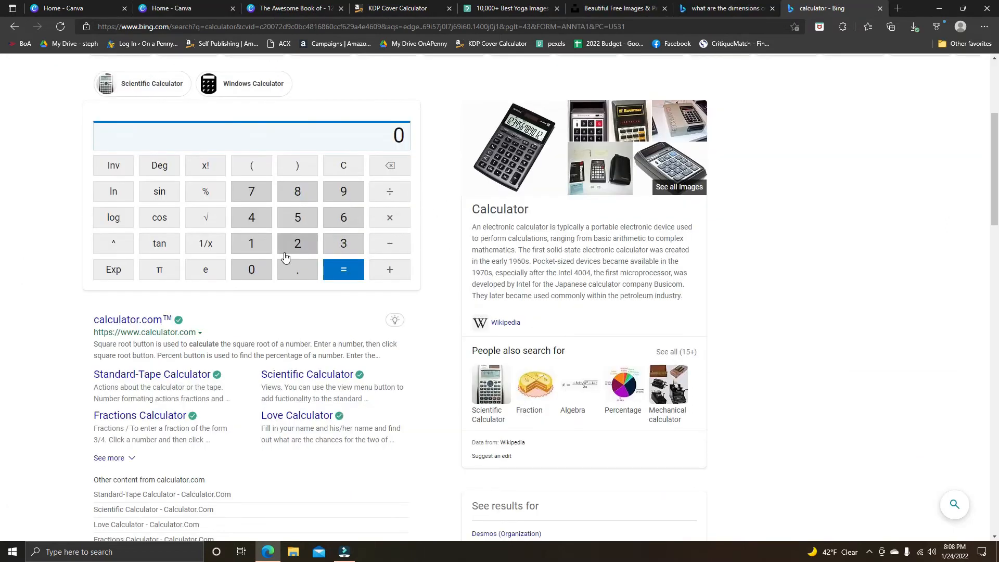
Calculate the ebook cover height in the Bing calculator by multiplying 2000 by 1.6.
click(294, 246)
click(260, 268)
click(260, 268)
click(261, 268)
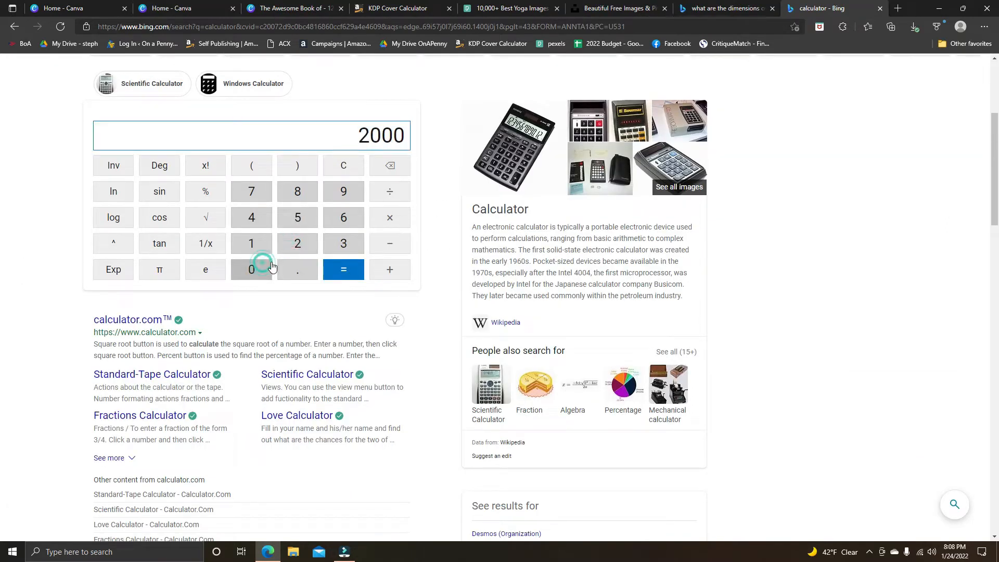
click(392, 218)
click(251, 244)
click(302, 266)
click(334, 226)
click(356, 271)
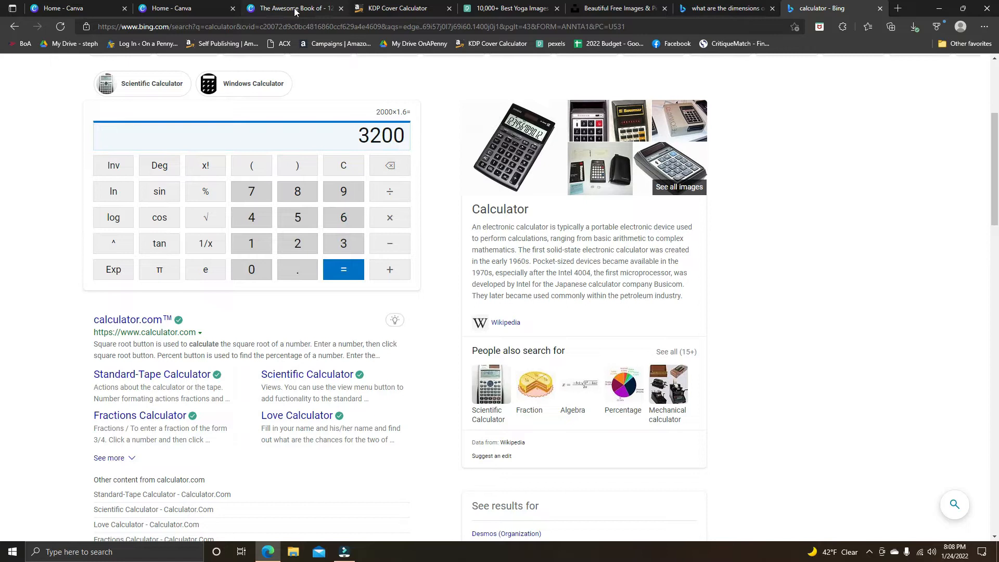
Return to the custom-size design in Canva, set the height to 3200 px and create the design.
click(203, 8)
click(871, 128)
text(3200)
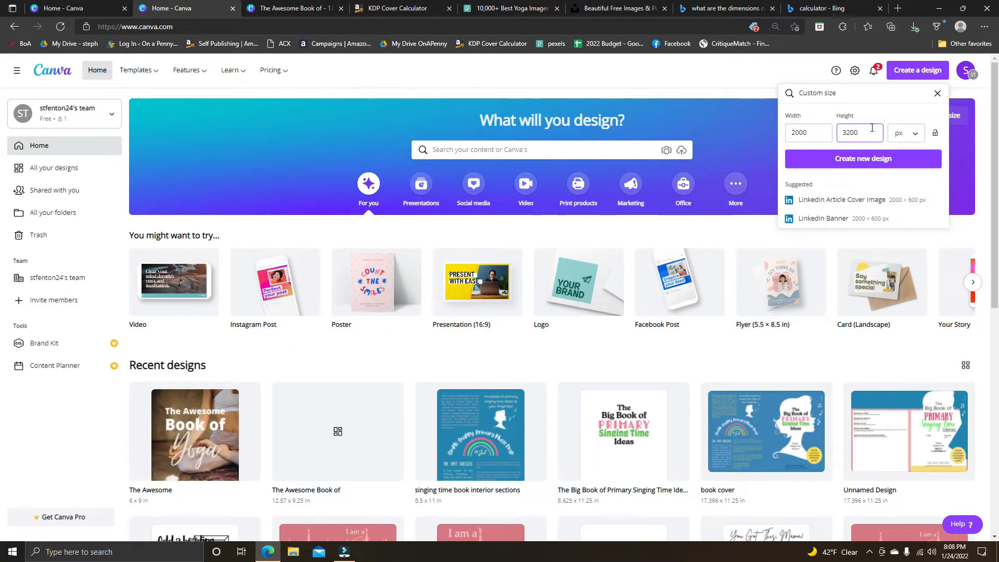
click(887, 163)
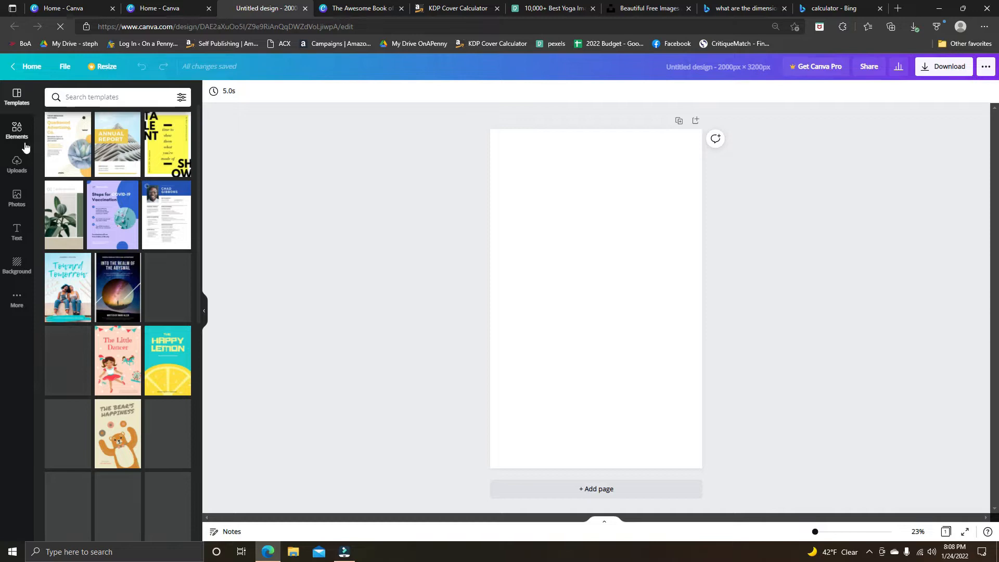
Search the design templates for "ebook" and browse the suggested cover layouts.
click(124, 100)
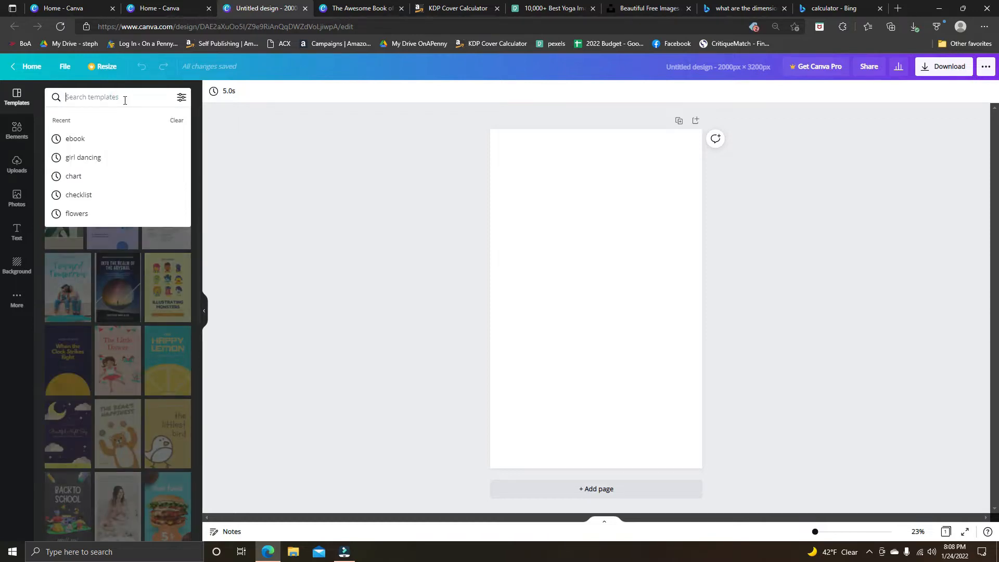
click(109, 138)
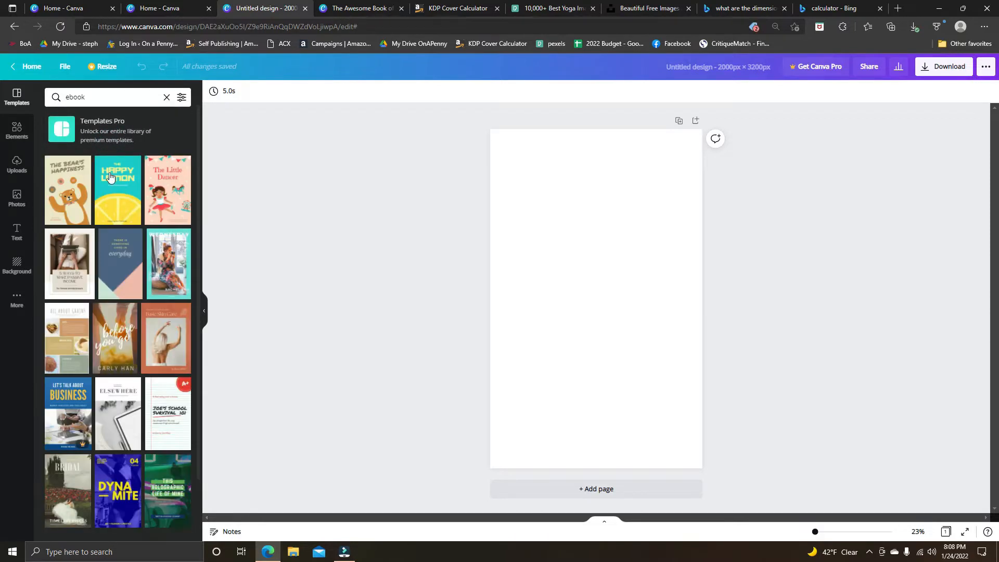
scroll(130, 286, down, 3)
scroll(130, 286, up, 3)
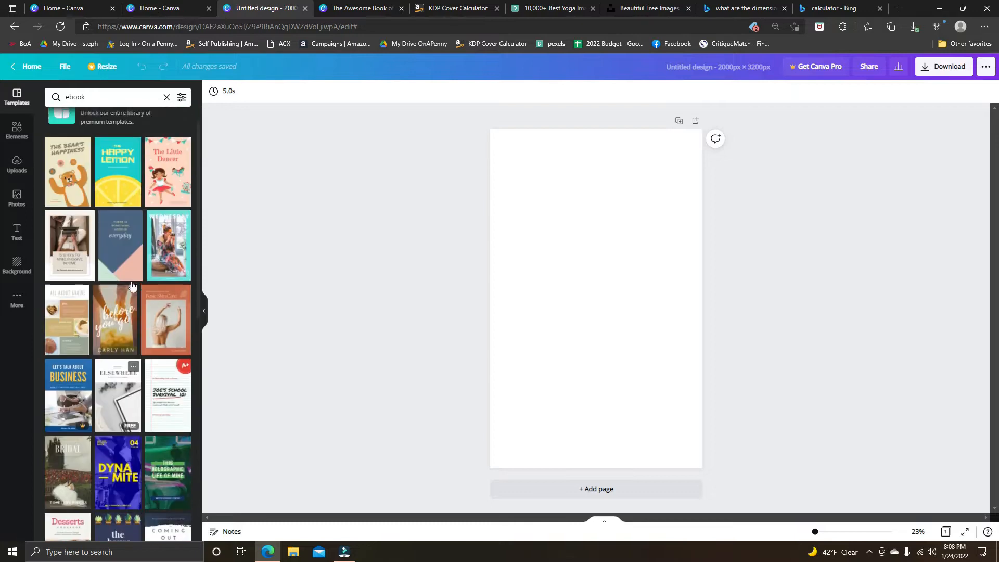
click(113, 255)
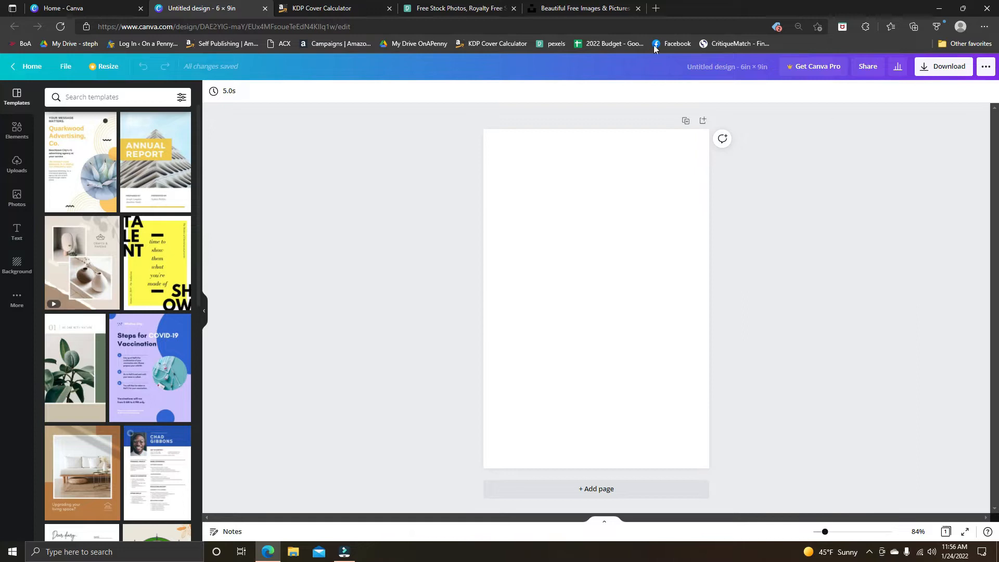
Switch to Pexels and search its free stock photos for "yoga".
click(448, 11)
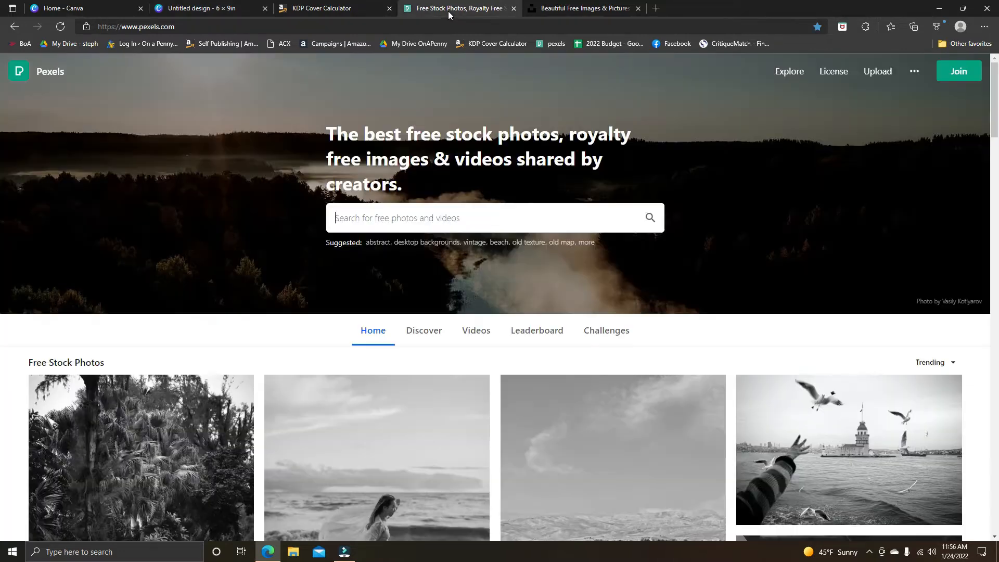
scroll(391, 344, down, 1)
scroll(396, 333, up, 1)
click(475, 218)
click(269, 335)
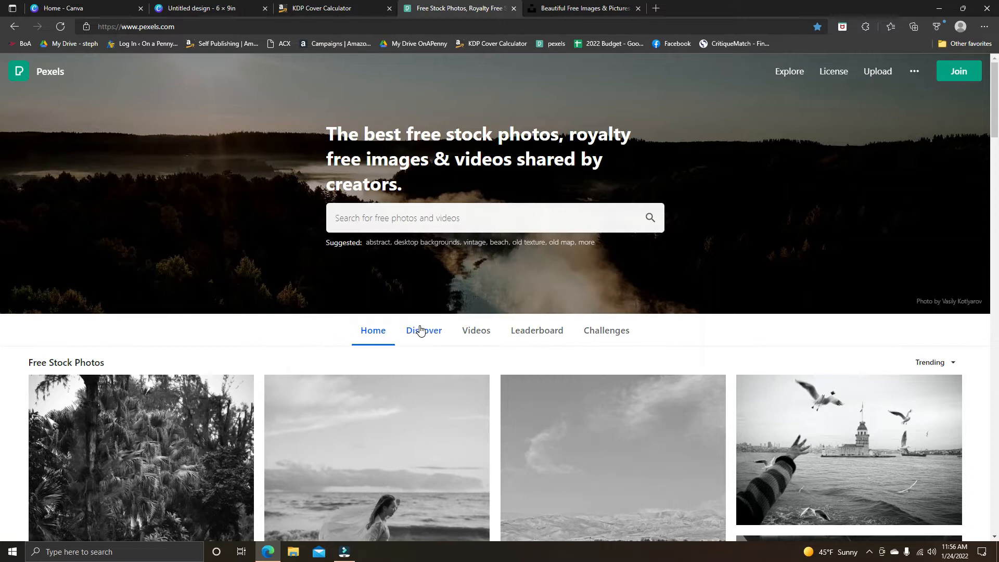
scroll(421, 331, down, 1)
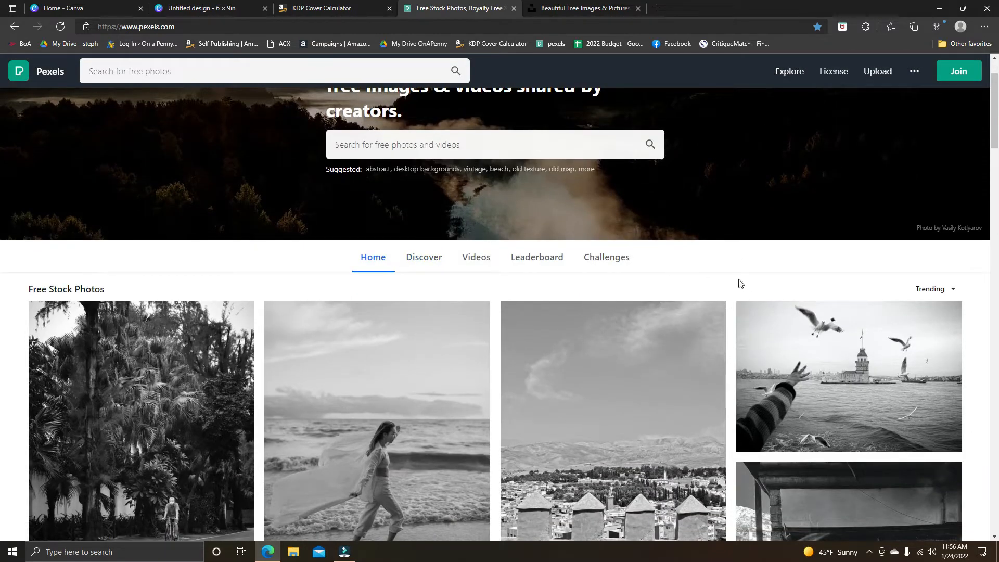
click(394, 147)
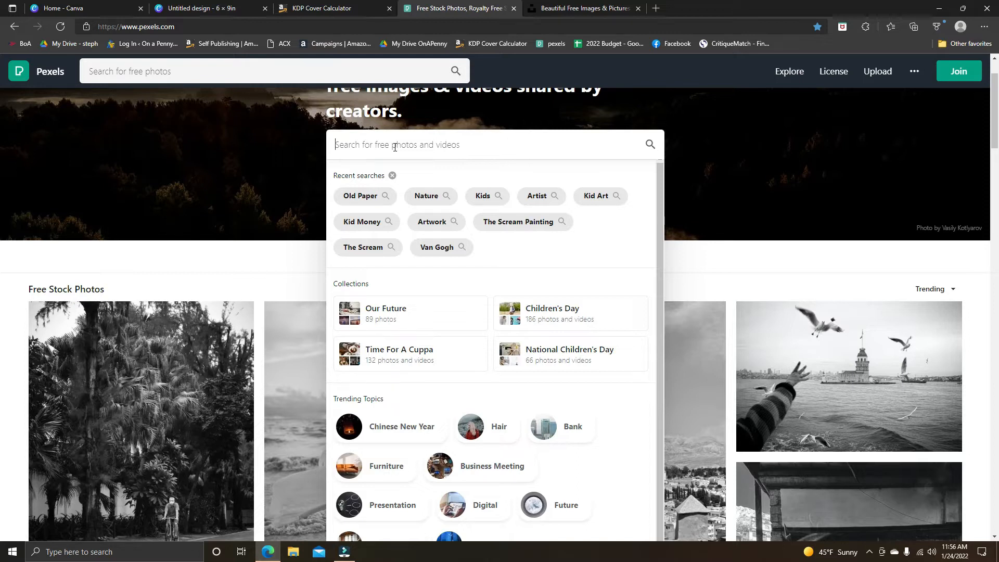
text(yoga)
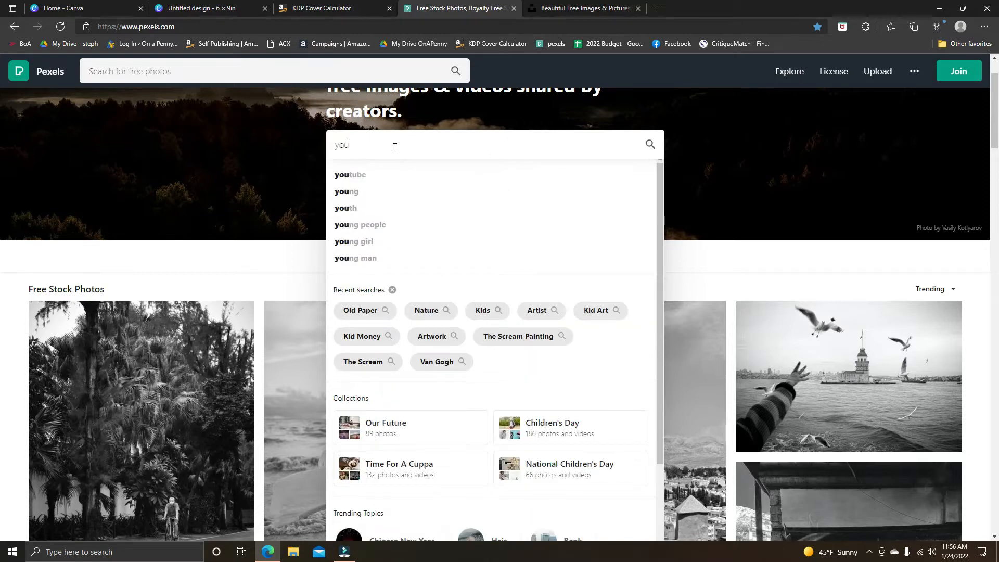
key(Return)
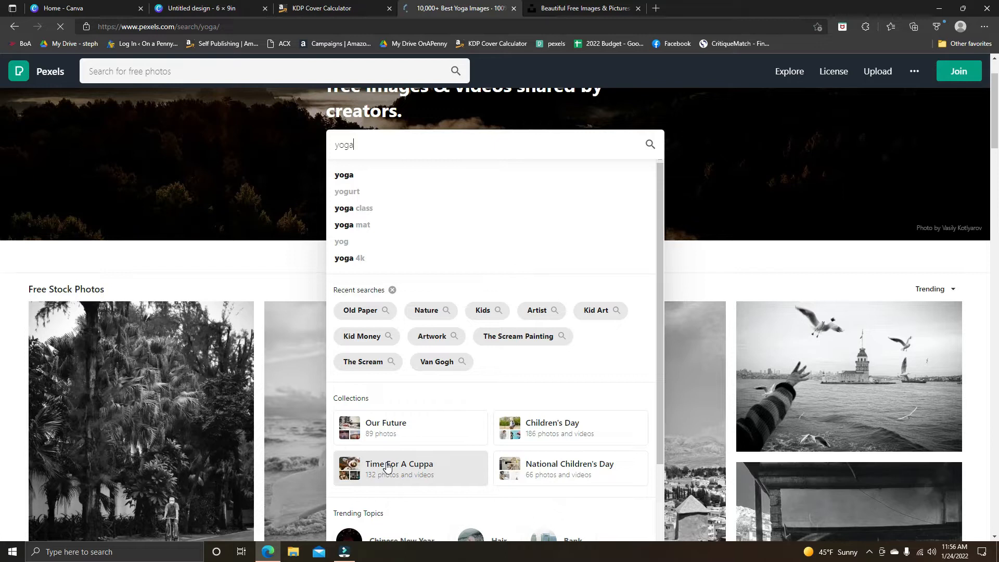
Browse the yoga photos and download the one of a person meditating cross-legged beside candles and incense.
scroll(508, 360, down, 3)
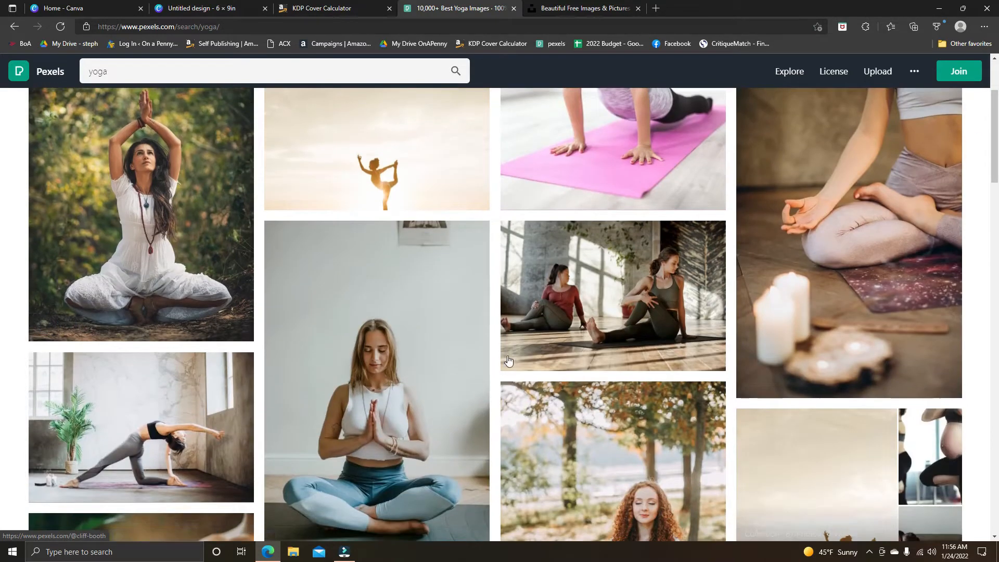
scroll(508, 360, down, 12)
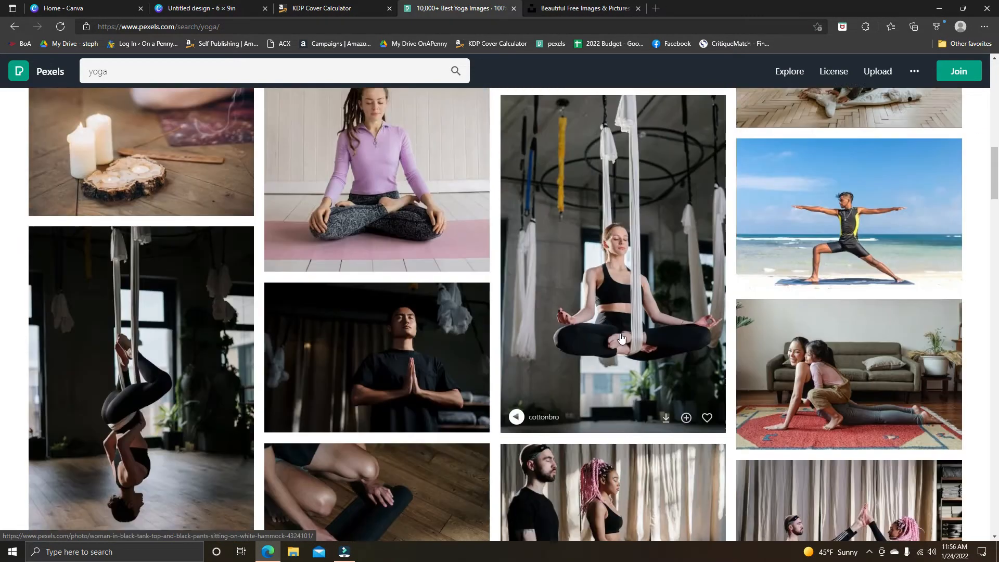
scroll(622, 339, up, 10)
scroll(622, 339, down, 9)
scroll(622, 337, down, 3)
scroll(621, 338, up, 15)
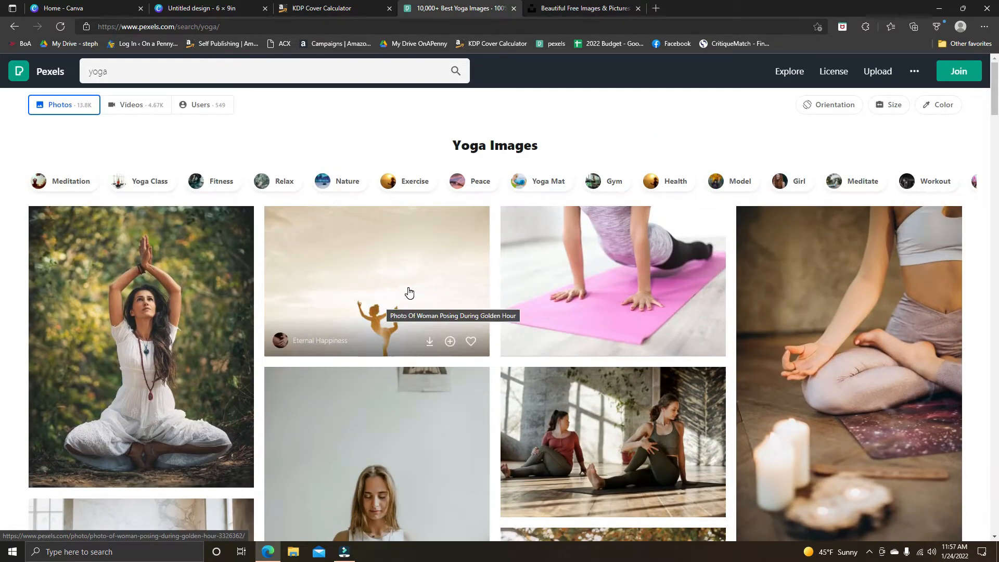
click(840, 326)
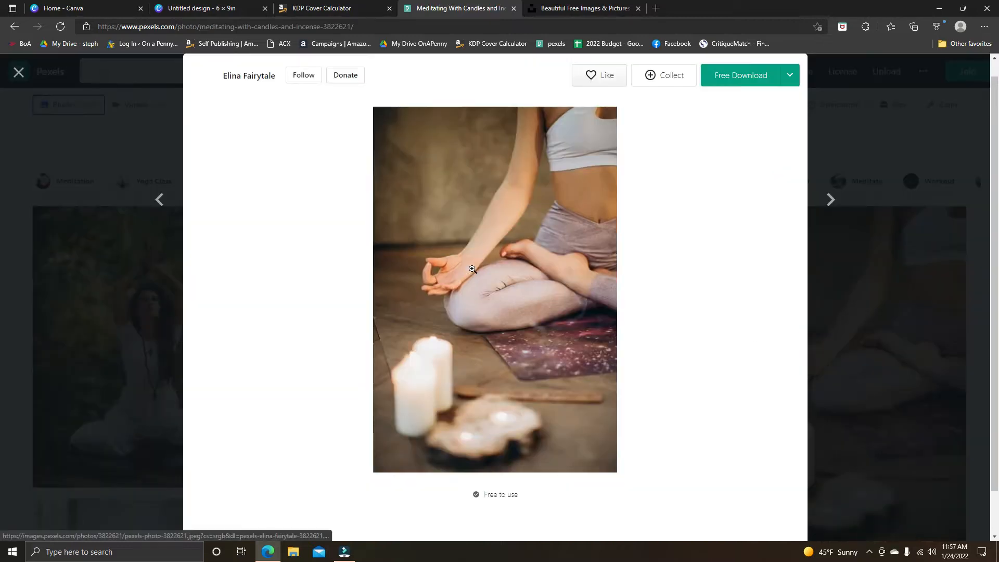
click(747, 82)
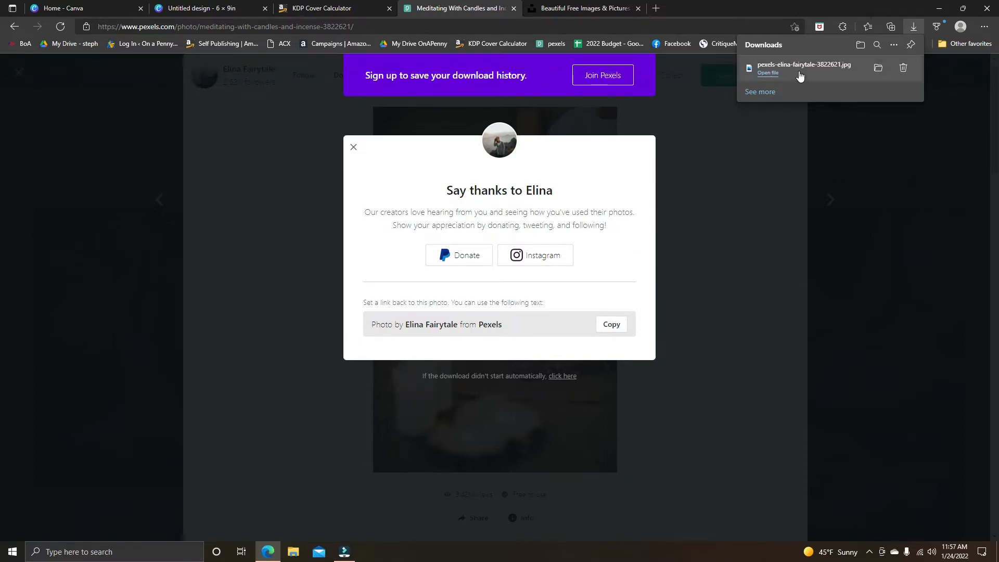
Switch to the 6 × 9 in design in Canva and upload the downloaded meditation photo to the media library.
click(218, 8)
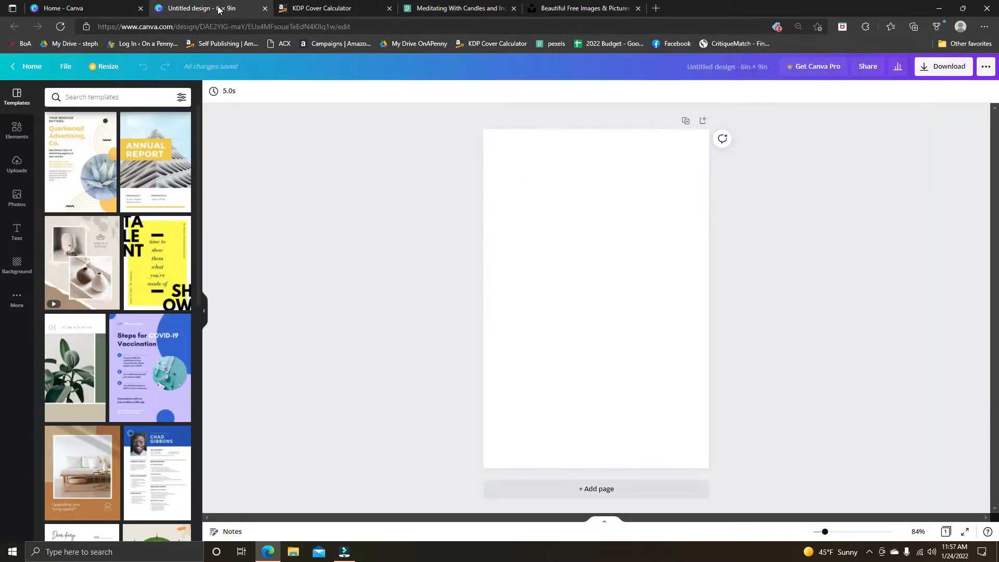
click(16, 164)
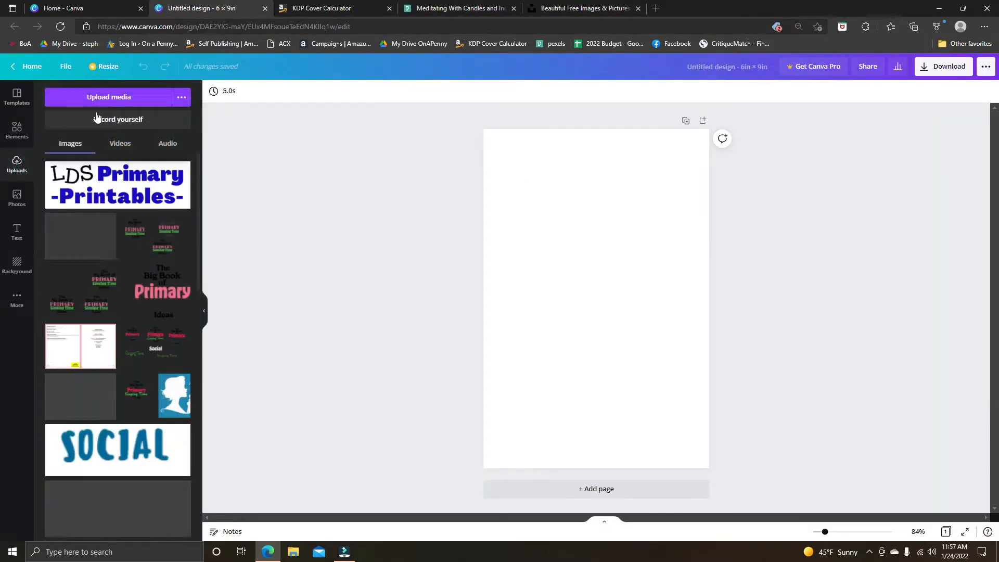
click(107, 98)
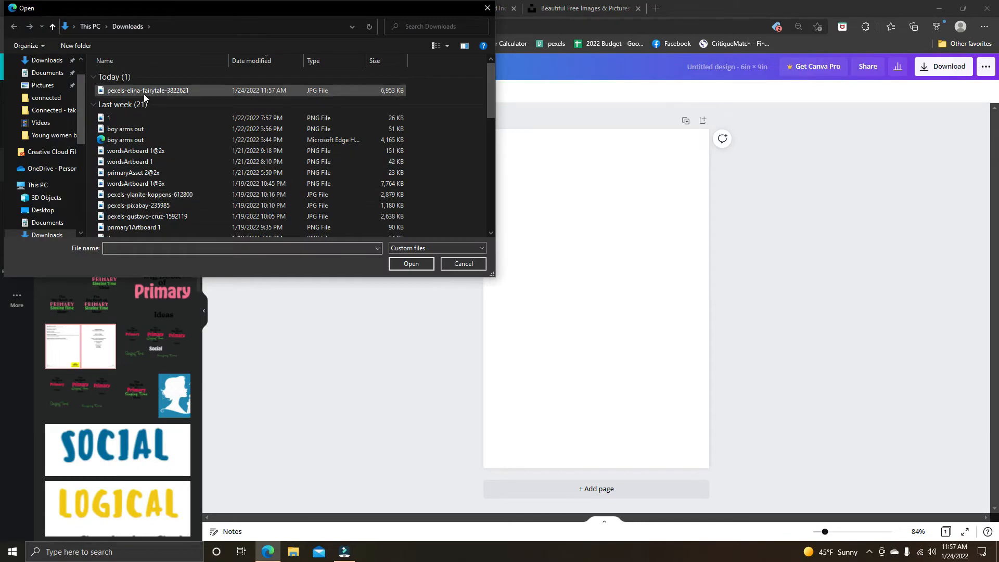
click(143, 91)
click(411, 264)
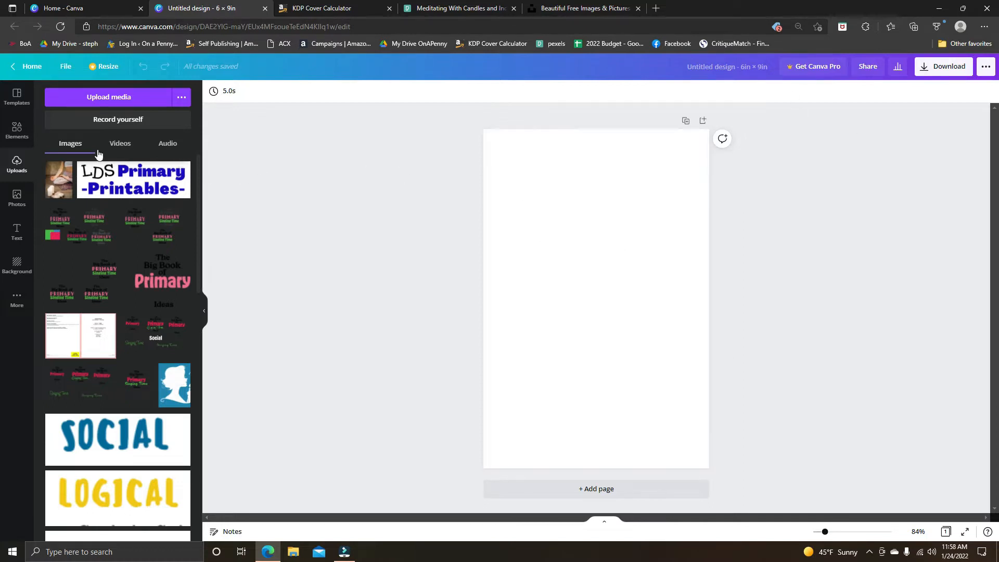
Place the uploaded meditation photo on the blank page, align it to the upper-left corner and enlarge it to fill the page.
drag(63, 177, 551, 239)
drag(597, 288, 541, 203)
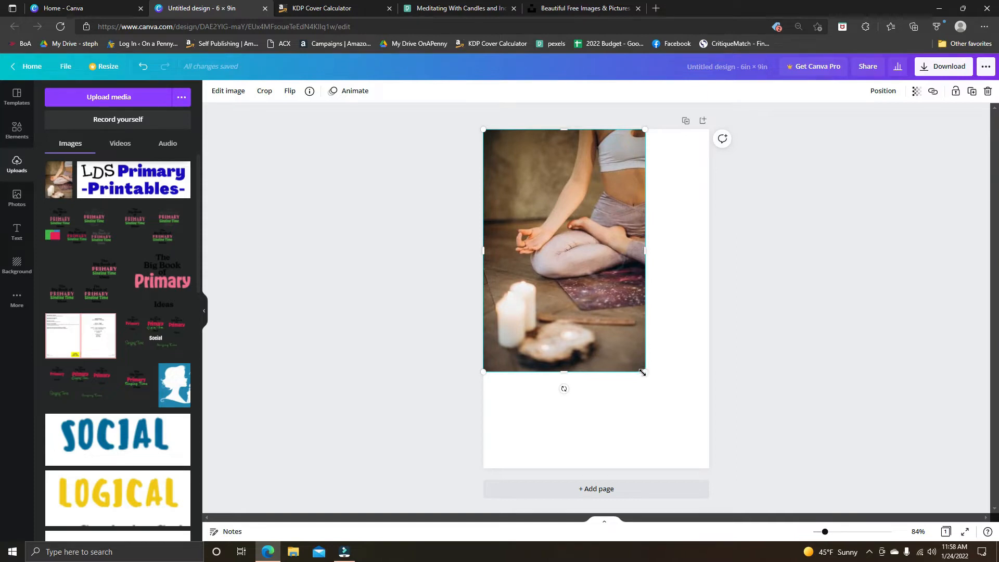
drag(644, 372, 703, 474)
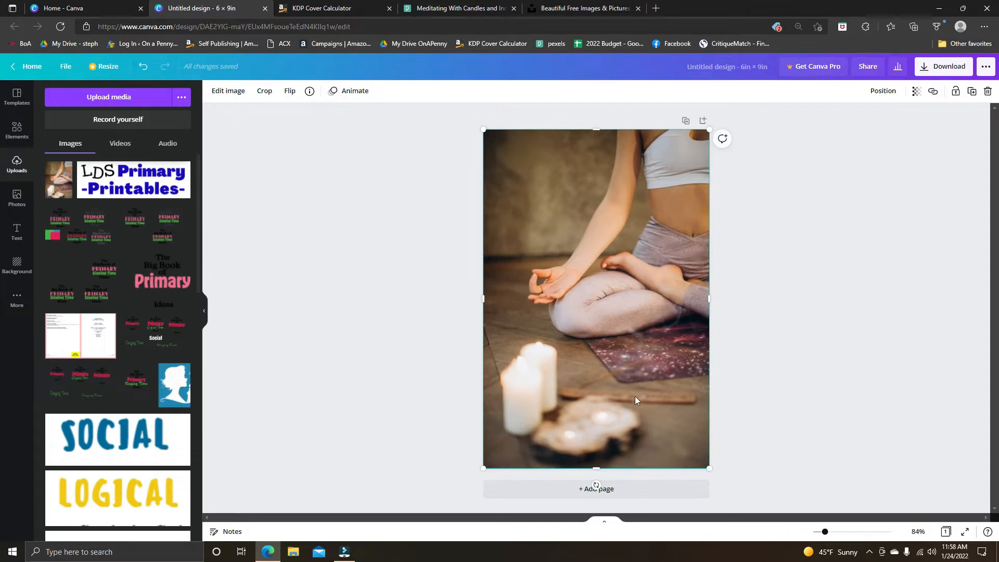
click(816, 288)
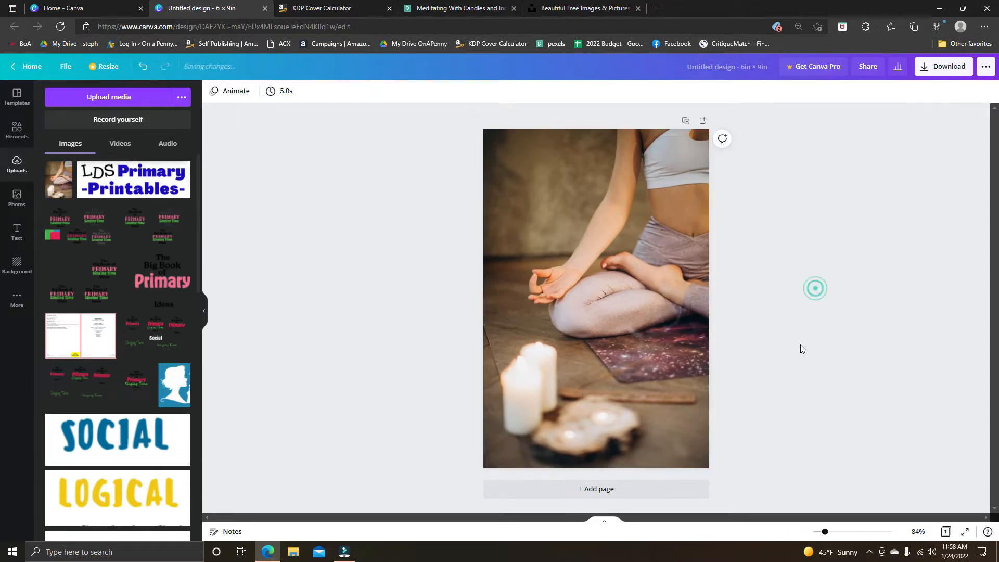
Add a heading over the photo with the text "The Awesome".
click(17, 130)
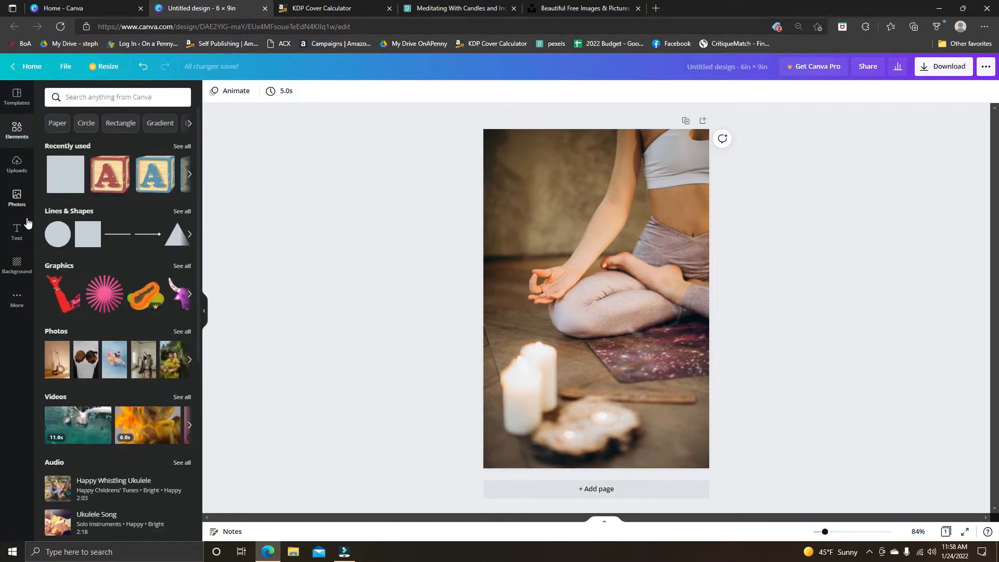
click(18, 231)
drag(90, 146, 563, 215)
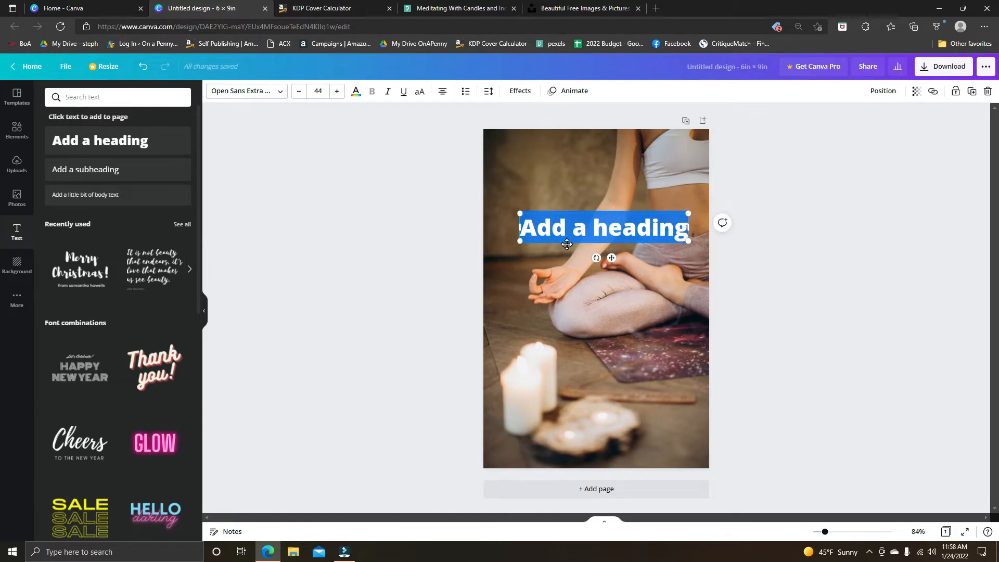
text(The Awexom)
key(BackSpace)
key(BackSpace)
key(BackSpace)
key(BackSpace)
text(some)
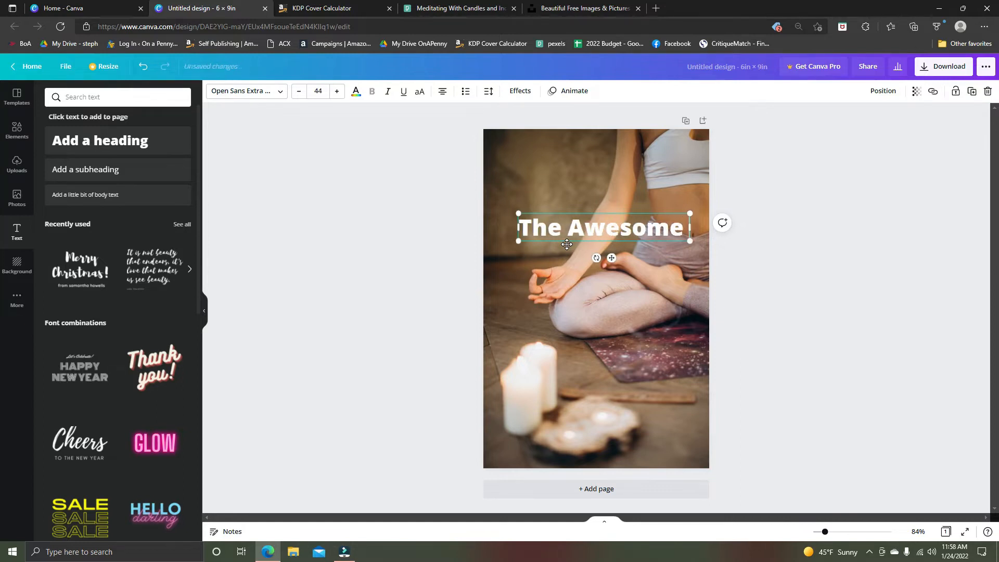
key(BackSpace)
click(796, 263)
Duplicate the "The Awesome" heading, place the copy below it and change its text to "Book of".
click(646, 232)
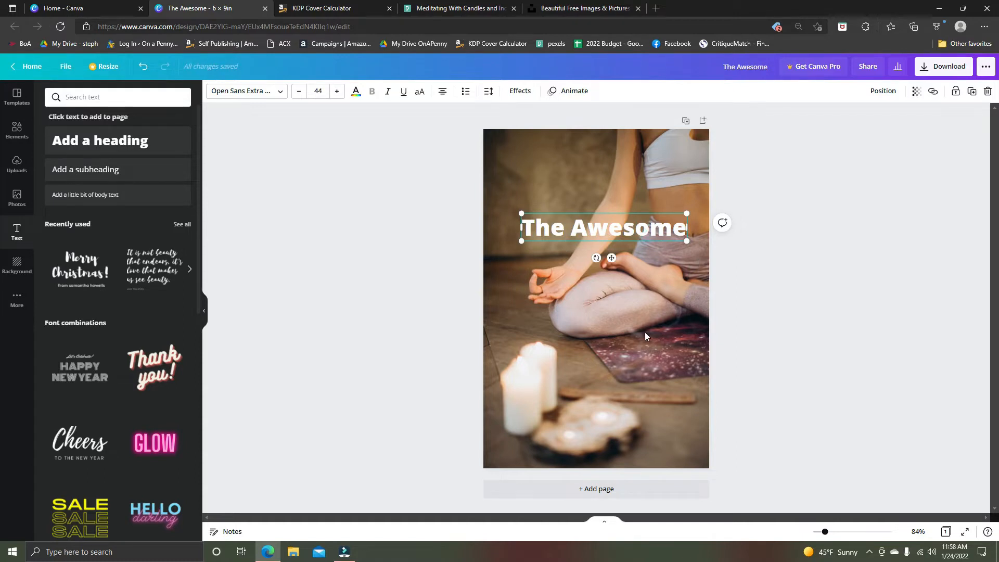
key(ctrl+d)
drag(623, 238, 612, 282)
double_click(611, 282)
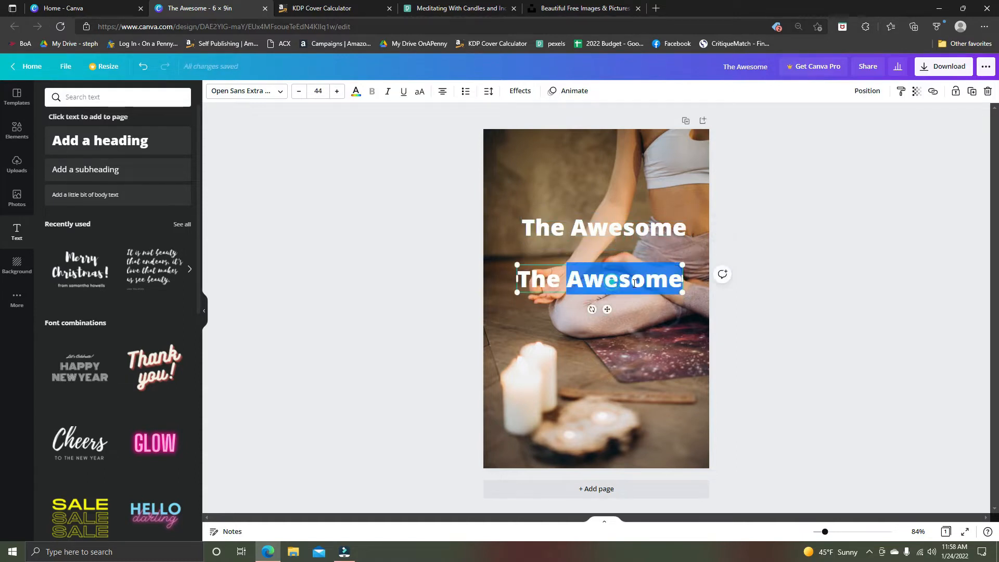
key(BackSpace)
key(BackSpace)
key(BackSpace)
key(BackSpace)
text(Book o)
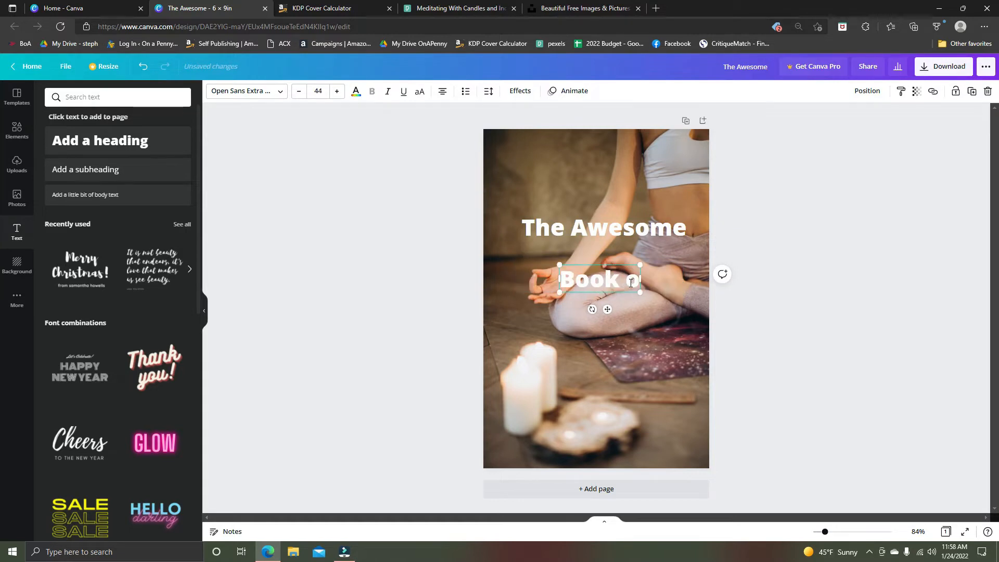
text(f)
click(661, 376)
Duplicate the "Book of" line, place the copy below it and change its text to "Yoga".
click(628, 285)
key(ctrl+d)
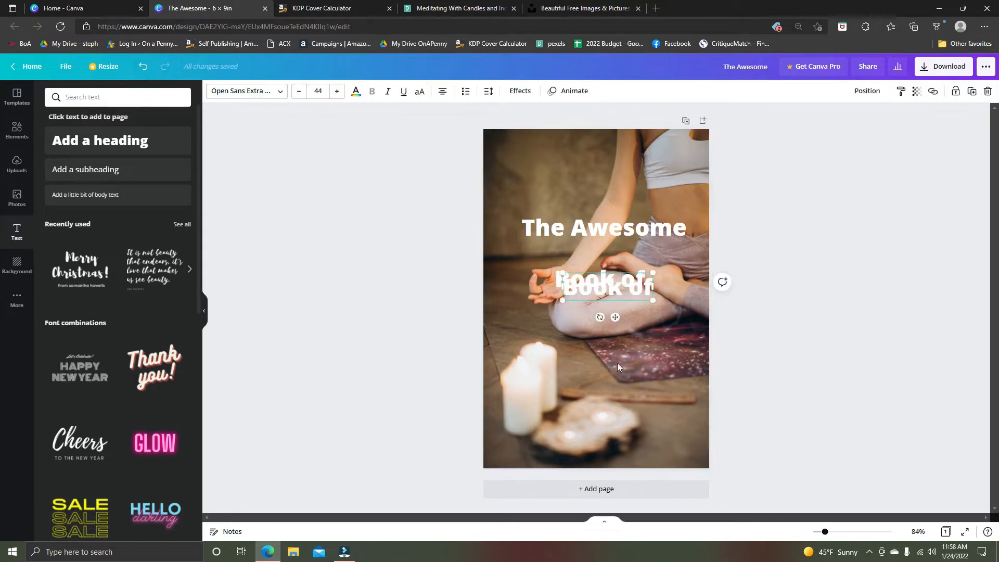
drag(612, 317, 616, 369)
double_click(593, 339)
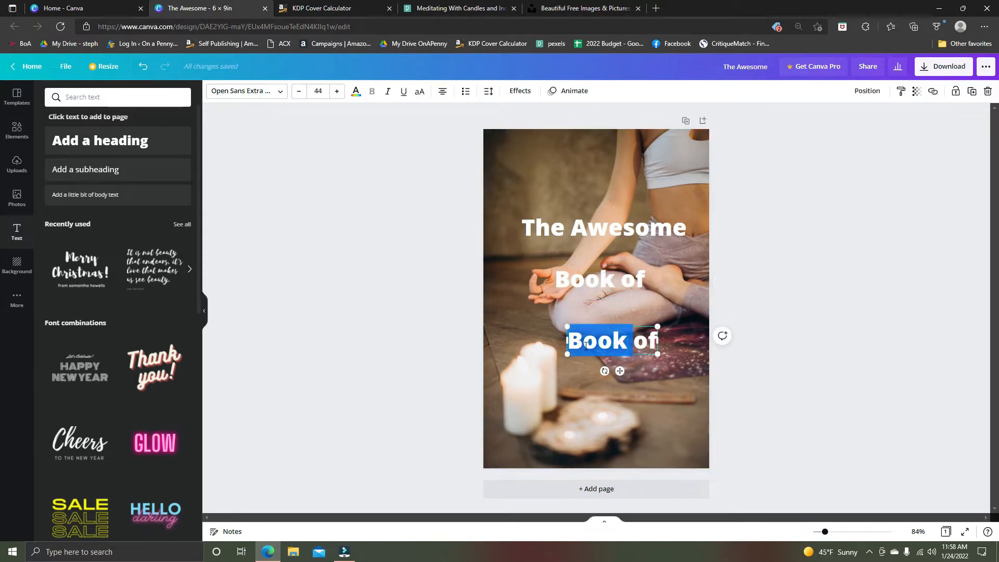
key(BackSpace)
key(BackSpace)
key(BackSpace)
text(Yoga)
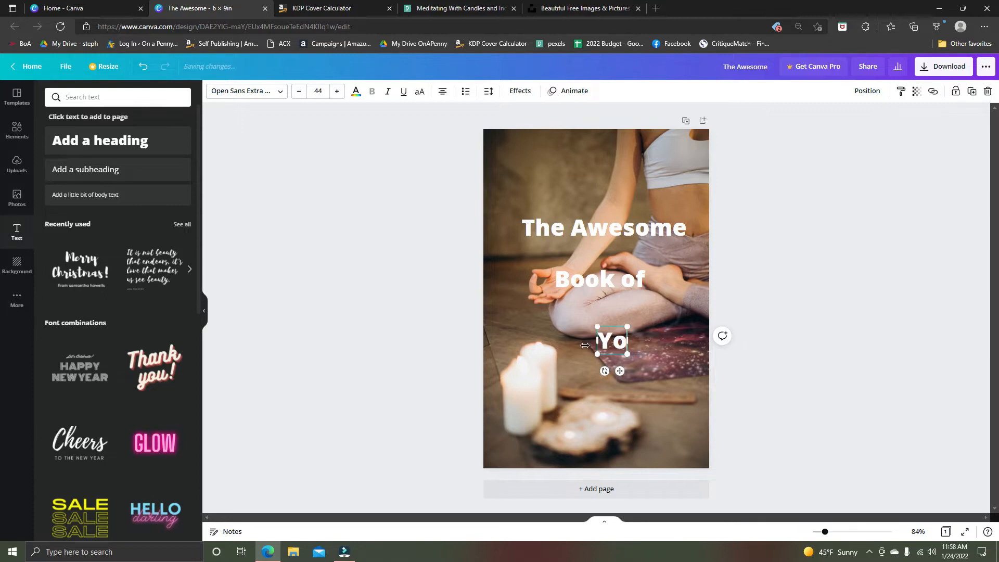
click(732, 271)
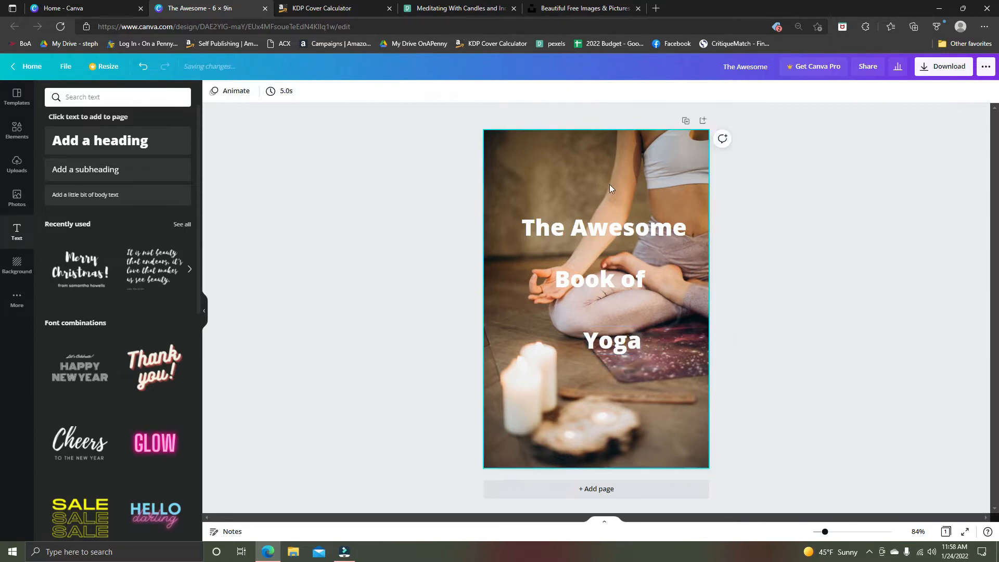
Move "The Awesome" up to the upper margin of the cover and centre it horizontally on the page.
click(617, 223)
drag(617, 224, 610, 166)
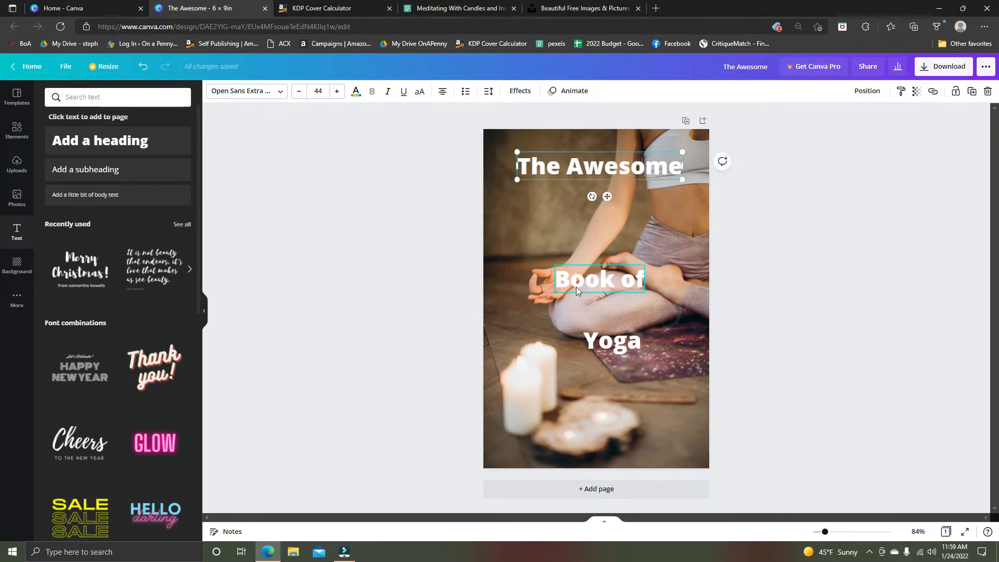
drag(619, 171, 620, 169)
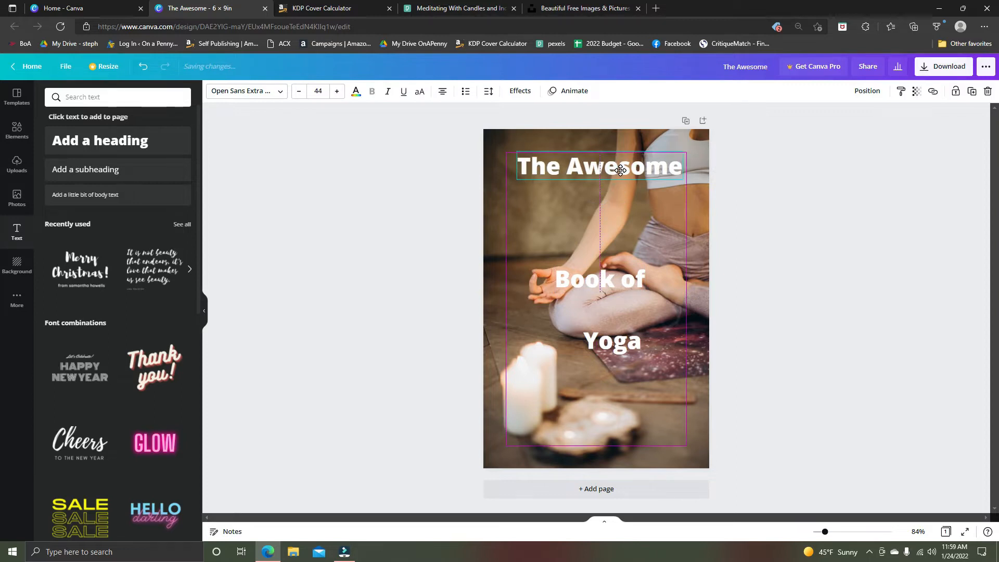
mouse_move(622, 172)
mouse_down()
mouse_move(603, 171)
mouse_move(626, 171)
mouse_move(618, 171)
mouse_up()
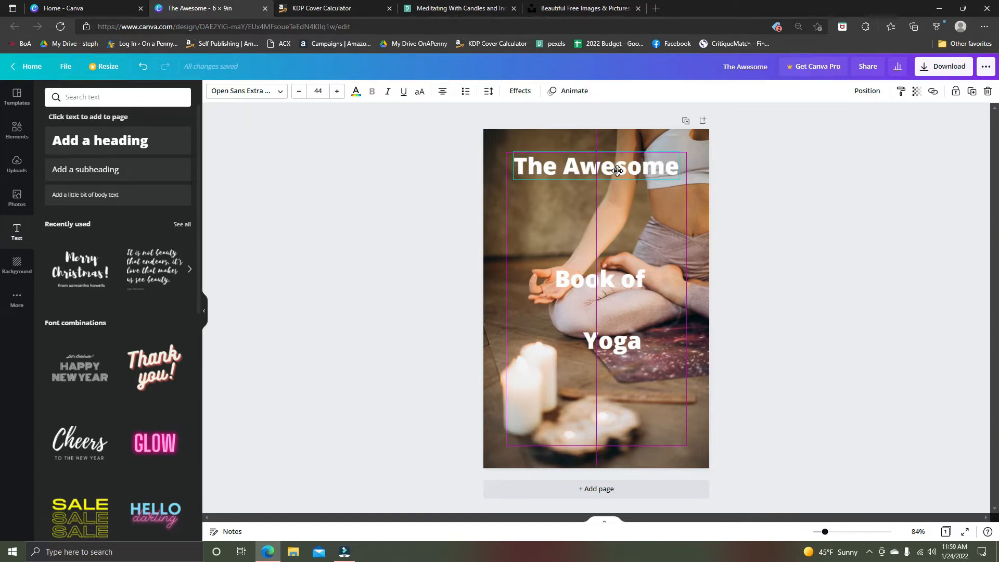
drag(618, 170, 618, 172)
Move "Book of" and "Yoga" up so they stack evenly beneath "The Awesome", centred on the page.
drag(623, 273, 617, 209)
click(616, 335)
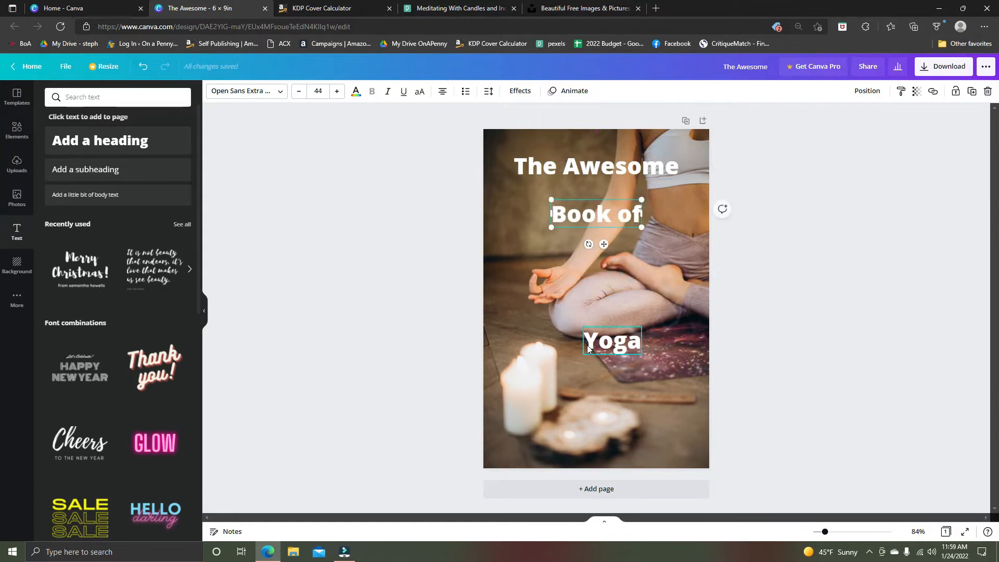
drag(618, 323, 602, 246)
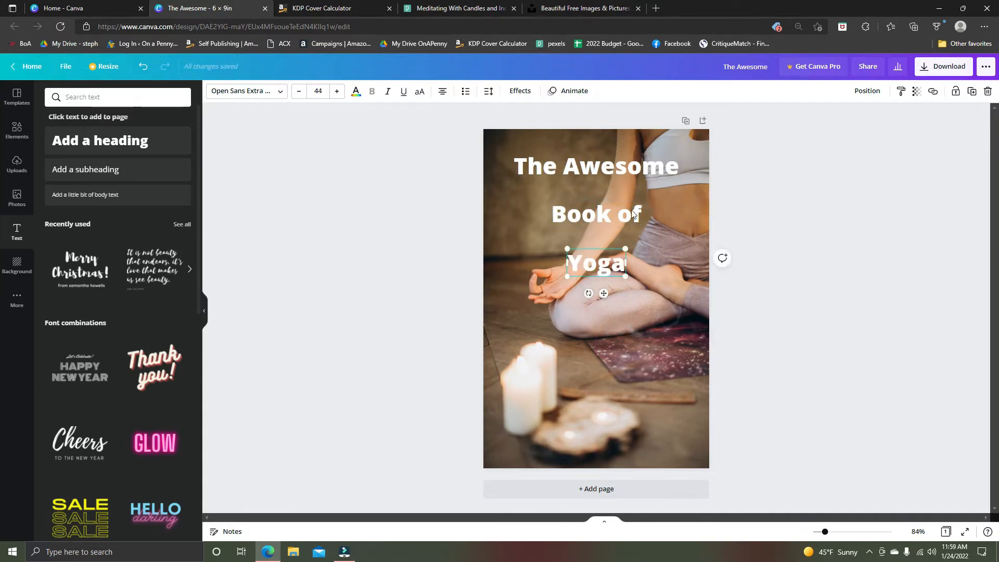
Group the three title lines and move the group slightly lower on the page, keeping it centred.
click(610, 167)
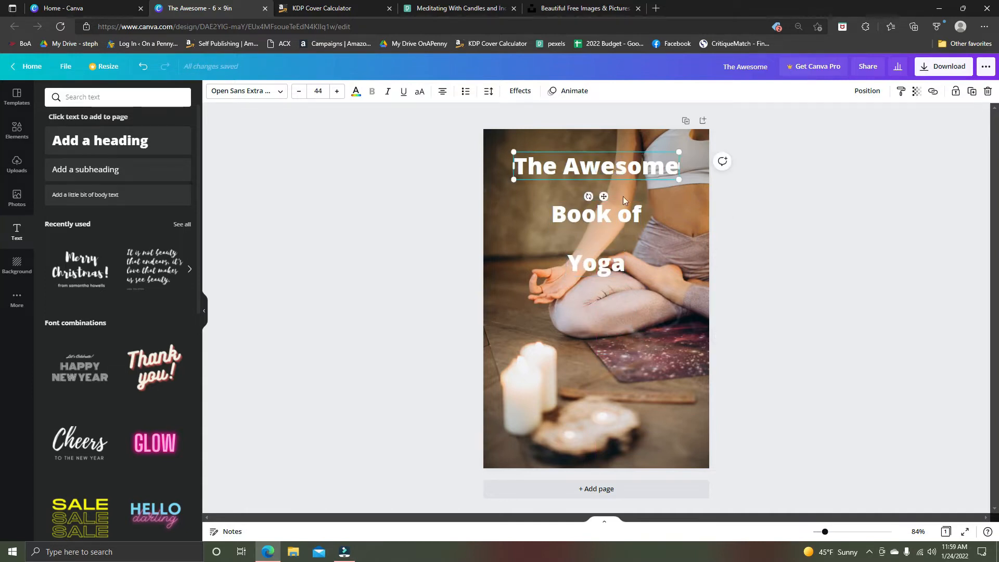
shift+click(623, 203)
shift+click(606, 264)
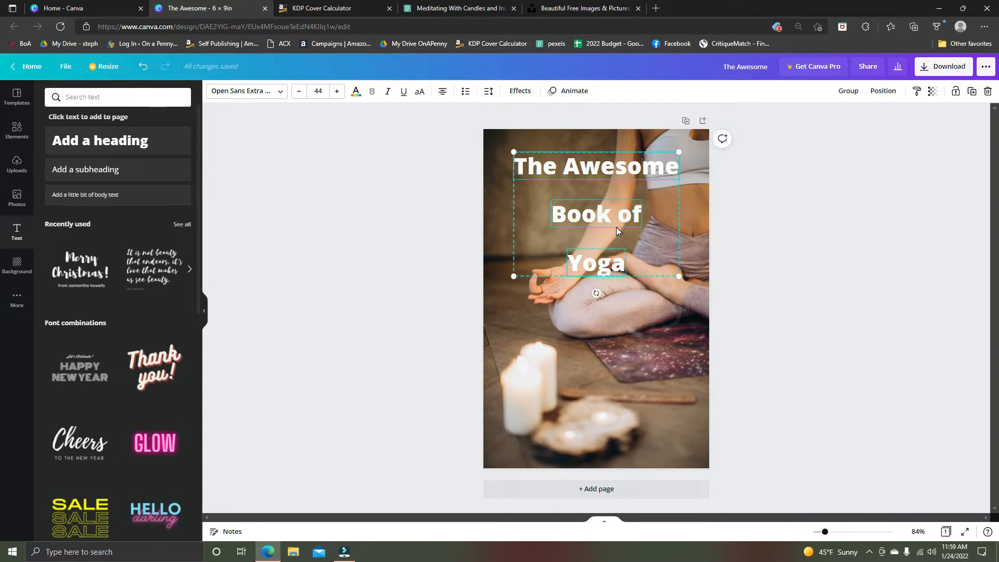
key(ctrl+g)
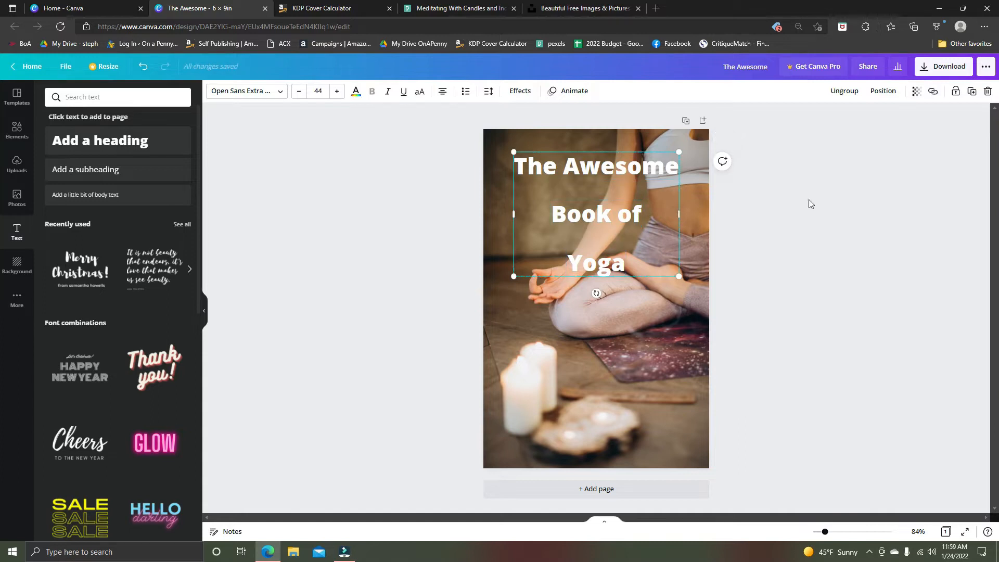
click(594, 211)
click(845, 251)
drag(613, 218, 671, 244)
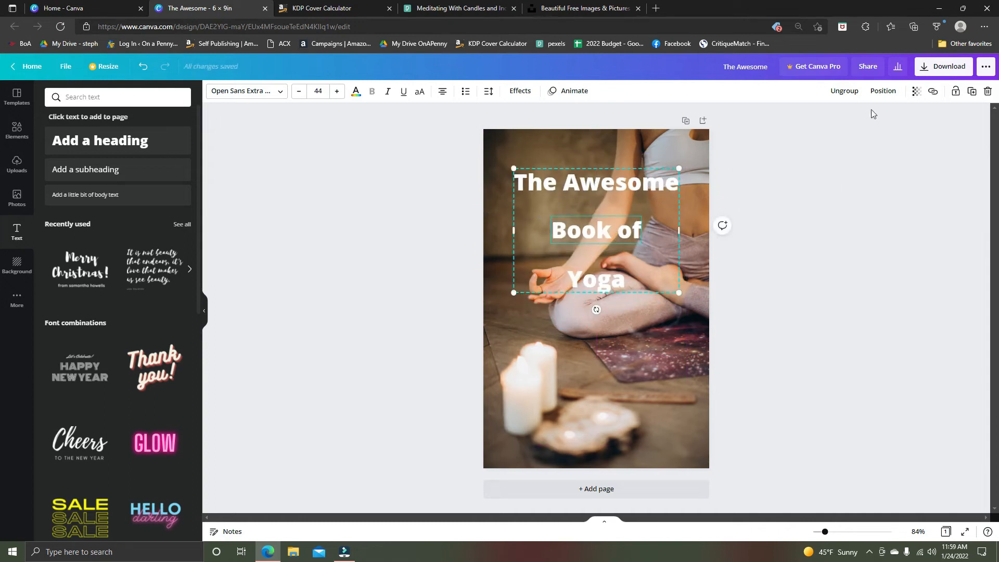
Ungroup the title lines, try moving "Book of" on its own and undo that move.
click(844, 94)
click(744, 245)
drag(622, 233, 614, 238)
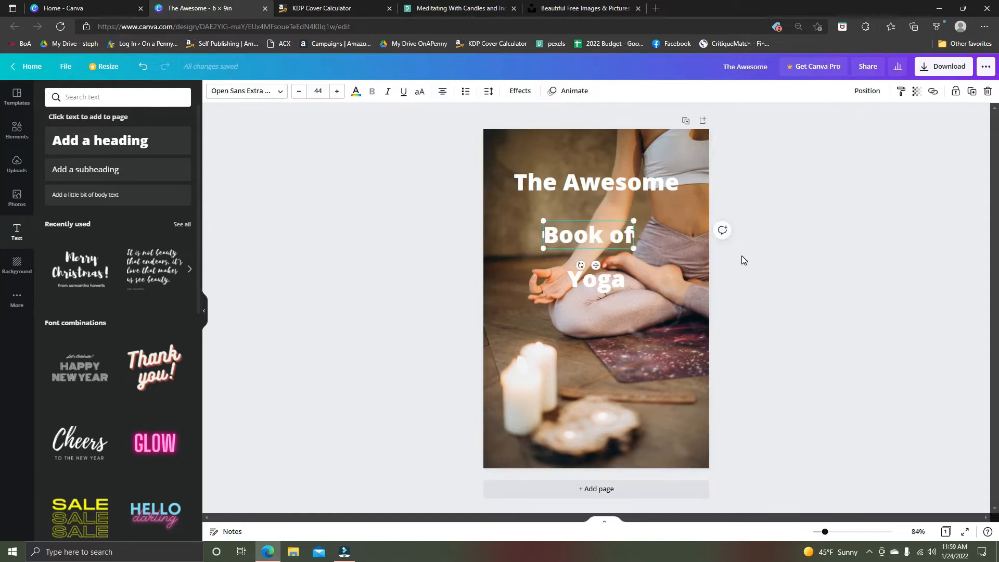
key(ctrl+z)
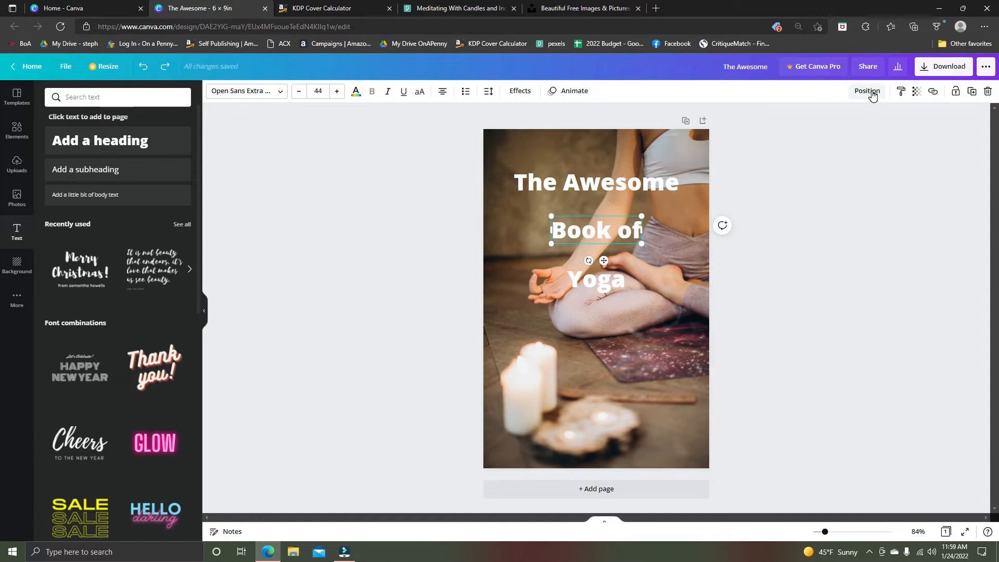
Select all three title lines together and move them slightly up the page.
click(575, 186)
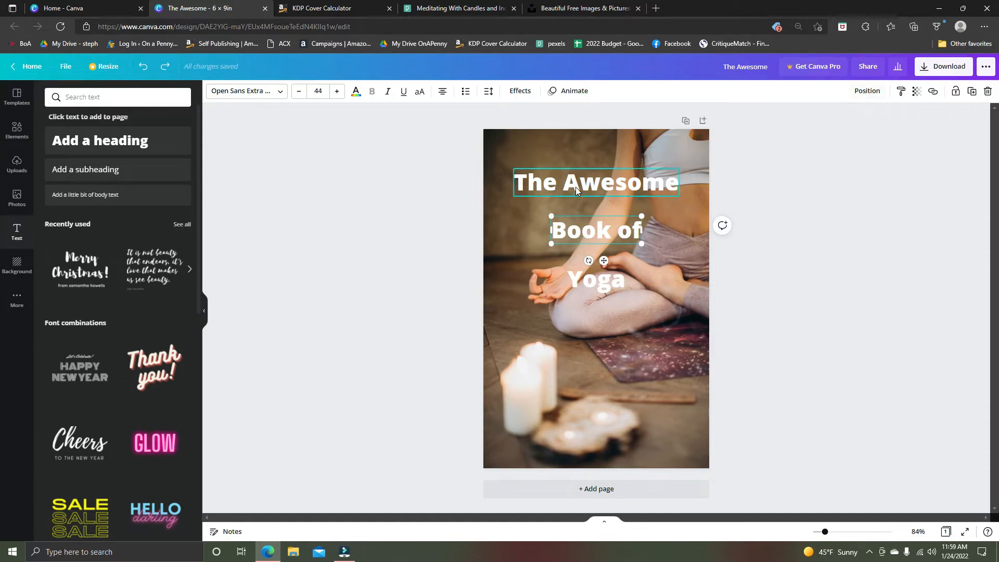
shift+click(602, 233)
shift+click(599, 283)
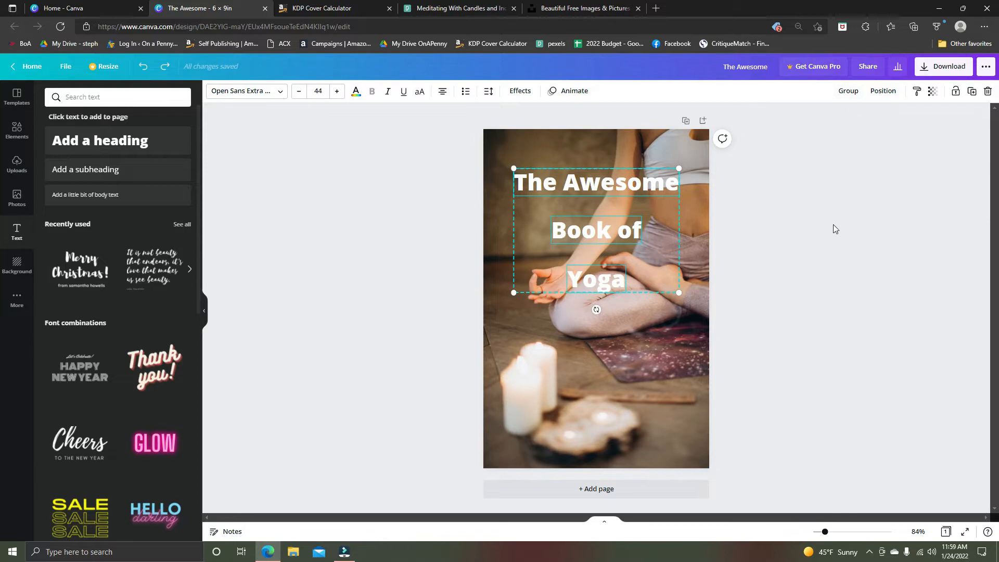
drag(612, 239, 613, 233)
click(743, 248)
Enlarge "Yoga" to size 102 centred beneath "Book of", trying the Blueberry font and switching it to Virtual.
click(604, 277)
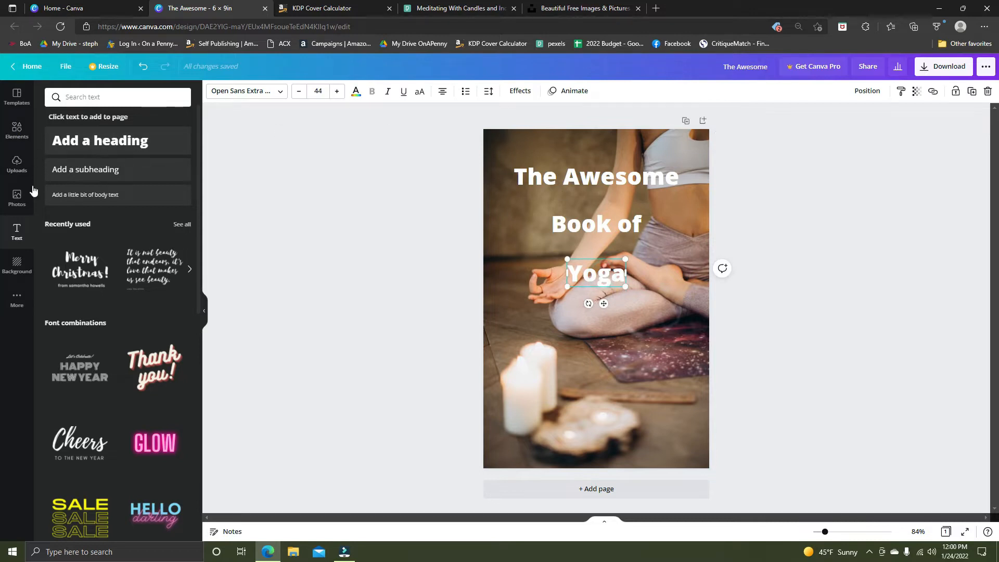
click(357, 92)
click(363, 97)
click(276, 92)
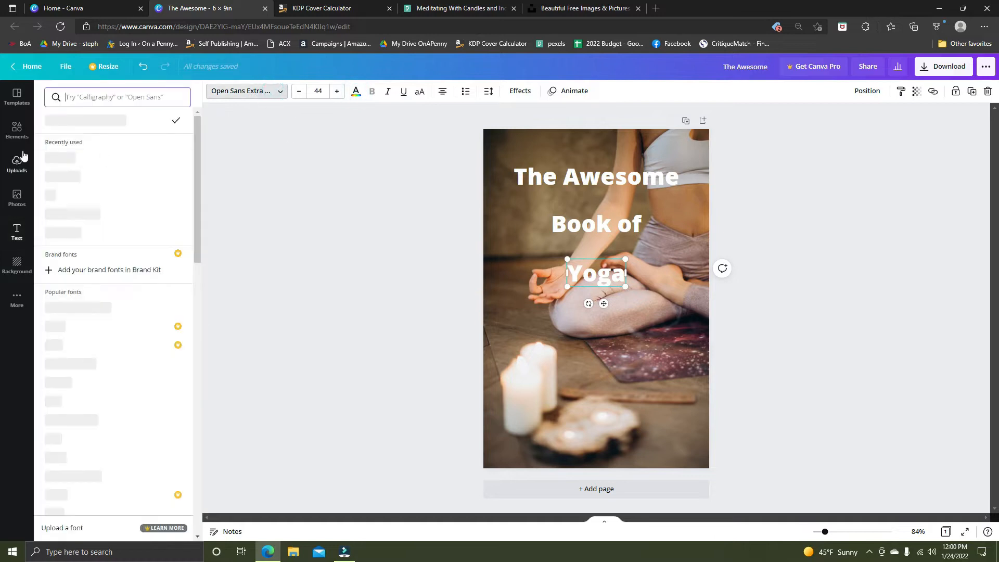
click(104, 176)
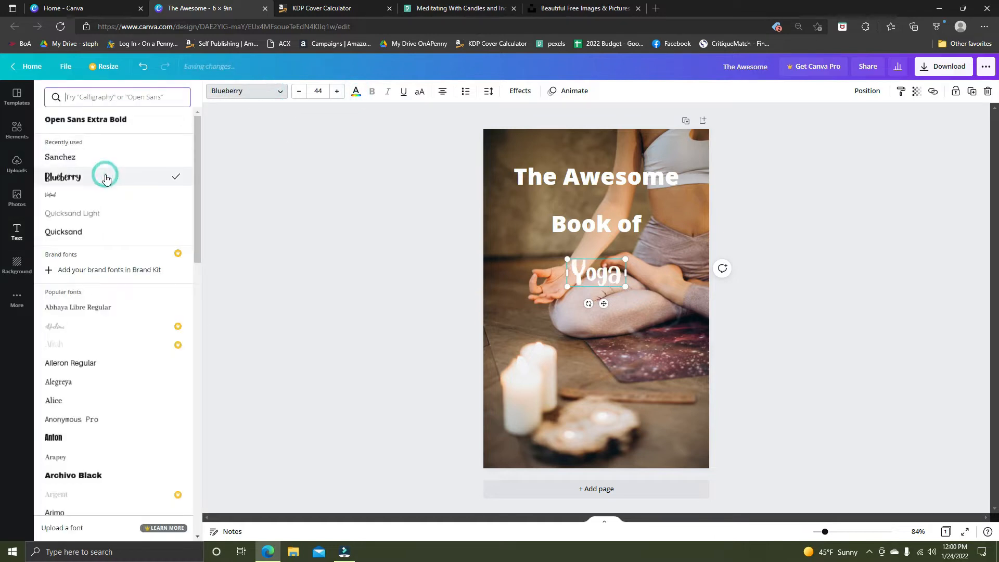
drag(566, 283, 491, 322)
drag(558, 301, 598, 291)
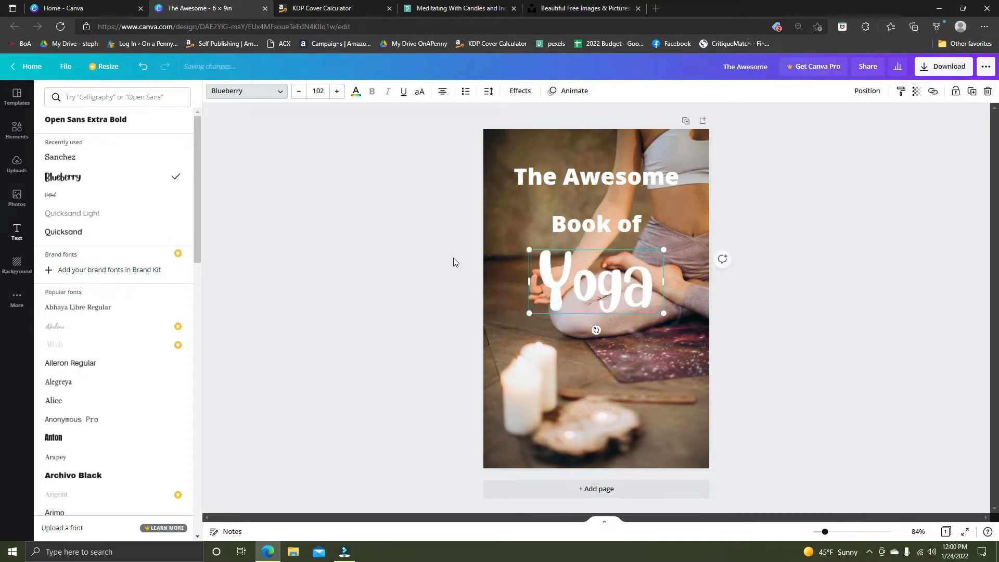
click(71, 197)
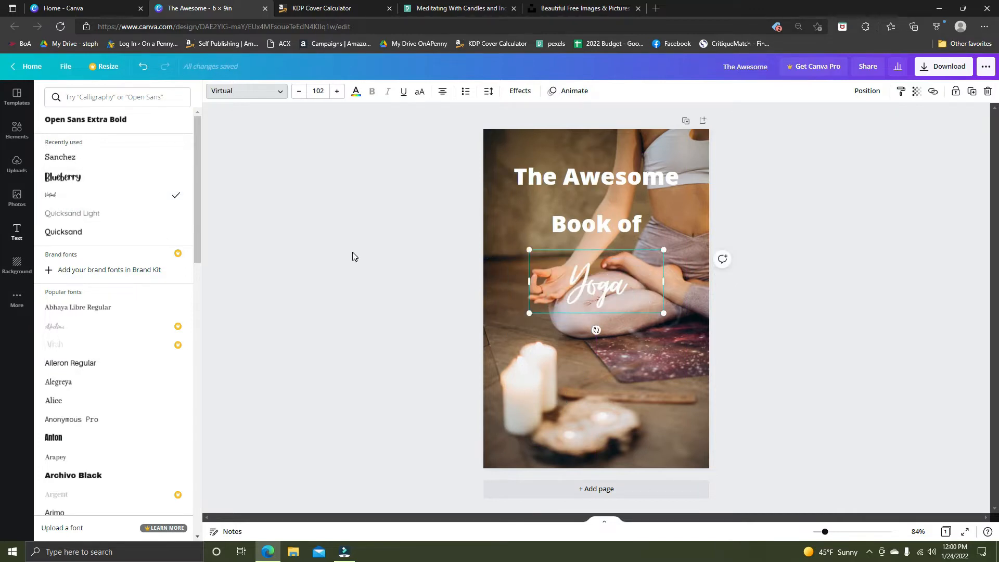
Enlarge "Yoga" to size 215 and centre it beneath "Book of".
drag(538, 312, 458, 354)
drag(574, 313, 613, 295)
drag(491, 331, 417, 364)
drag(596, 310, 630, 302)
click(850, 246)
Move "The Awesome" slightly up and "Yoga" down the page, and enlarge "Book of" between them.
mouse_move(622, 179)
mouse_down()
mouse_move(624, 197)
mouse_move(623, 166)
mouse_up()
click(761, 229)
click(625, 225)
click(597, 215)
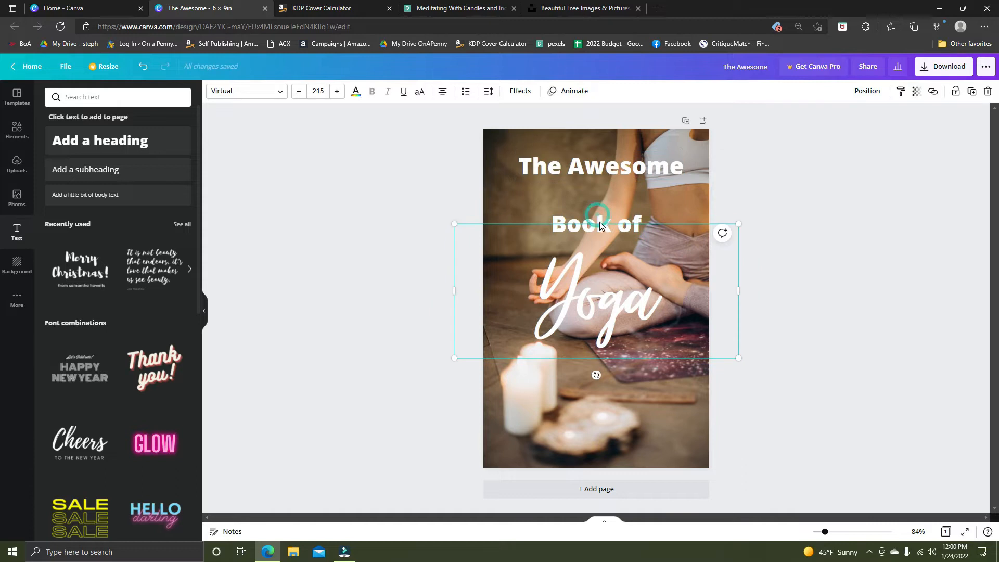
drag(622, 289, 623, 327)
click(615, 220)
drag(644, 210, 616, 212)
Fit "The Awesome" closely above "Book of" at the same width, and move "Yoga" up just beneath them.
drag(610, 171, 610, 188)
drag(514, 192, 539, 191)
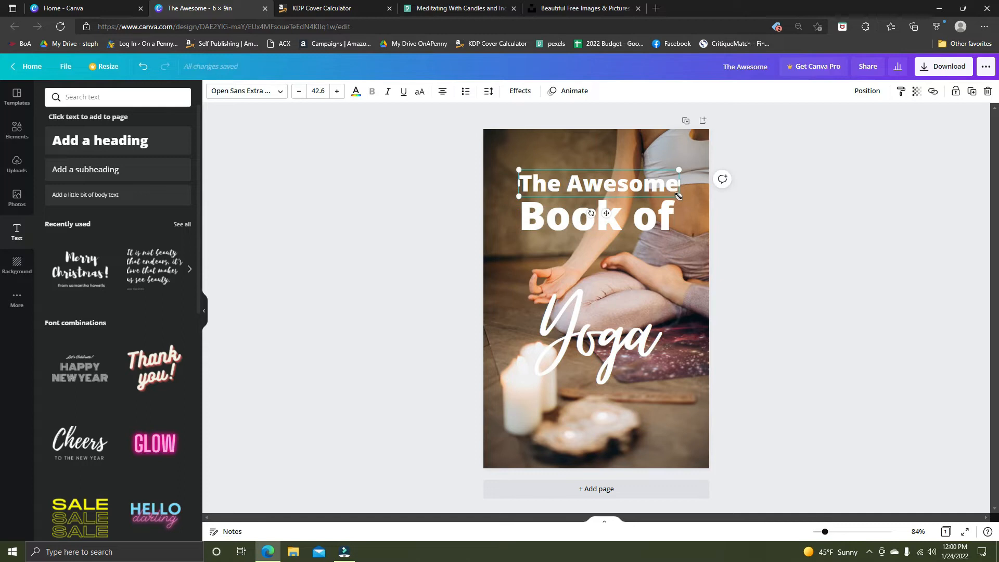
click(767, 233)
drag(652, 338, 653, 289)
click(824, 292)
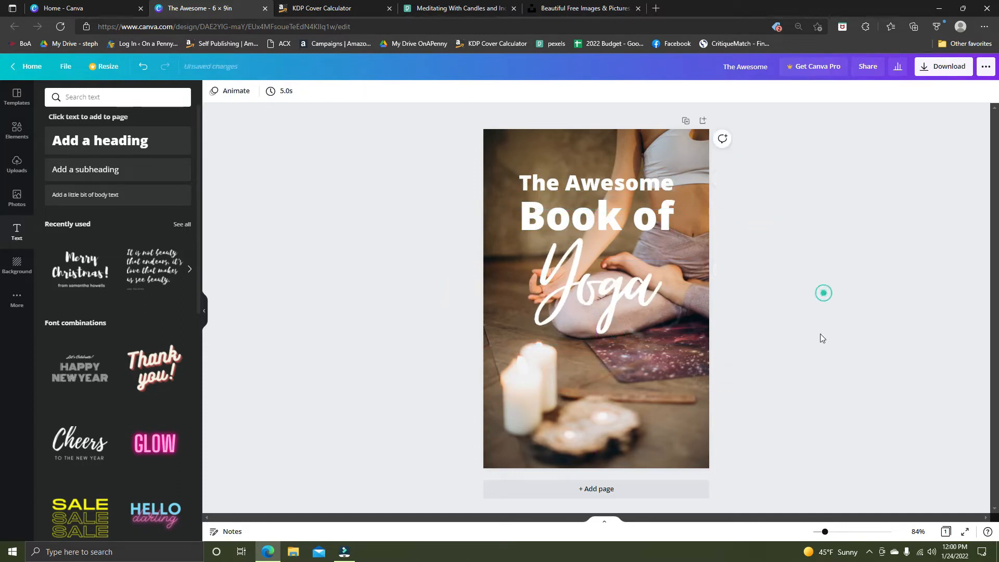
Try the photo colour #d2bfb6 on "Yoga" and return the word to white.
click(592, 284)
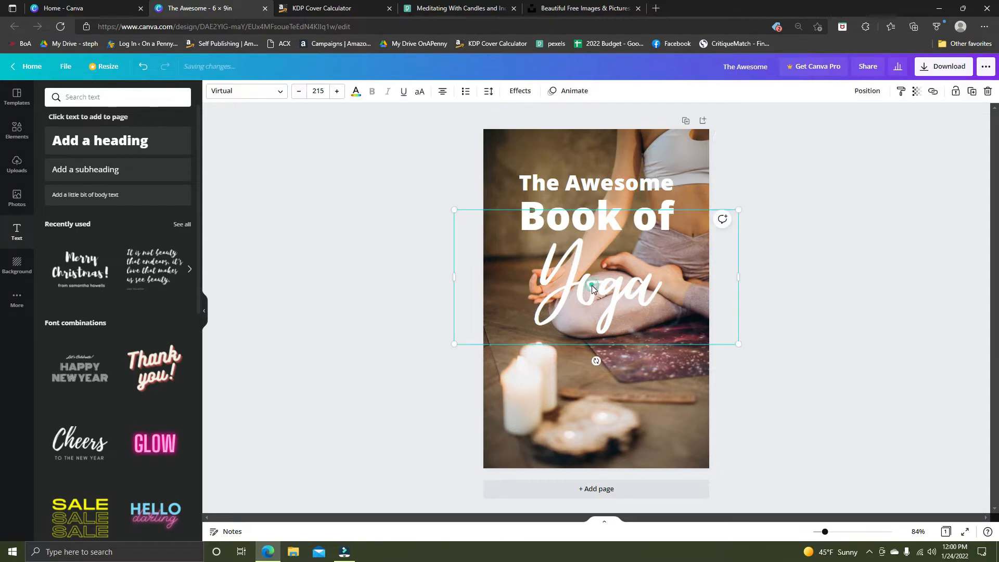
click(358, 92)
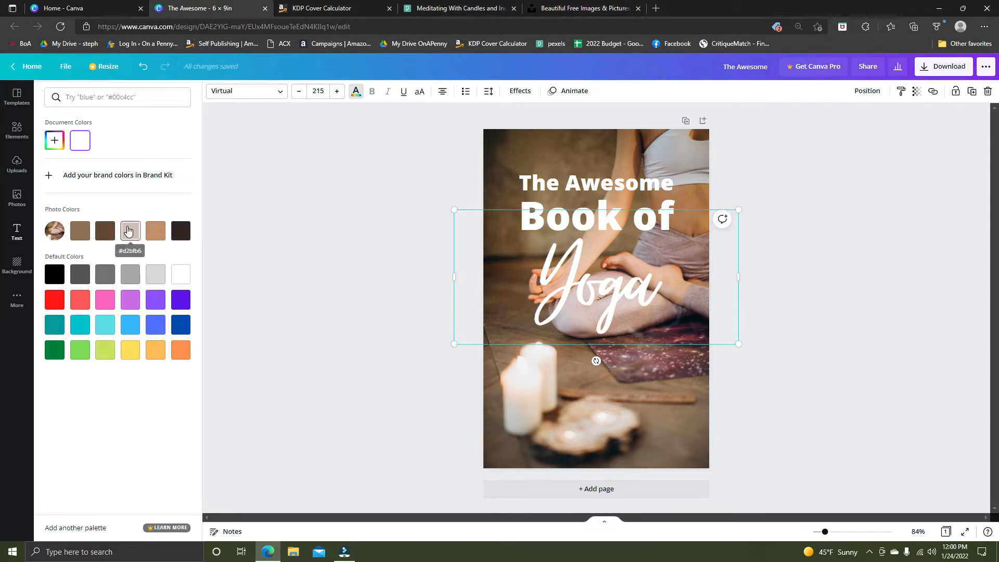
click(128, 230)
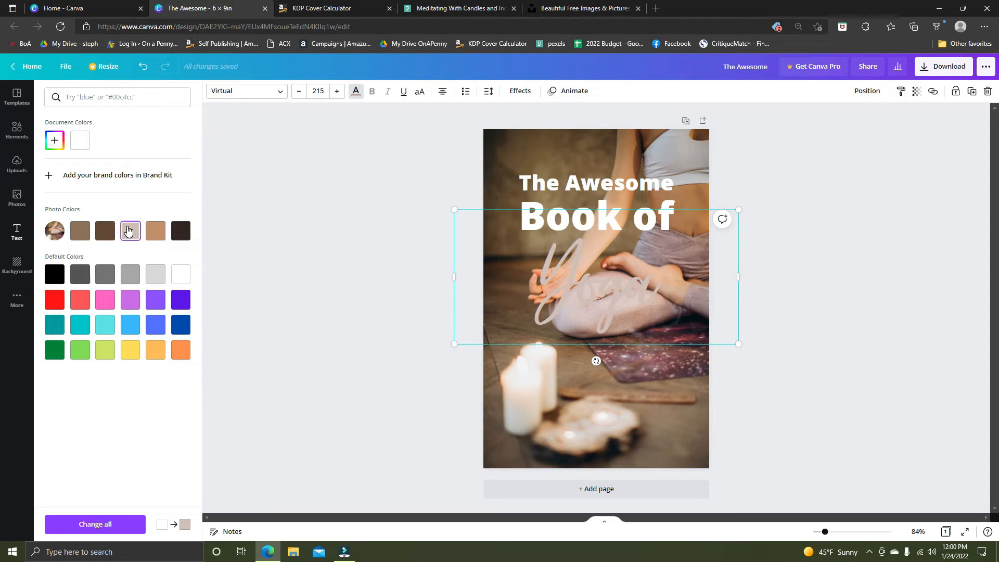
click(80, 141)
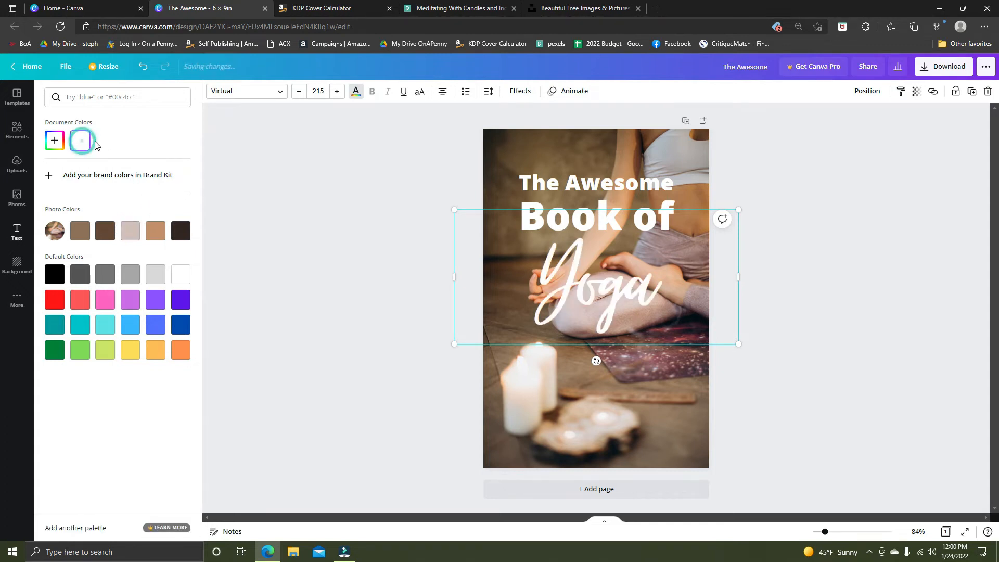
click(761, 206)
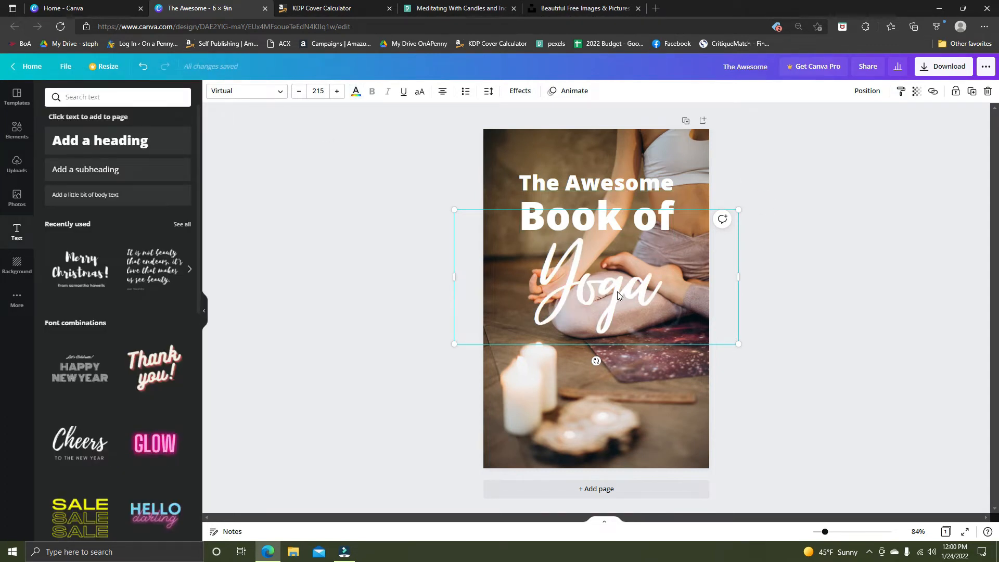
Recolour "Yoga" to the cream #EFE3D9 by sampling the candle in the photo with the eyedropper.
click(356, 92)
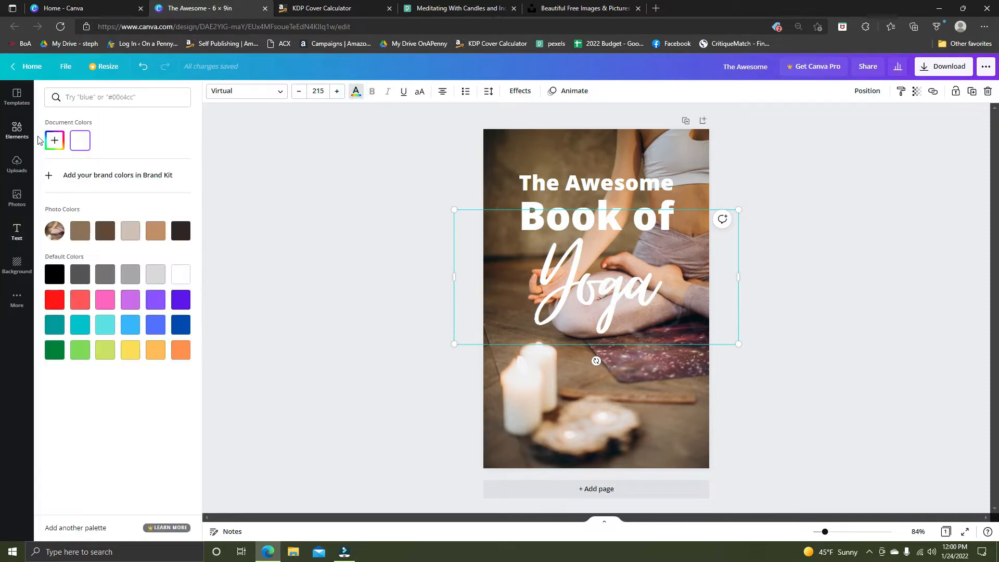
click(54, 140)
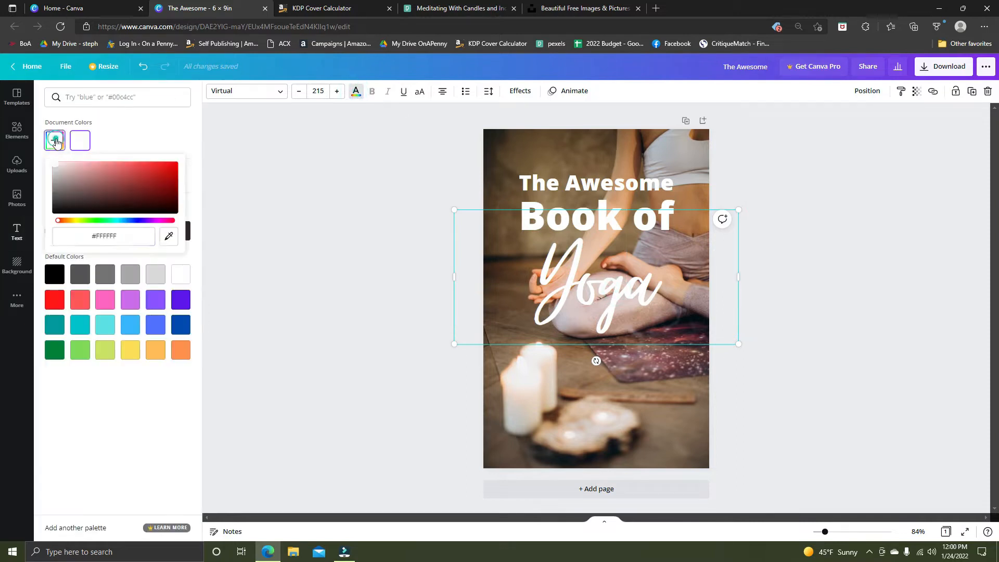
click(166, 236)
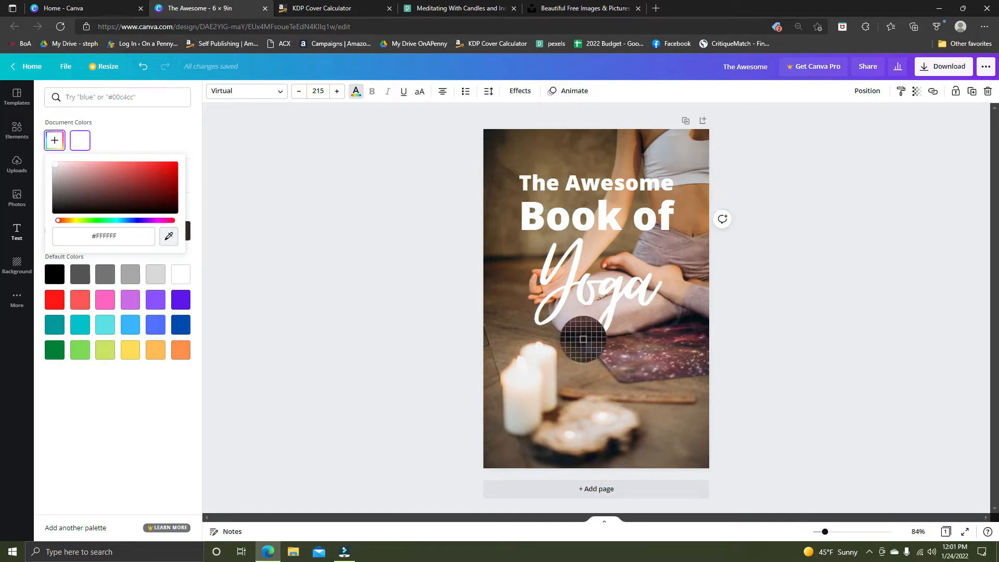
click(506, 374)
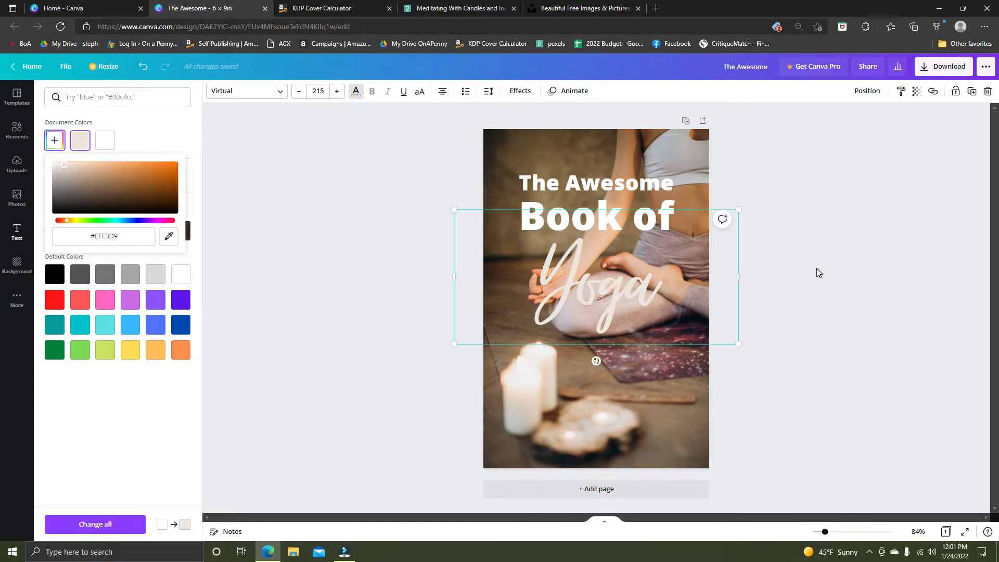
Apply the Lift text effect to "Yoga" with an intensity of 100.
click(519, 91)
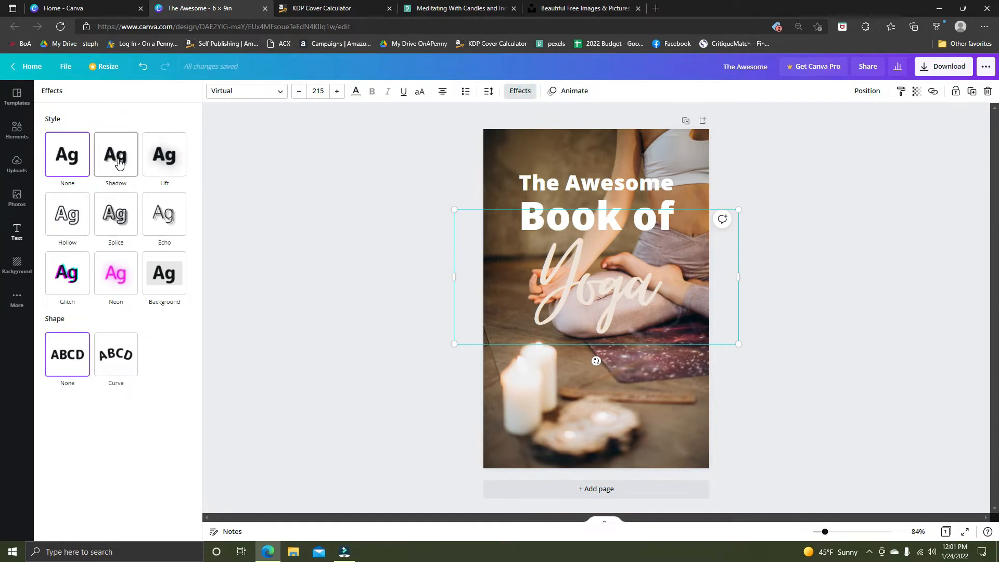
click(158, 161)
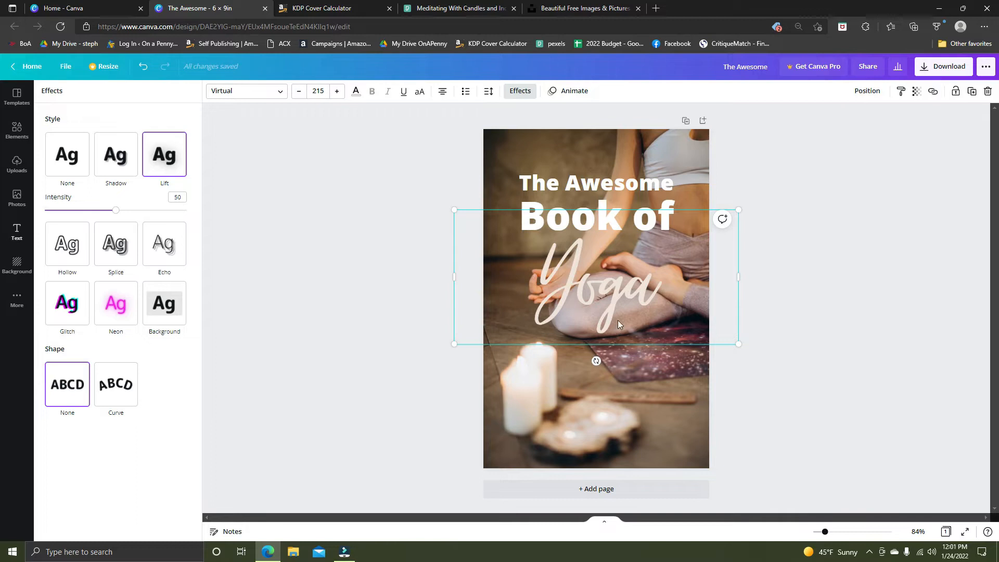
drag(117, 215, 199, 218)
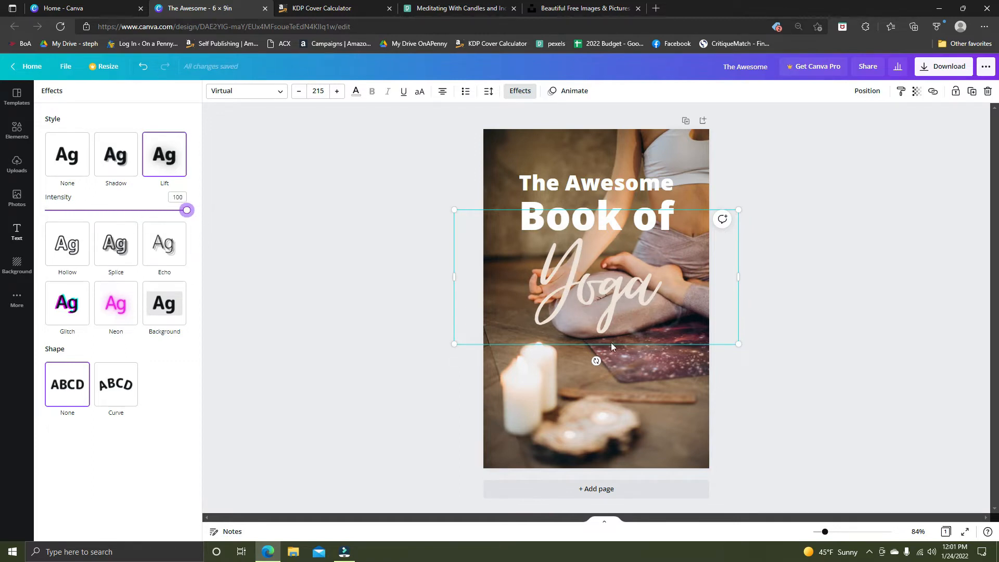
click(843, 252)
click(883, 303)
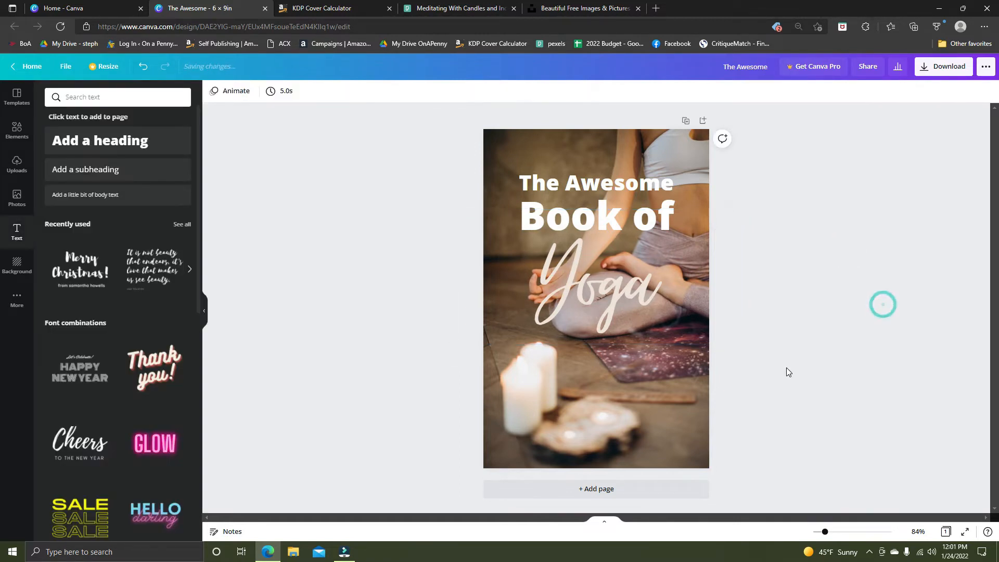
click(580, 286)
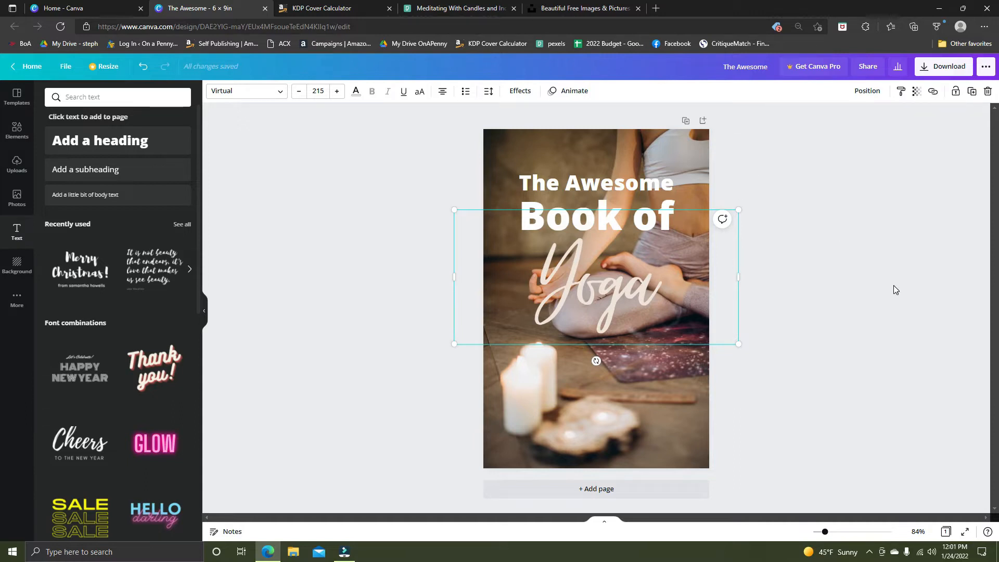
click(823, 309)
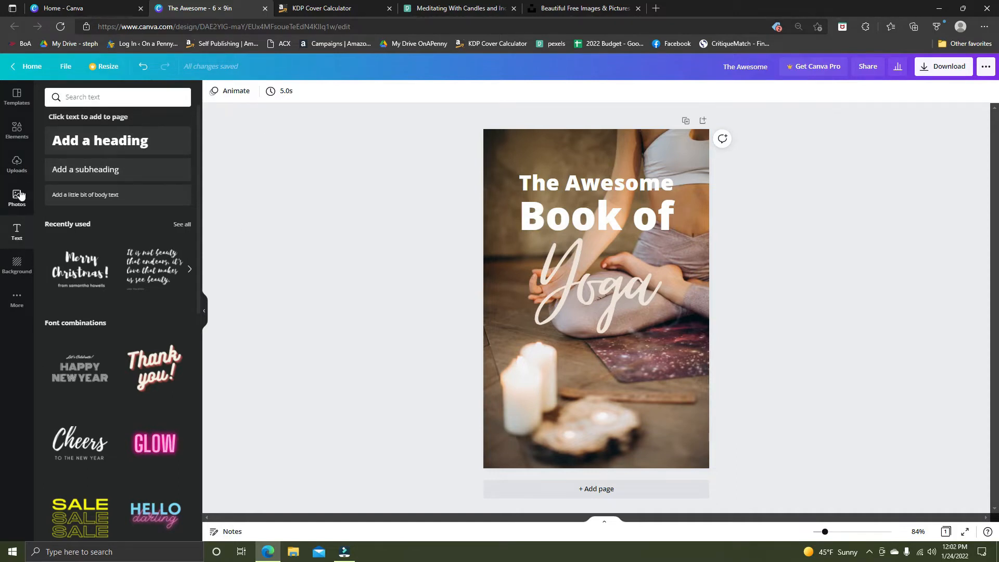
Search the elements library for "leaves".
click(16, 131)
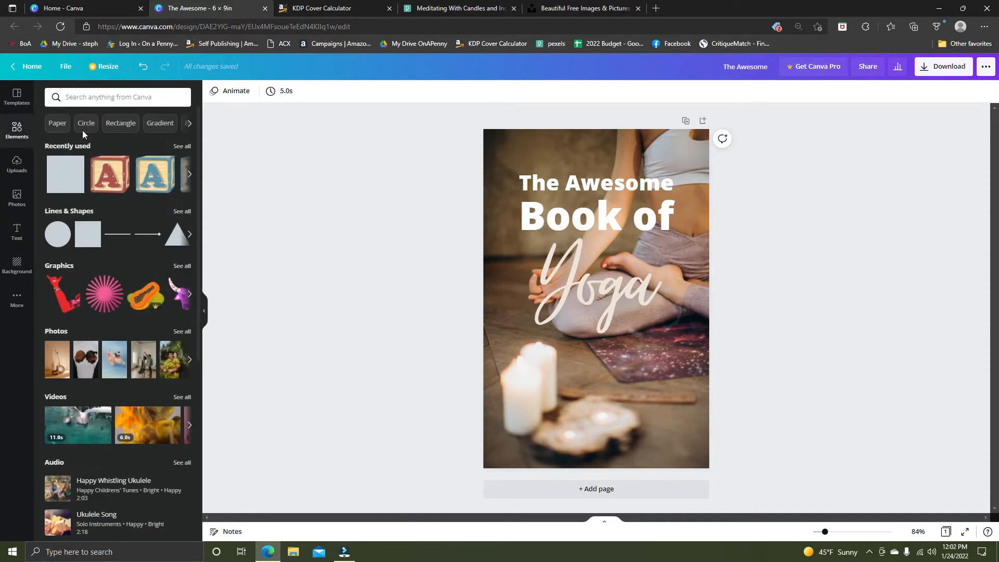
click(145, 103)
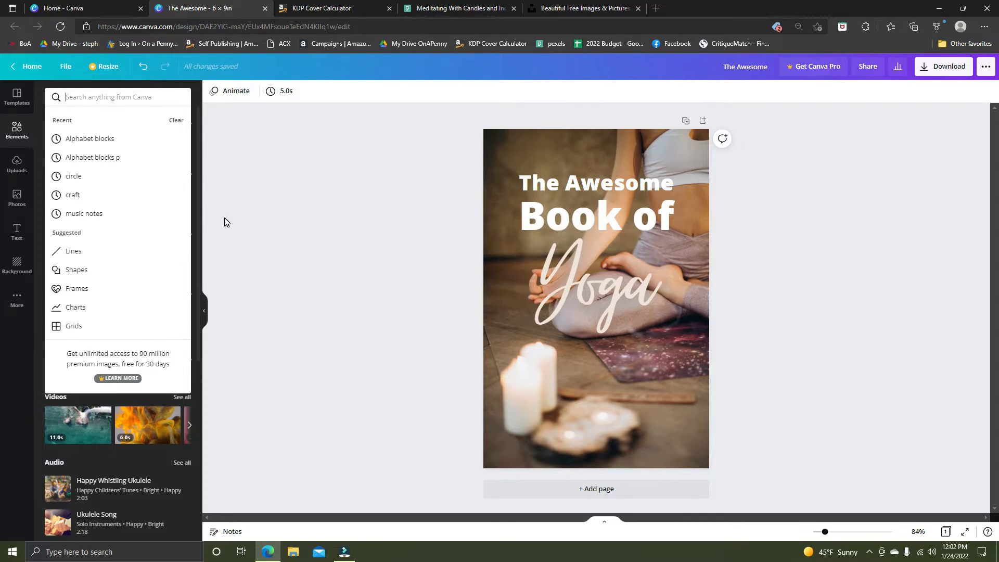
text(leaves)
key(Return)
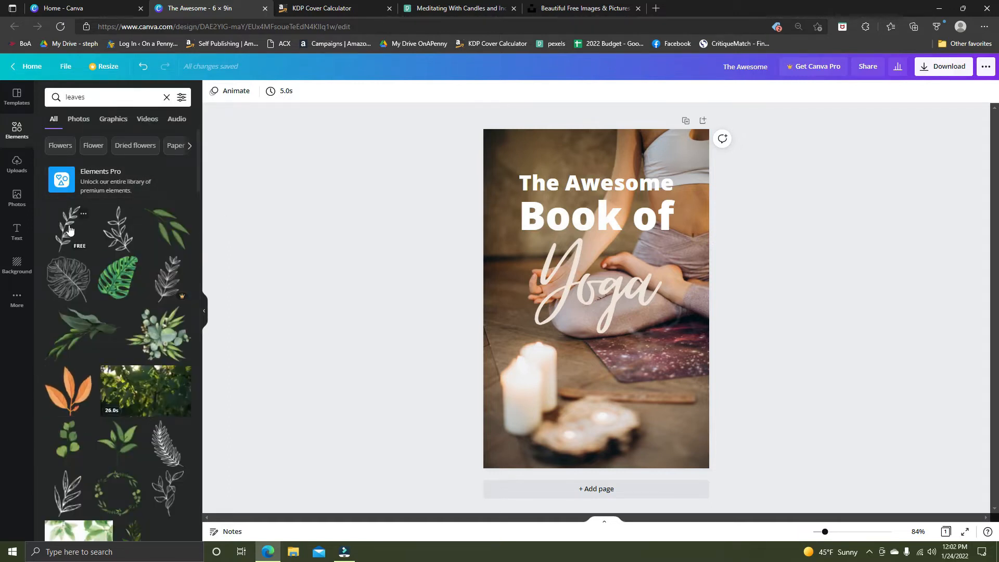
Add the free line-drawn leaf branch to the cover and rotate it to lie nearly horizontally beneath "Yoga".
drag(69, 229, 638, 341)
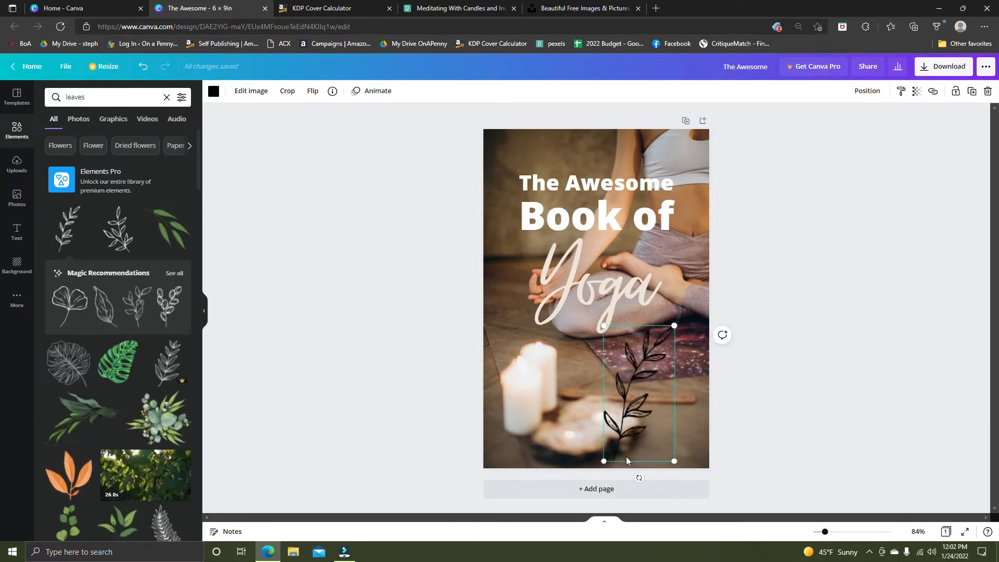
drag(639, 477, 576, 418)
drag(655, 383, 612, 355)
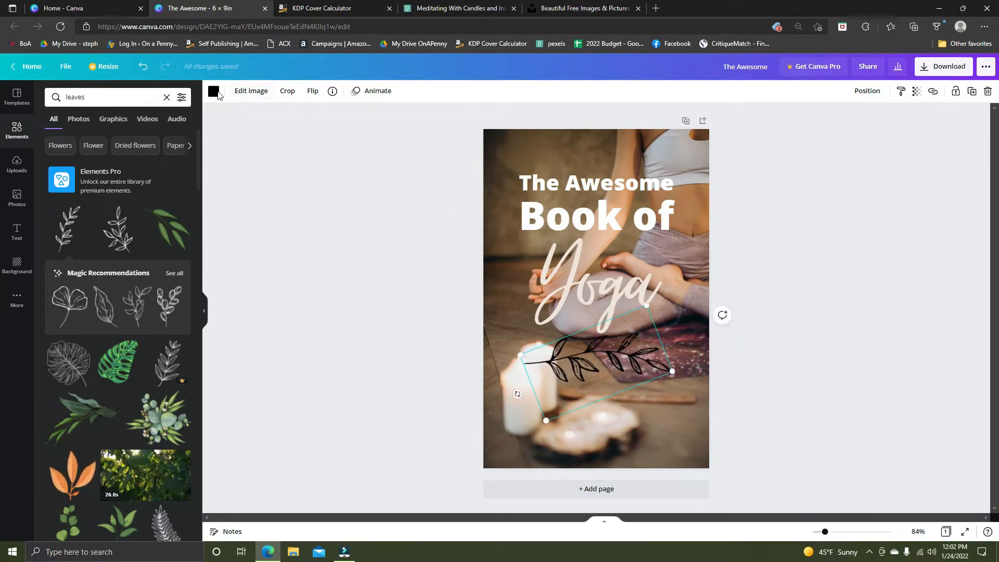
Recolour the leaf branch with the darkest brown photo colour, after trying white, cream and a medium brown.
click(214, 92)
click(130, 141)
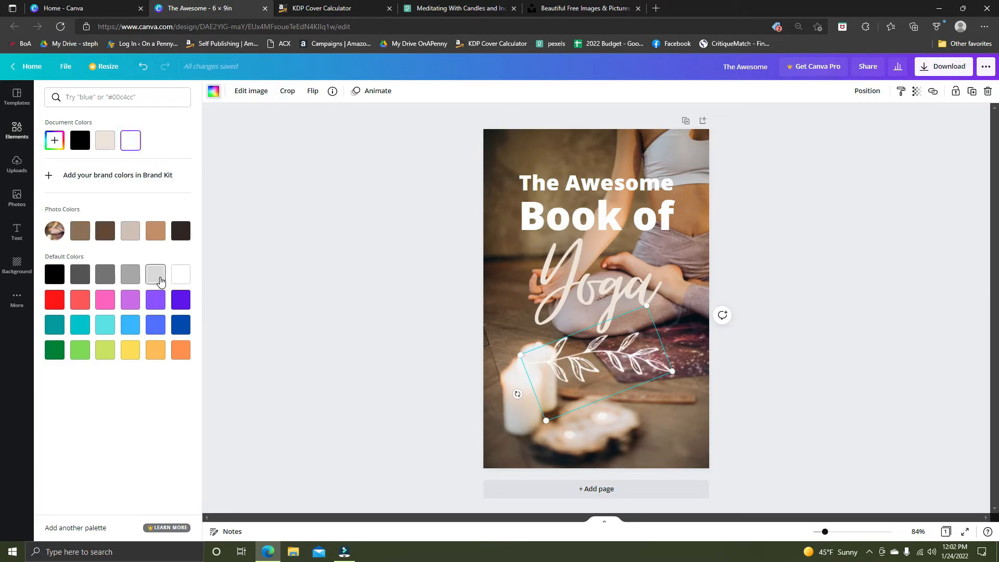
click(105, 140)
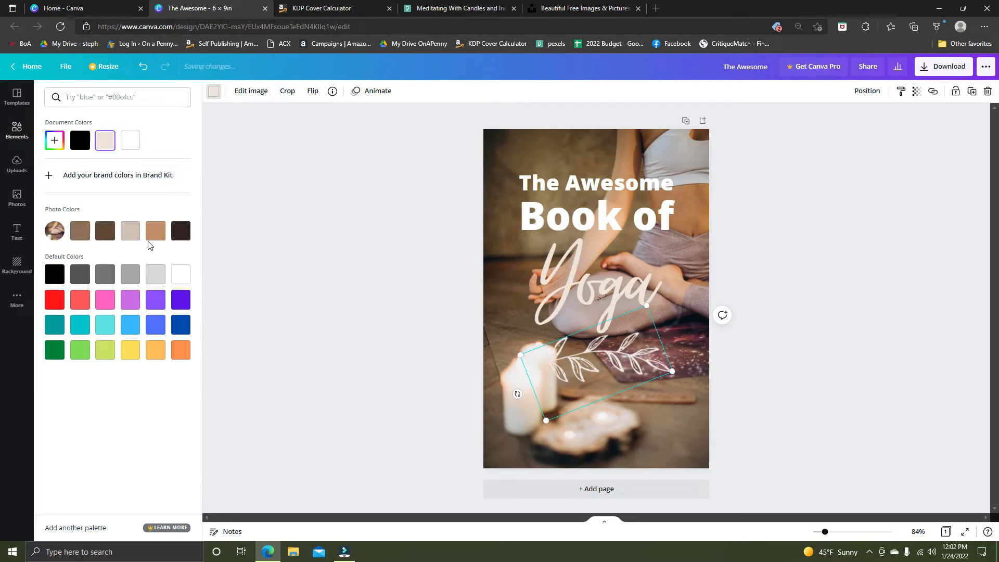
click(105, 230)
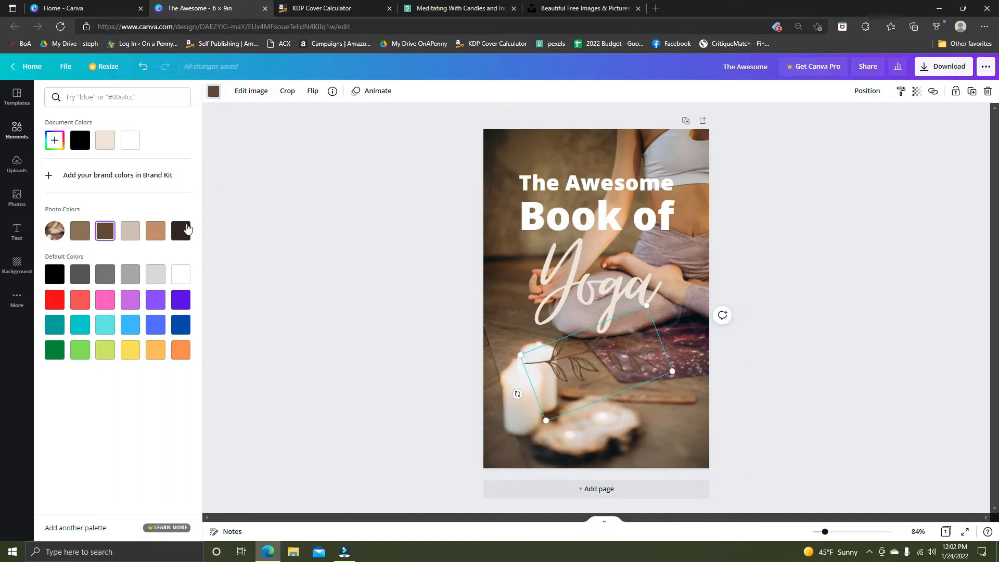
click(182, 230)
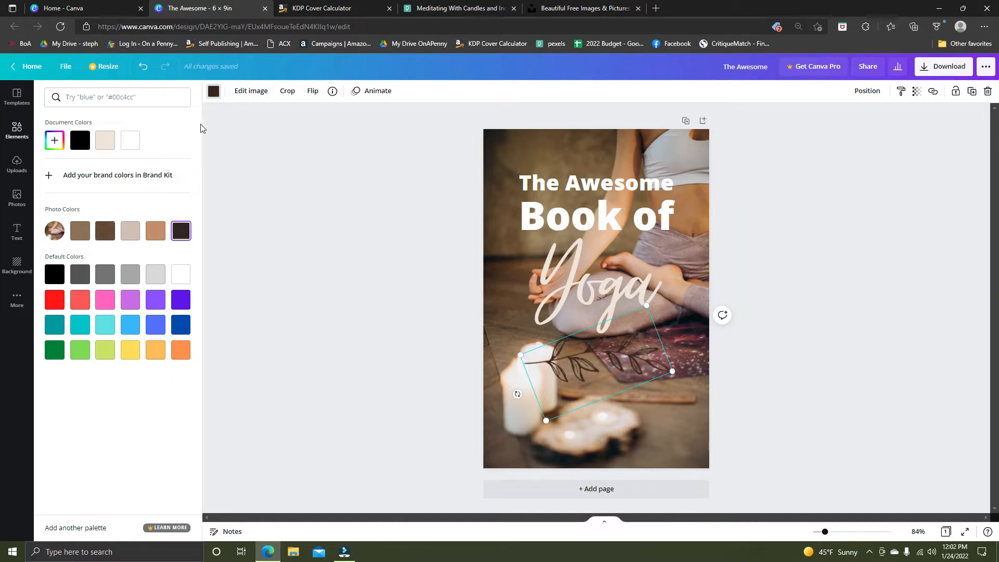
click(227, 120)
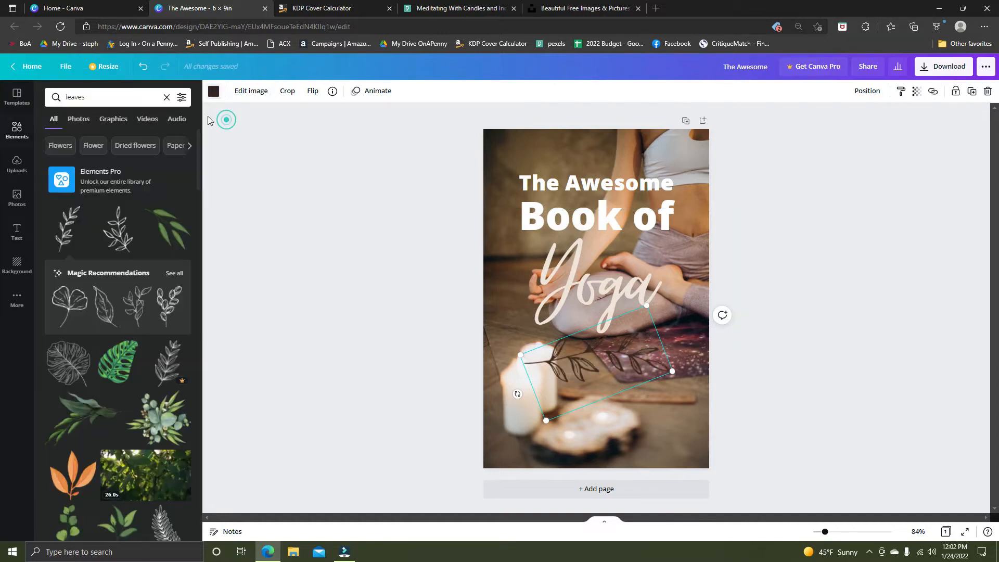
Add a second page and place a many-leaved line-drawn branch from the full Magic Recommendations on it.
click(174, 274)
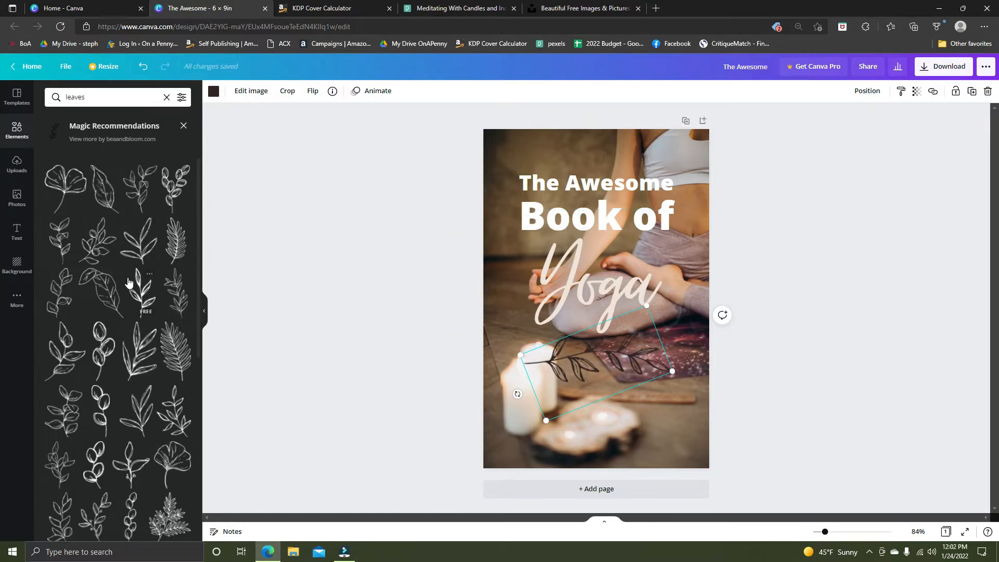
scroll(128, 282, down, 5)
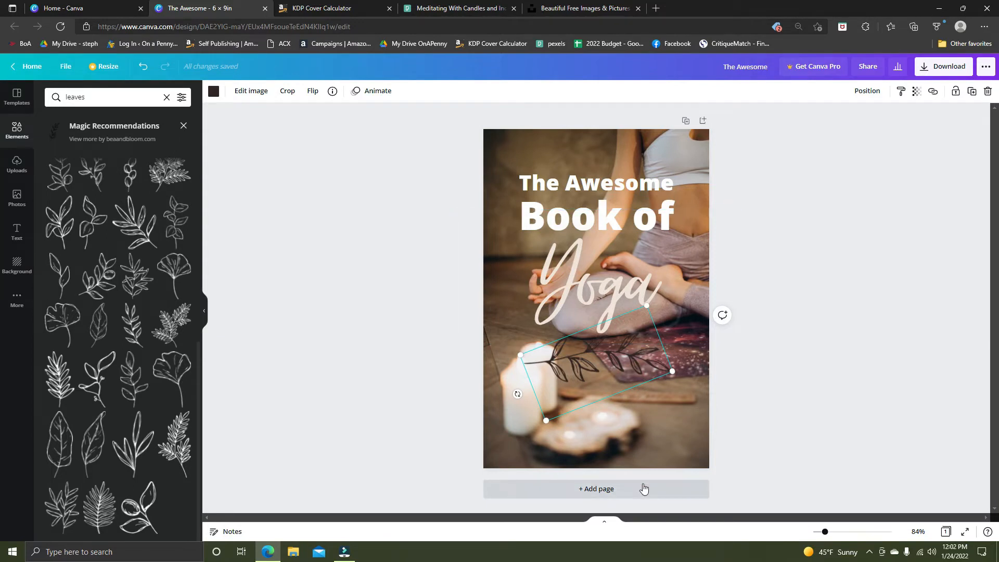
click(643, 488)
drag(145, 224, 619, 218)
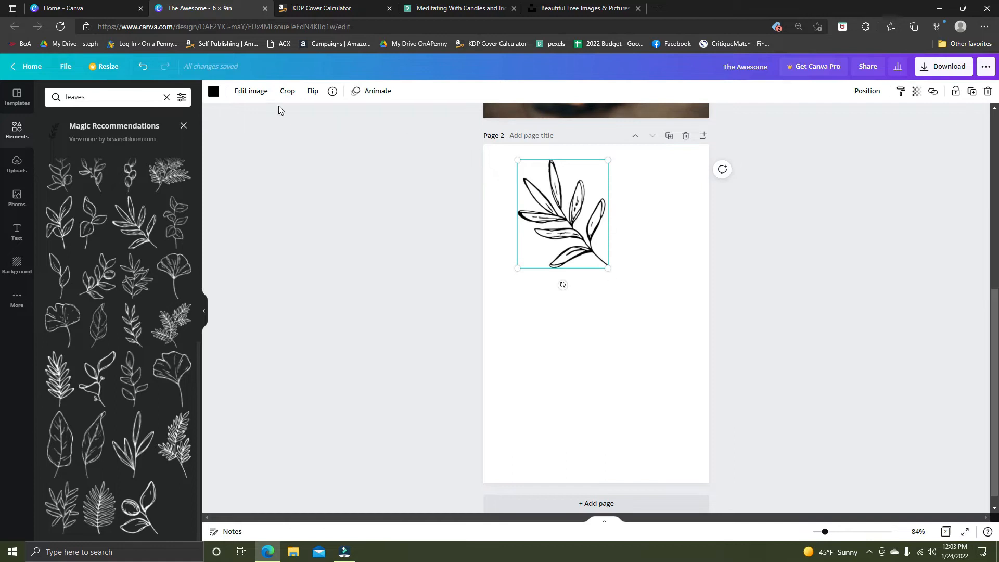
Recolour the branch on page 2 light grey and move it towards the page's upper-left corner.
click(214, 92)
click(152, 273)
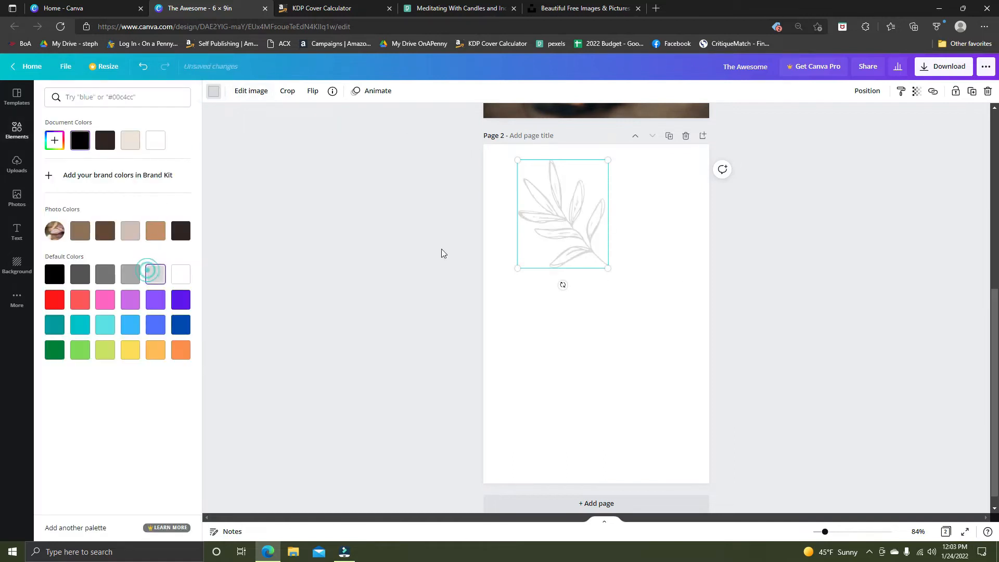
drag(563, 227, 535, 224)
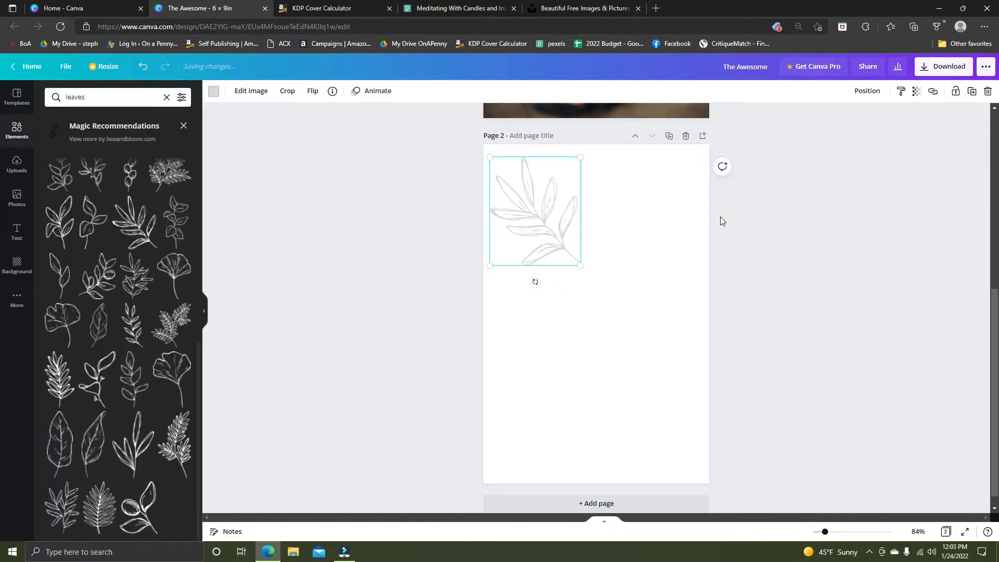
Add a recently used square to page 2 and stretch it into a full-width dark brown band below the leaf branch.
scroll(684, 259, up, 6)
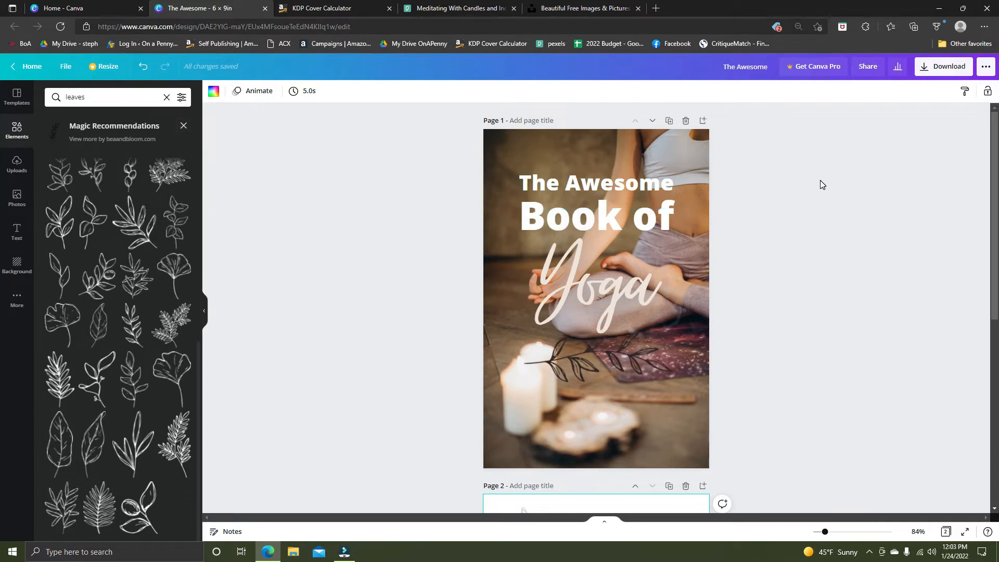
click(18, 134)
scroll(484, 331, down, 5)
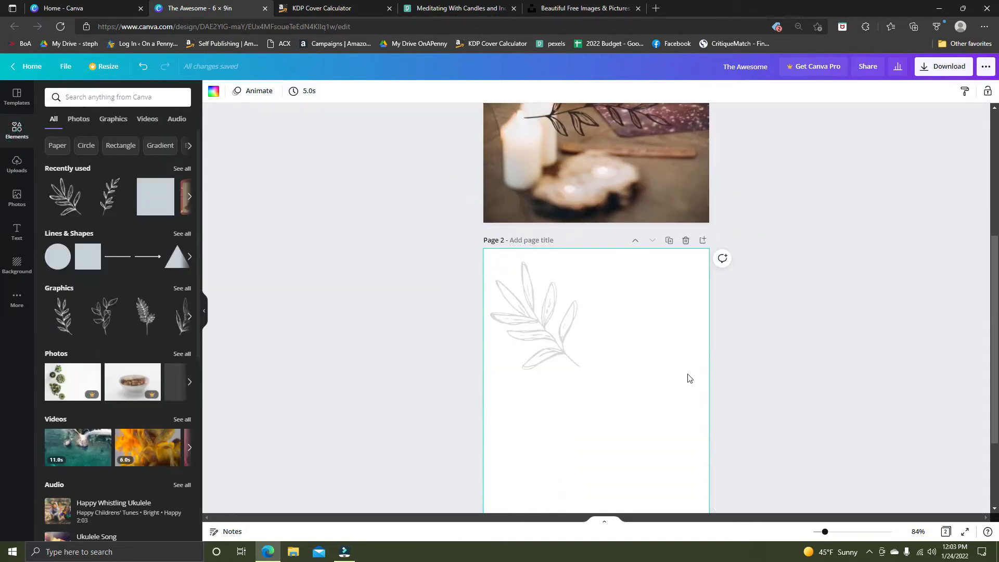
scroll(687, 378, up, 5)
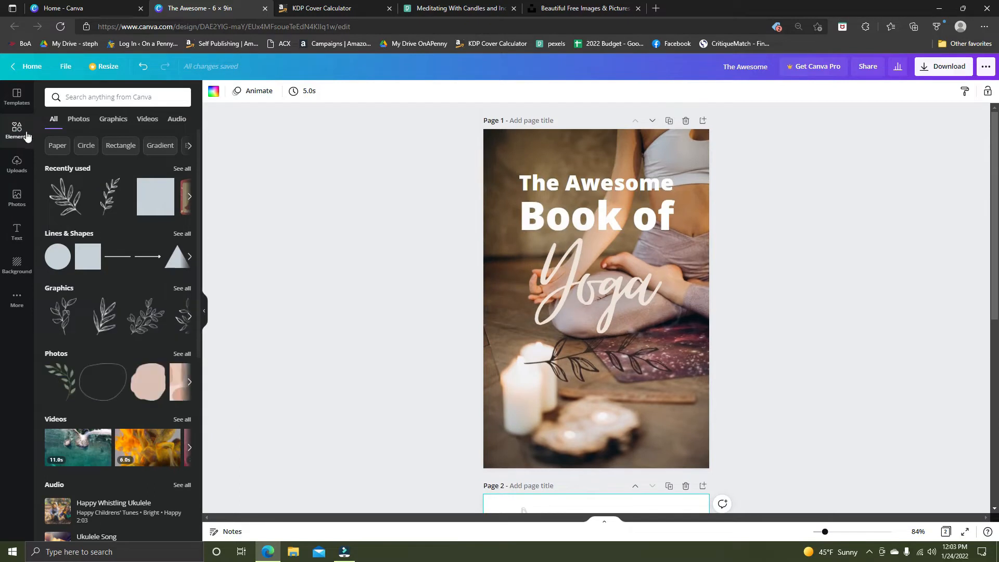
drag(159, 198, 596, 505)
scroll(626, 491, down, 6)
drag(636, 268, 544, 413)
drag(627, 404, 709, 404)
drag(501, 404, 483, 404)
drag(595, 459, 595, 433)
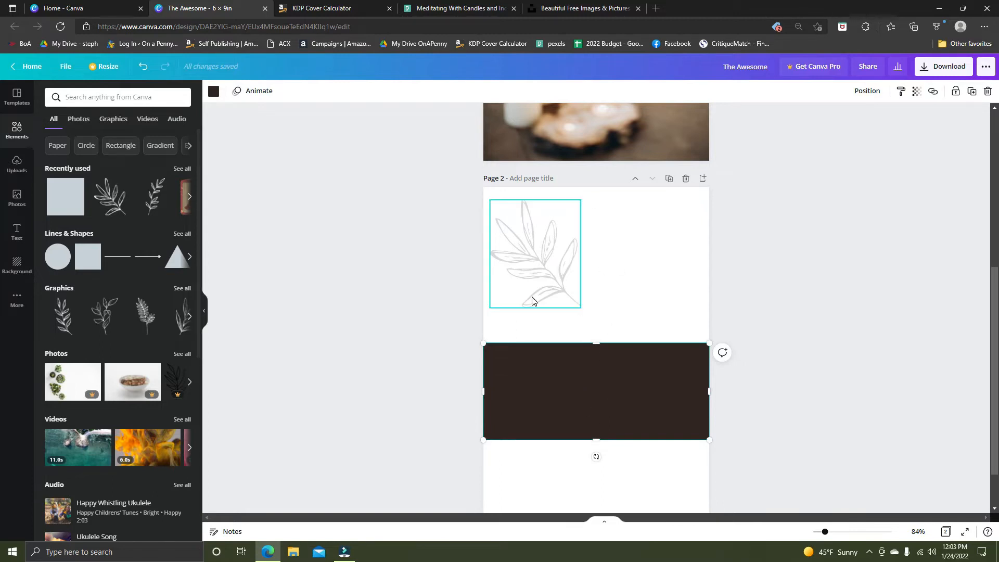
Look over the Pexels yoga photo results and the Unsplash home page, and return to Canva's home page.
scroll(486, 366, up, 6)
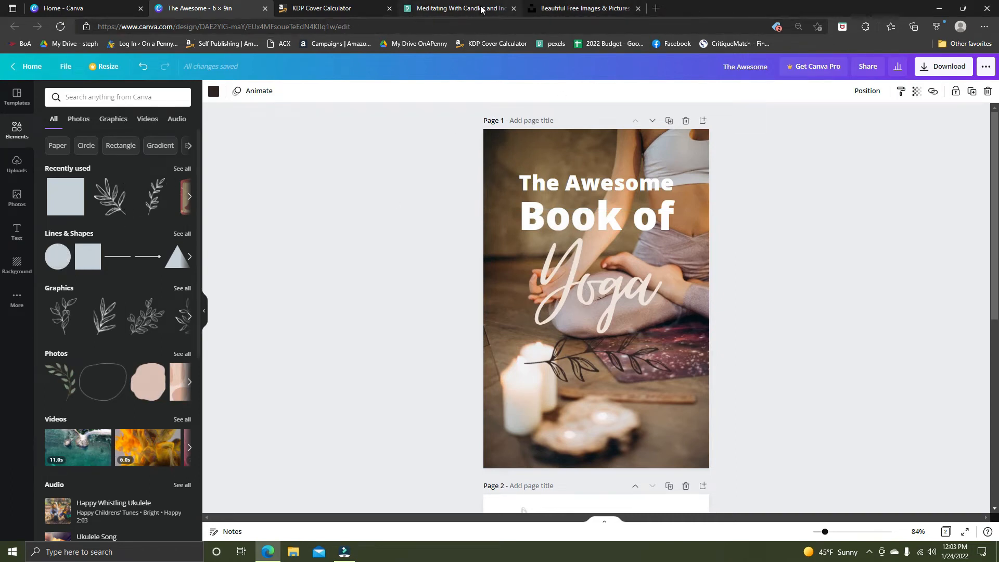
click(561, 7)
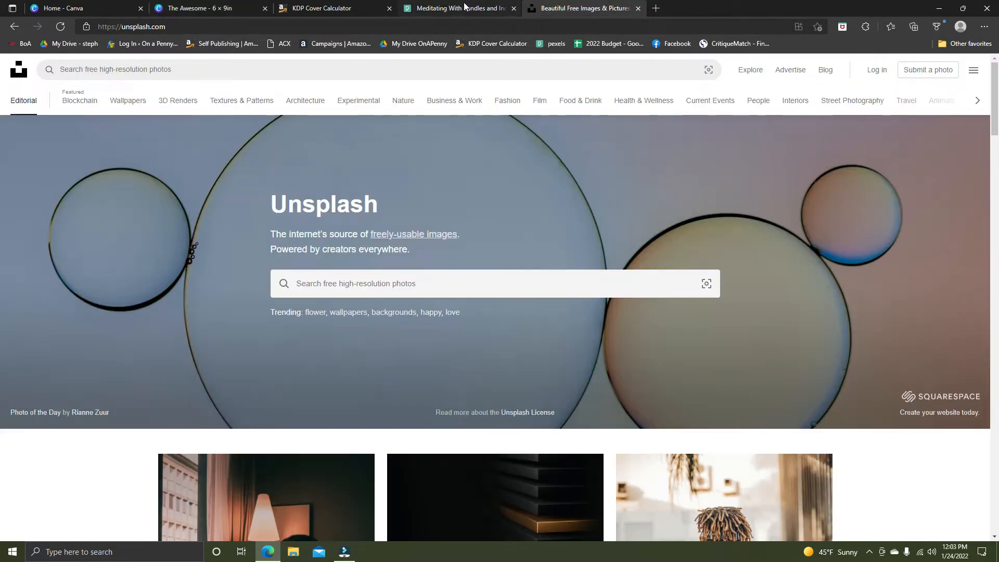
click(465, 6)
click(354, 148)
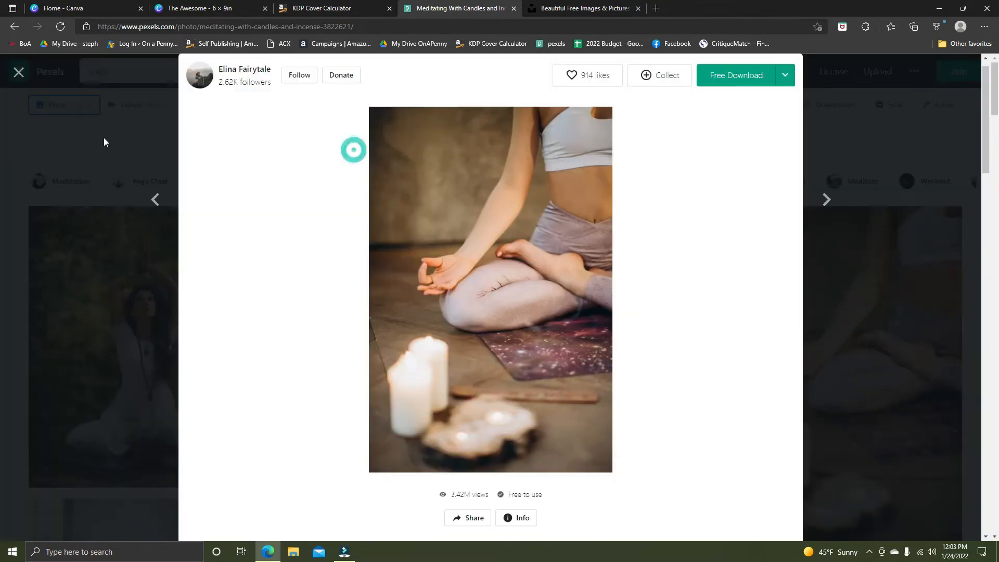
click(19, 73)
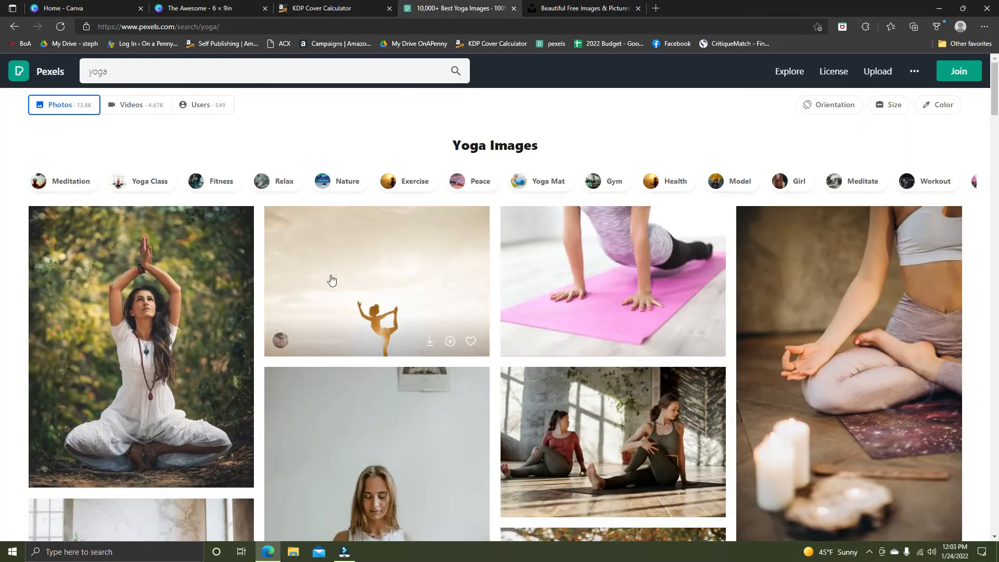
click(578, 8)
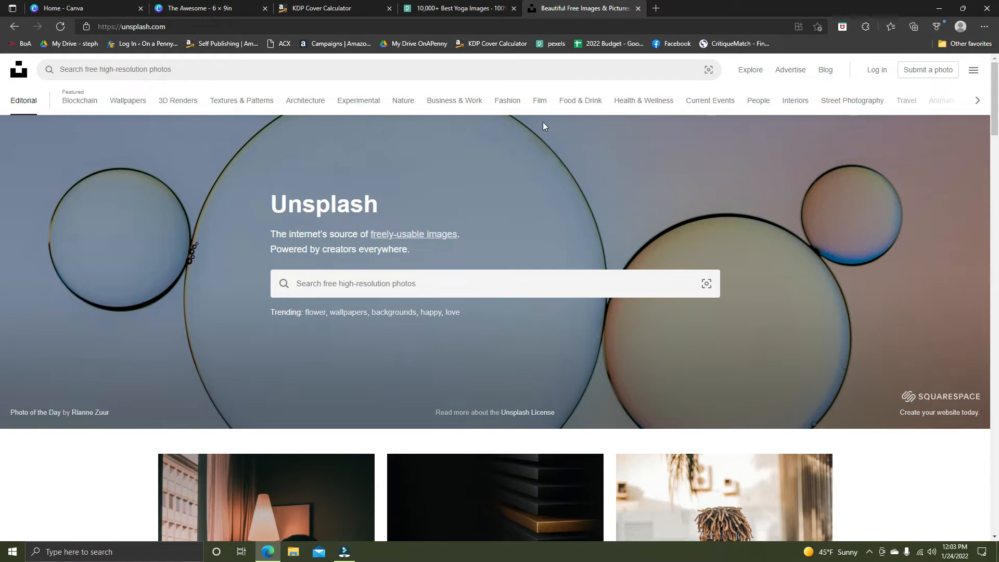
click(474, 10)
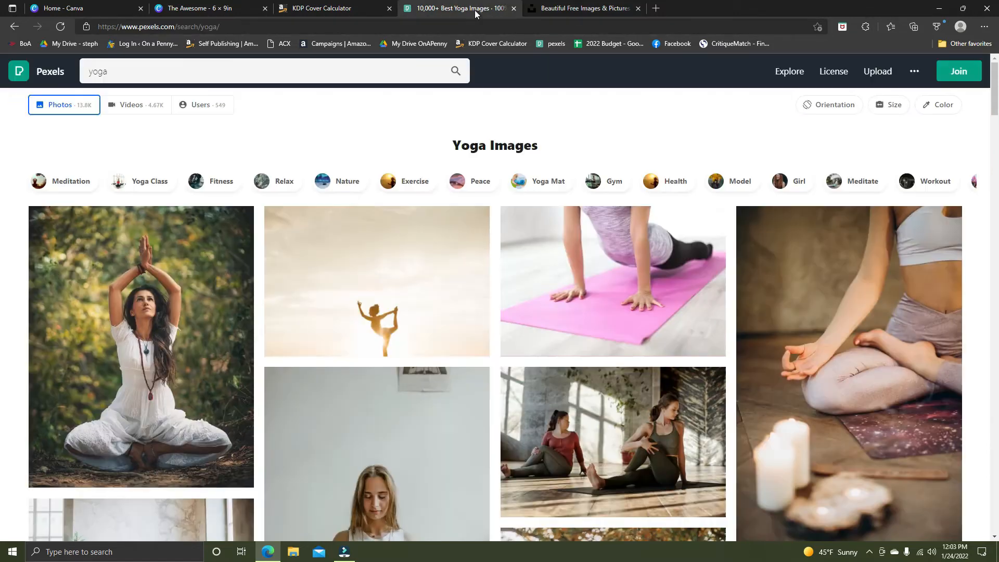
click(583, 8)
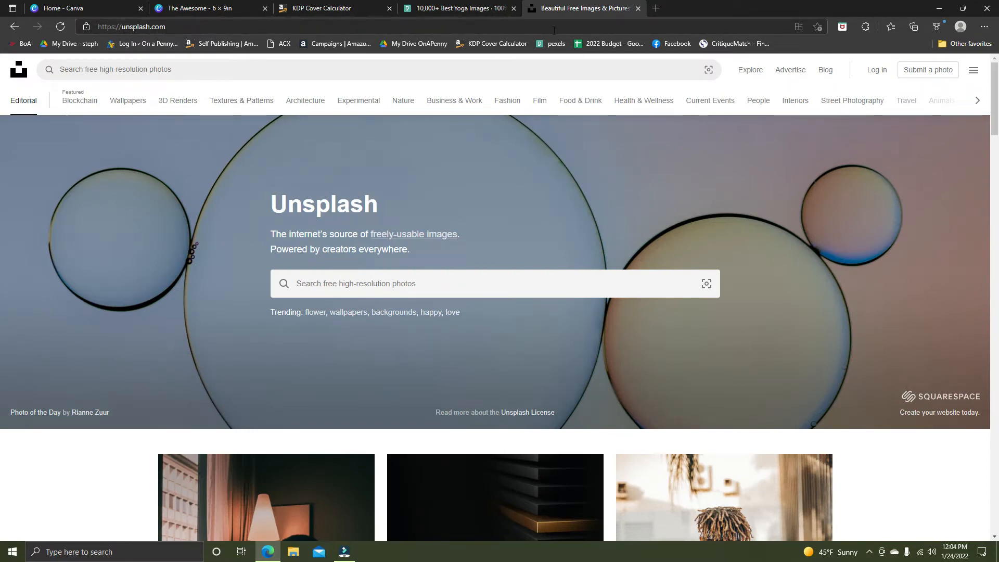
click(458, 8)
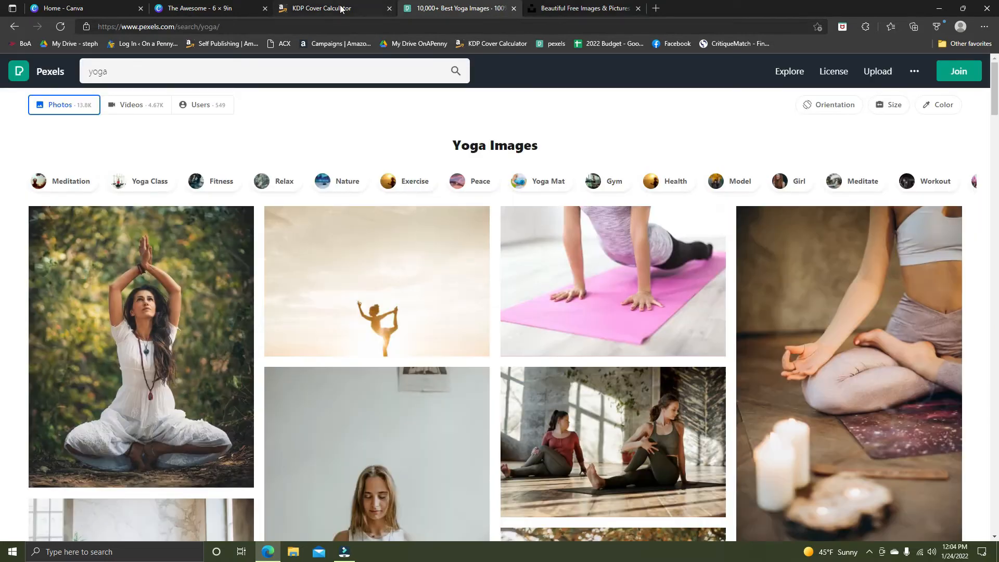
click(227, 9)
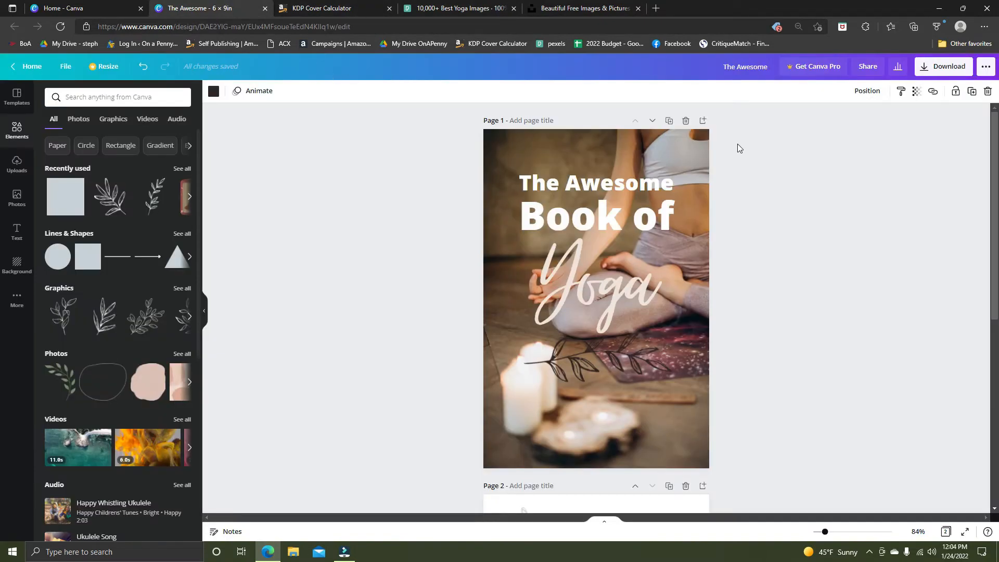
click(32, 66)
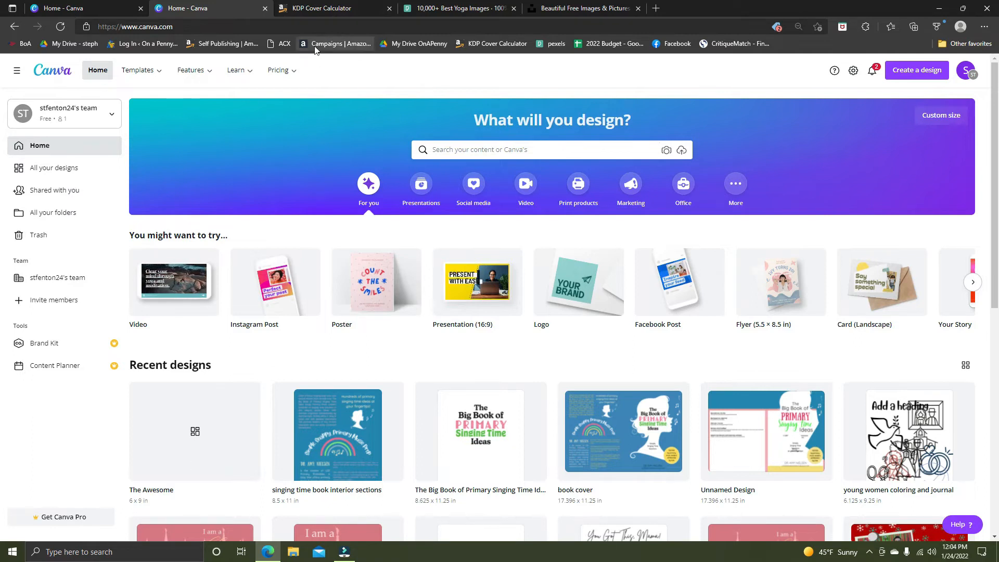
In the KDP Cover Calculator, choose Paperback binding, a Standard color interior and White paper.
click(336, 13)
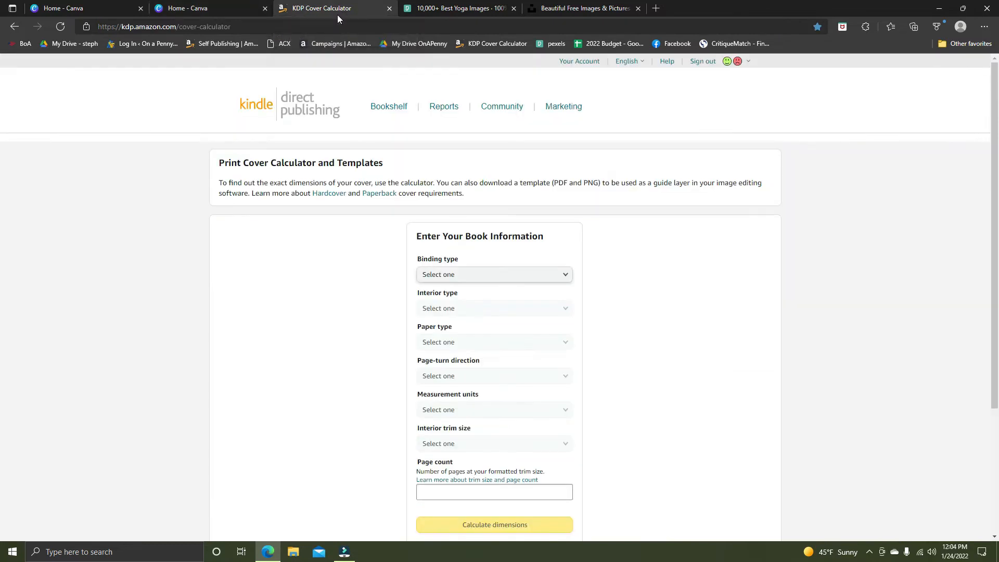
click(561, 274)
click(547, 287)
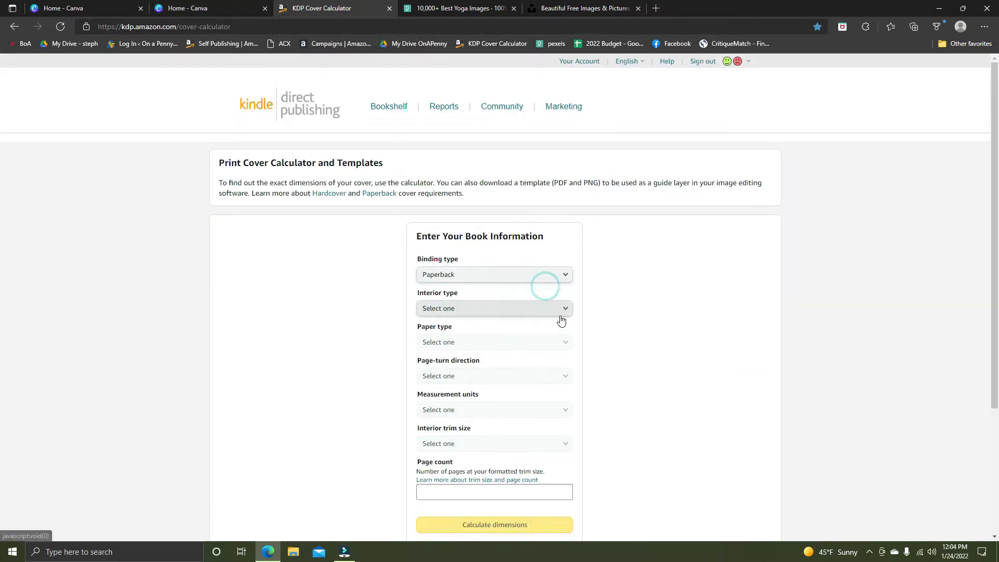
click(564, 312)
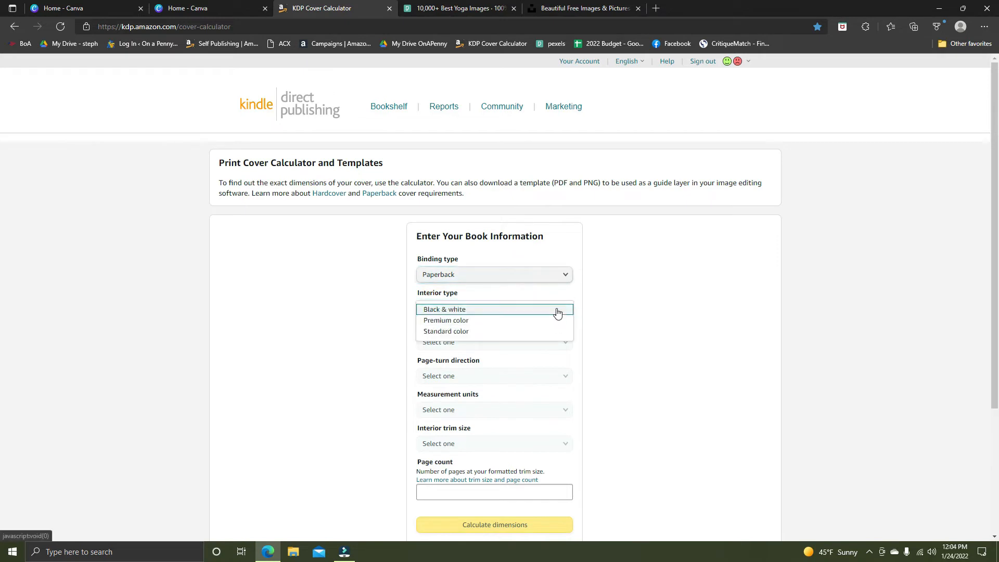
click(478, 331)
click(486, 345)
click(487, 345)
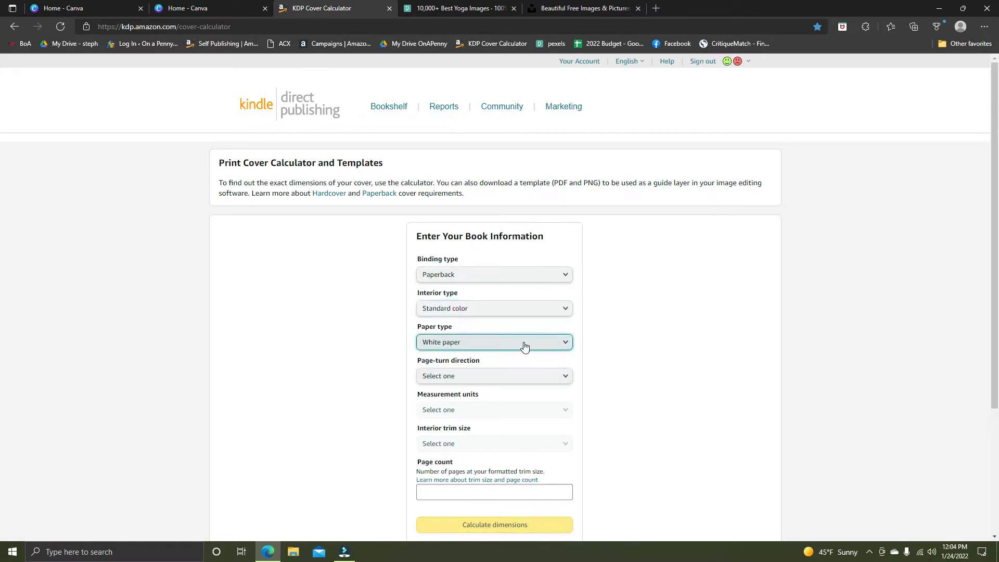
Try a Black & white interior with Cream paper, and restore Standard color with White paper.
click(563, 309)
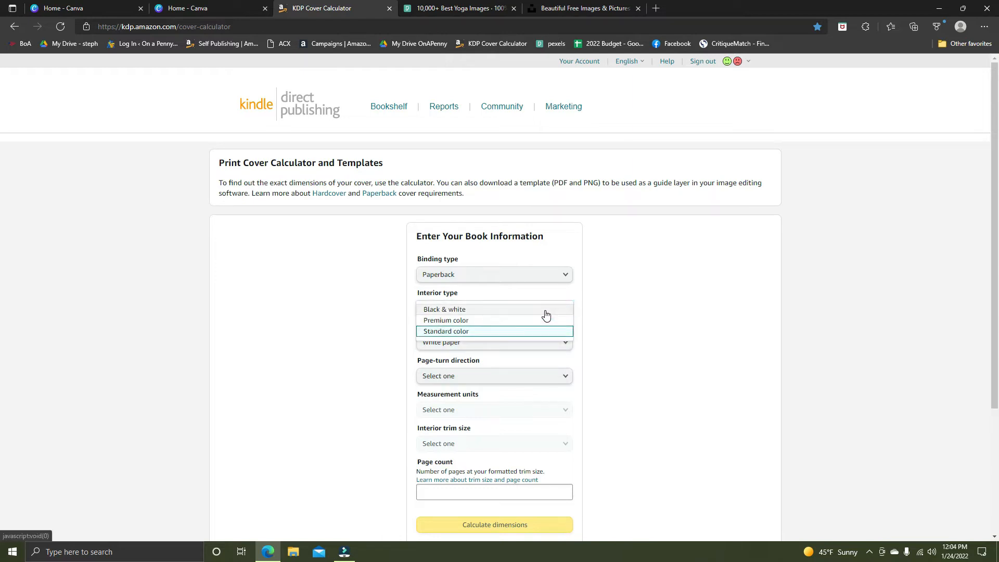
click(545, 310)
click(546, 342)
click(537, 344)
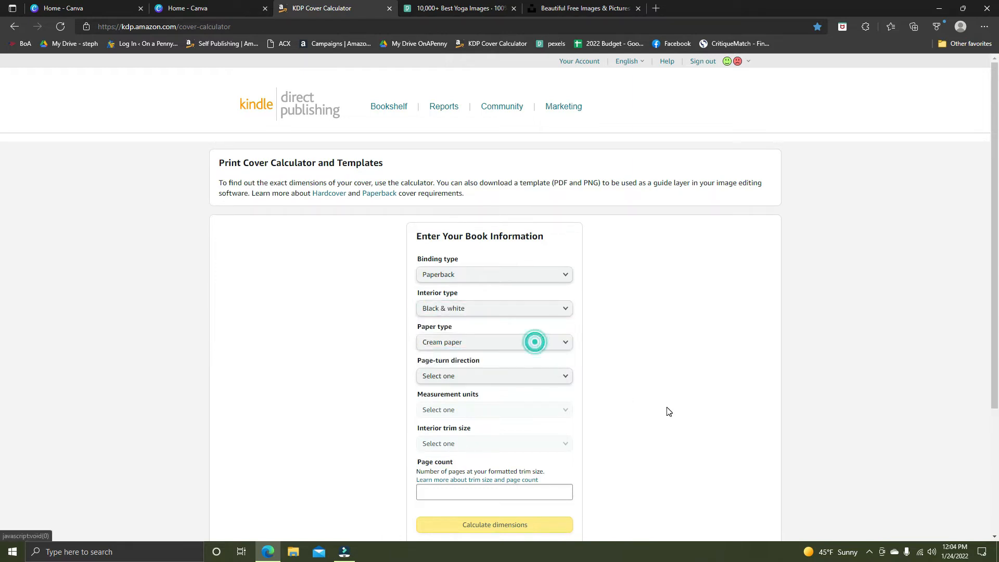
click(547, 314)
click(546, 333)
click(543, 339)
click(521, 345)
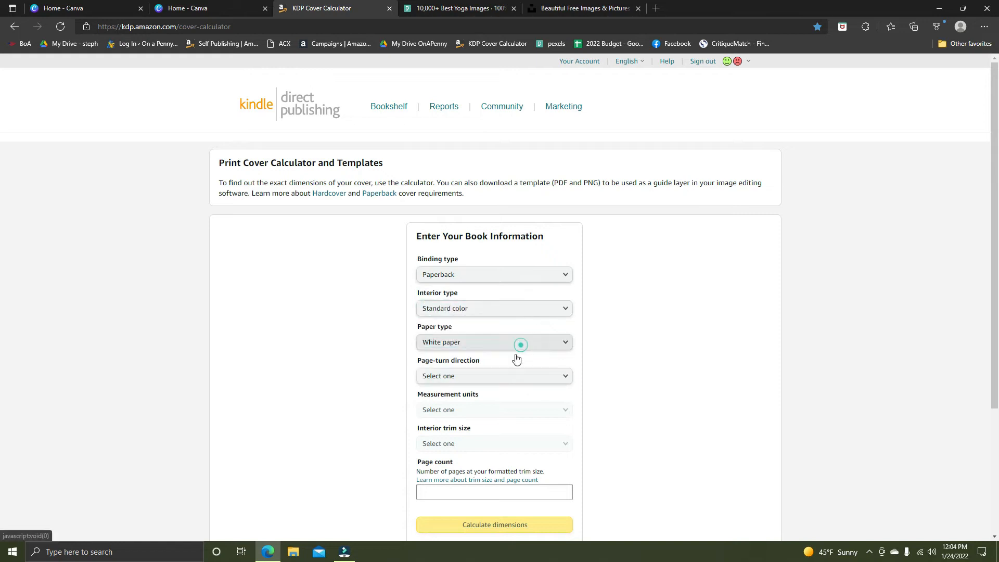
Set the page-turn direction to Left to Right, the measurement units to Inches and the interior trim size to 6 x 9 in.
click(555, 380)
click(541, 380)
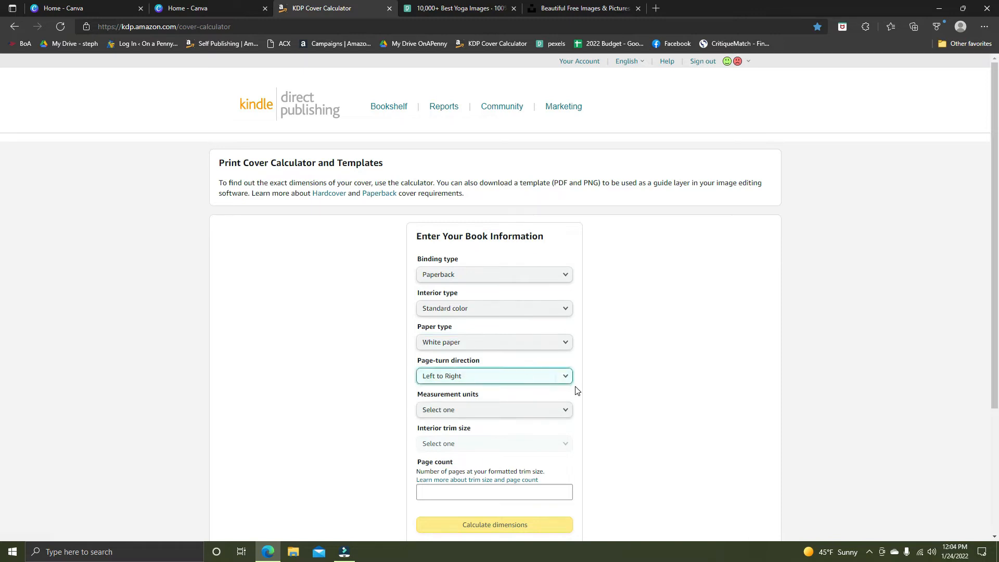
click(554, 415)
click(524, 411)
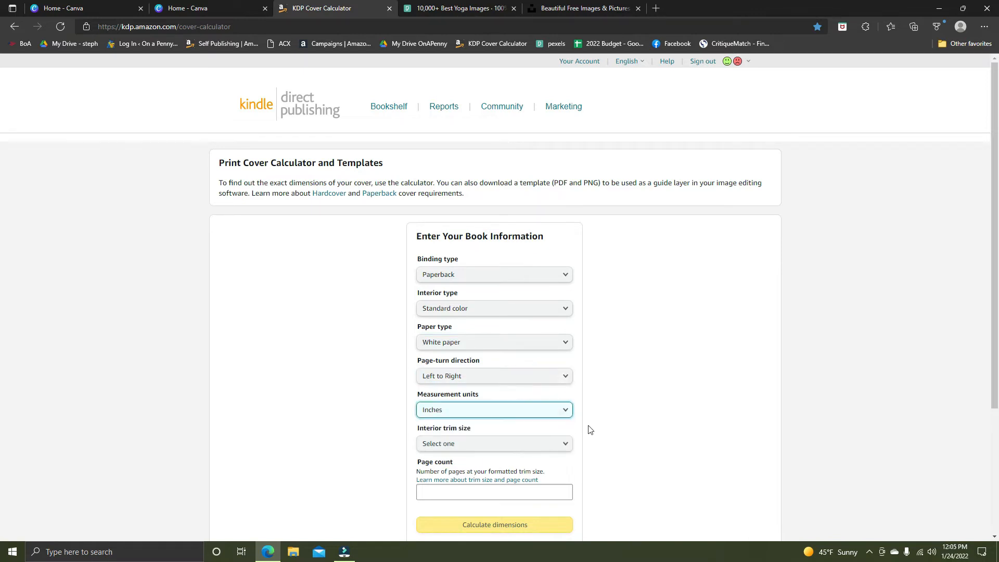
click(568, 445)
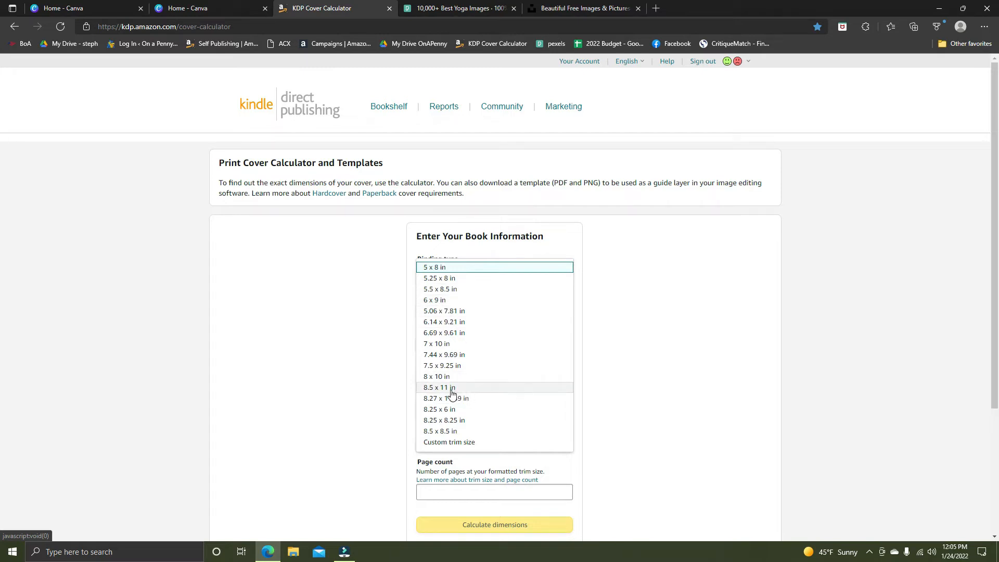
click(454, 299)
Enter a page count of 142 and calculate the cover dimensions.
click(512, 492)
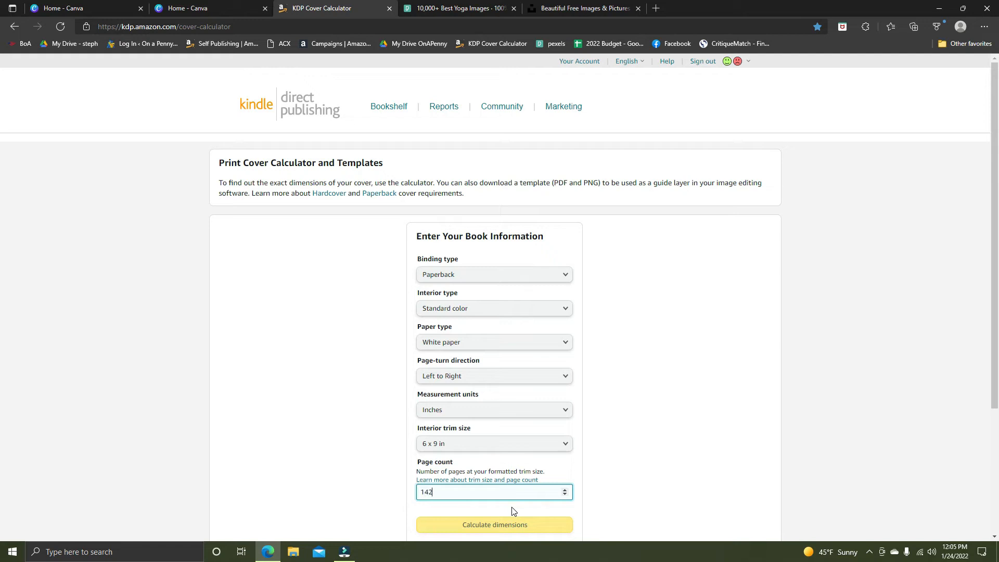
click(655, 463)
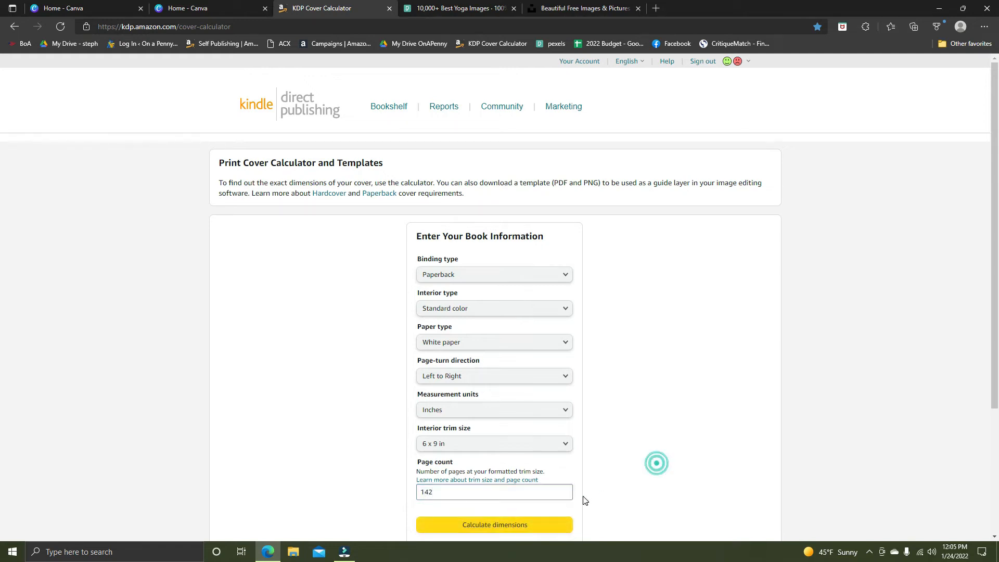
scroll(638, 432, down, 3)
click(544, 378)
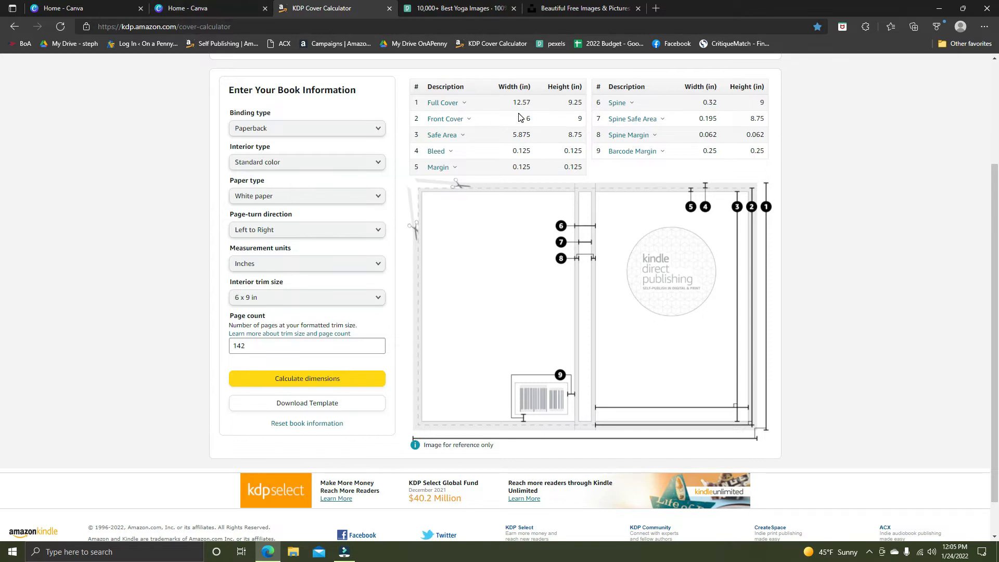
Switch to Canva and start a custom-size design in inches with a width of 12.57, checking the calculator's full cover width.
click(223, 8)
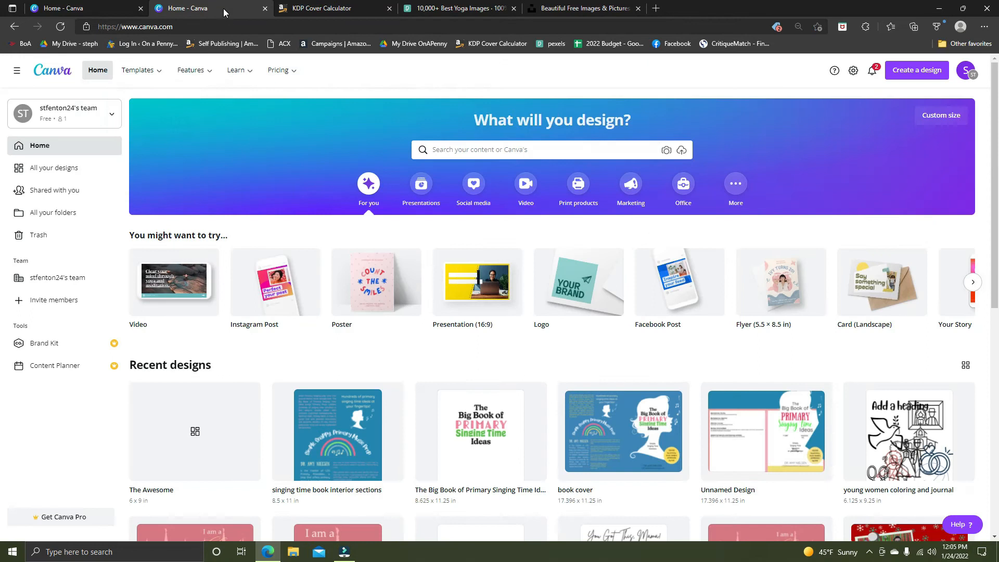
click(917, 69)
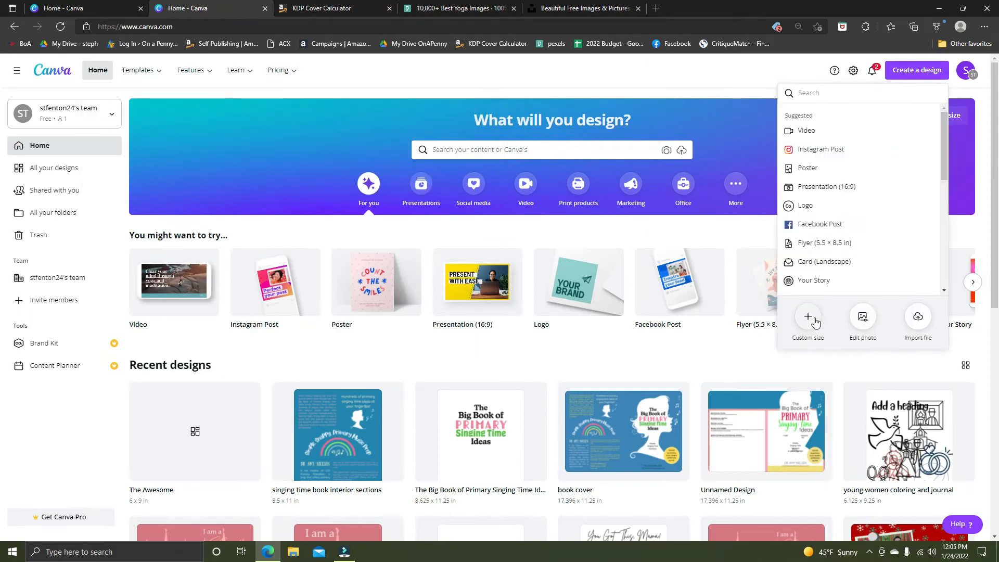
click(807, 316)
click(906, 134)
click(907, 158)
click(809, 137)
text(12.57)
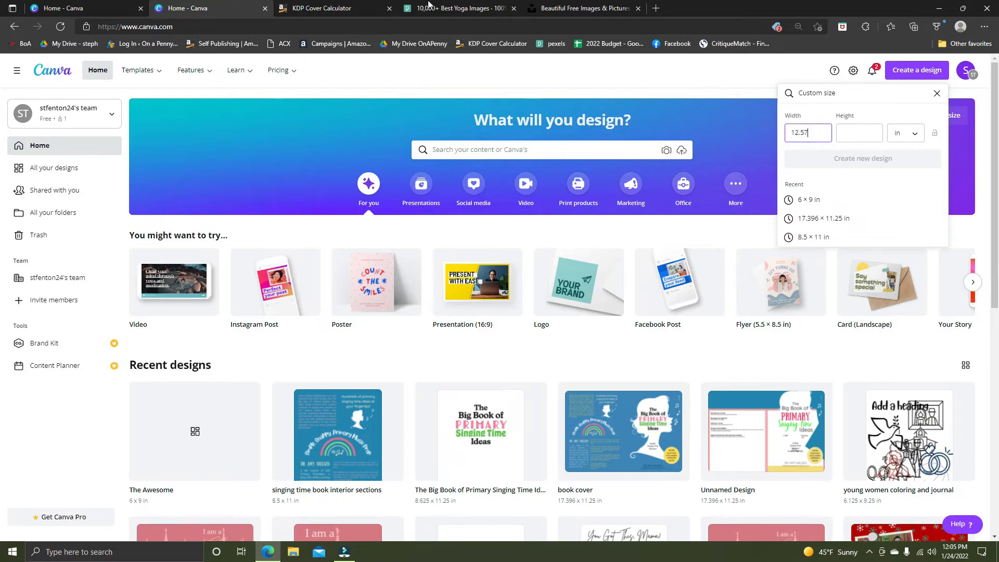
click(341, 10)
click(236, 11)
text(79)
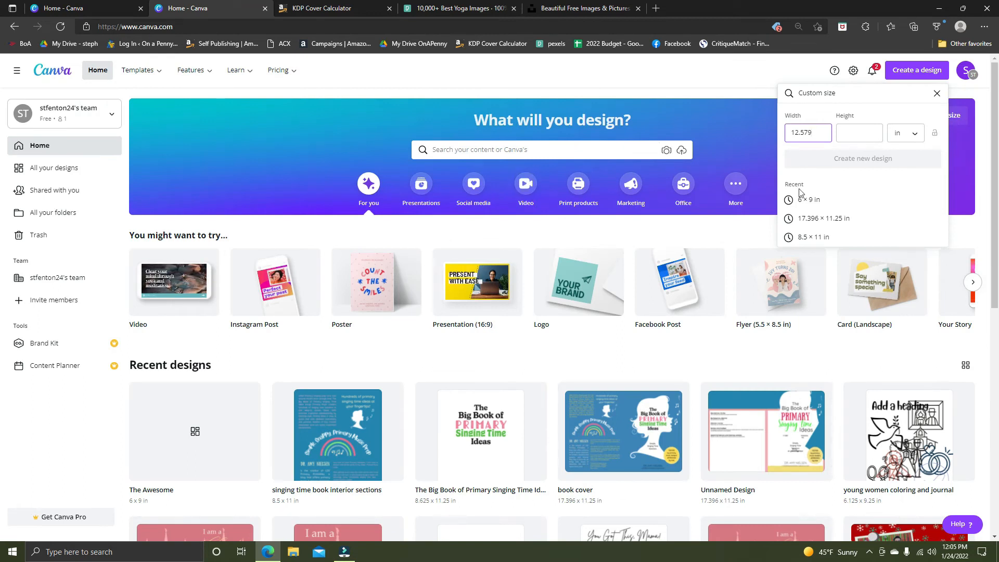
Set the custom height to 9.25 in and create the new design.
click(856, 132)
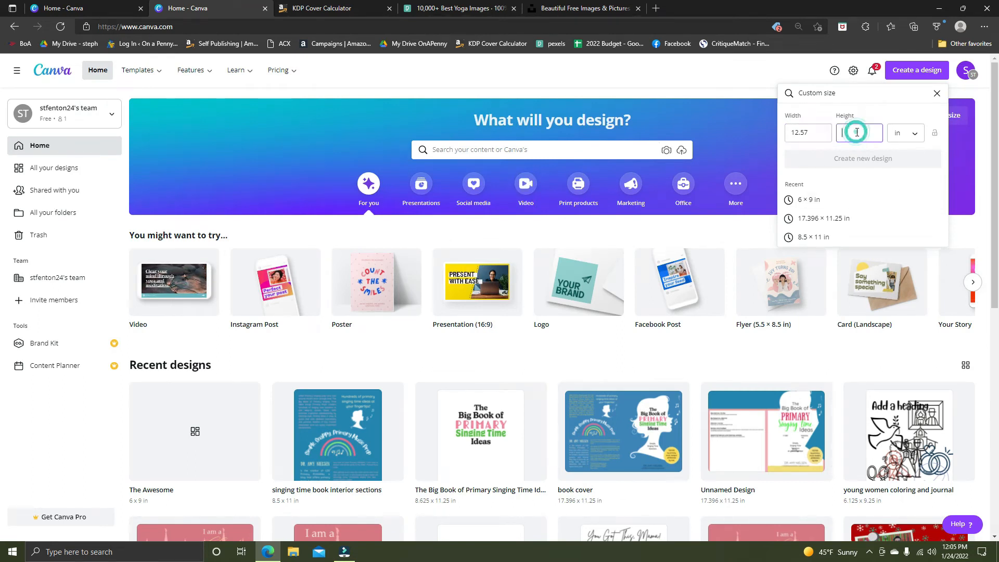
text(9.24)
key(BackSpace)
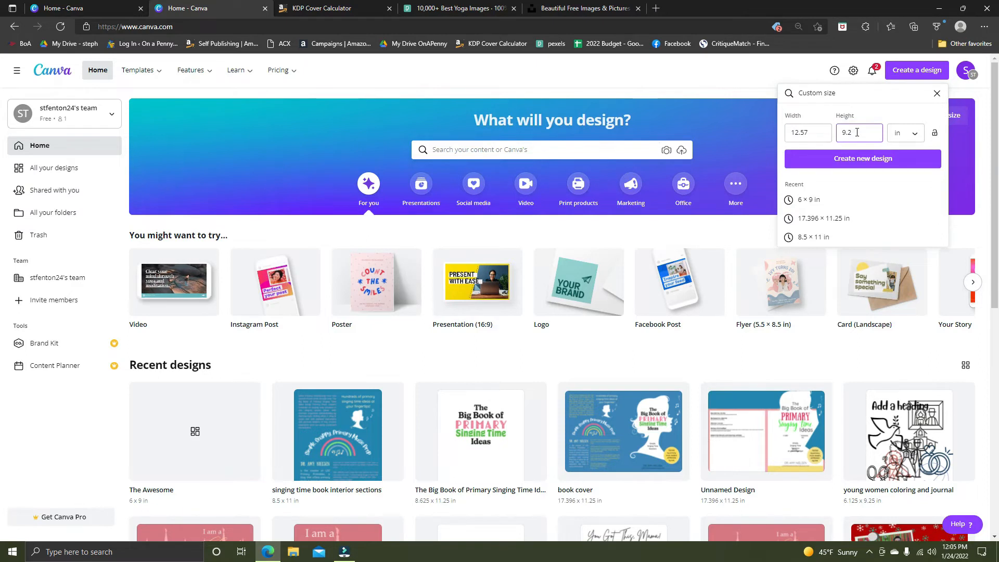
text(5)
click(858, 158)
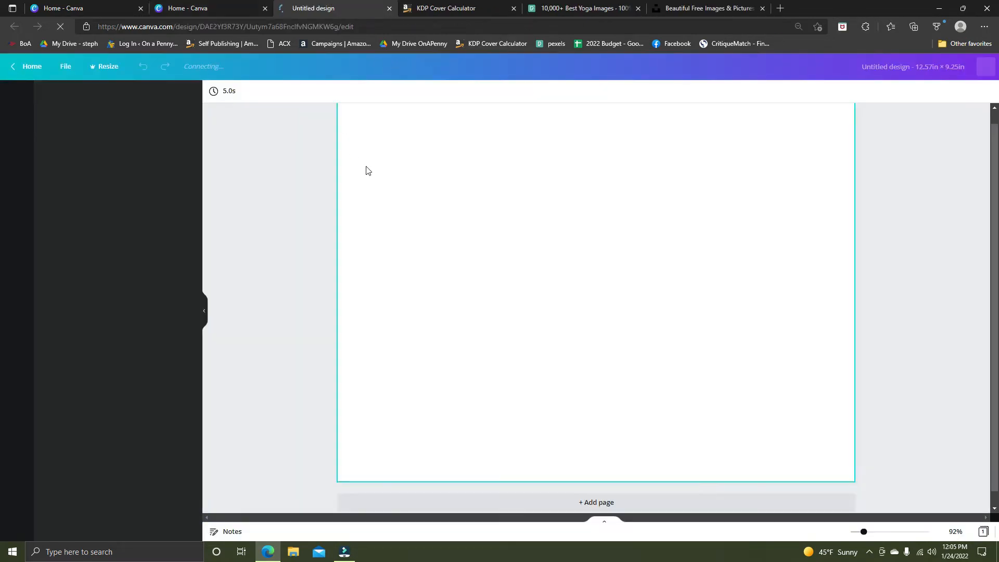
Open the resize options for the new blank design.
click(104, 66)
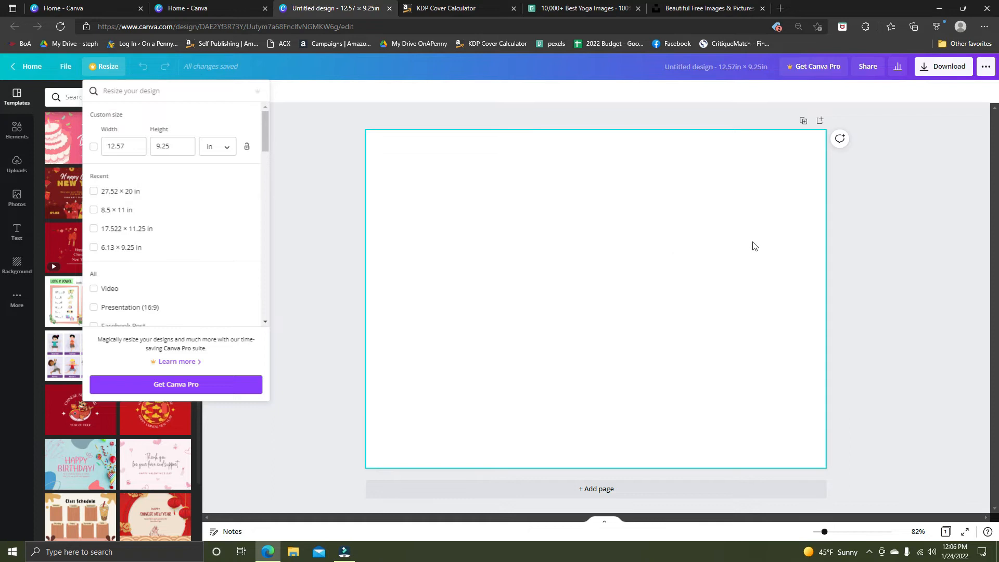
Close the resize options and open the existing 6 × 9 in design "The Awesome" from the recent designs on the Canva home page.
click(326, 103)
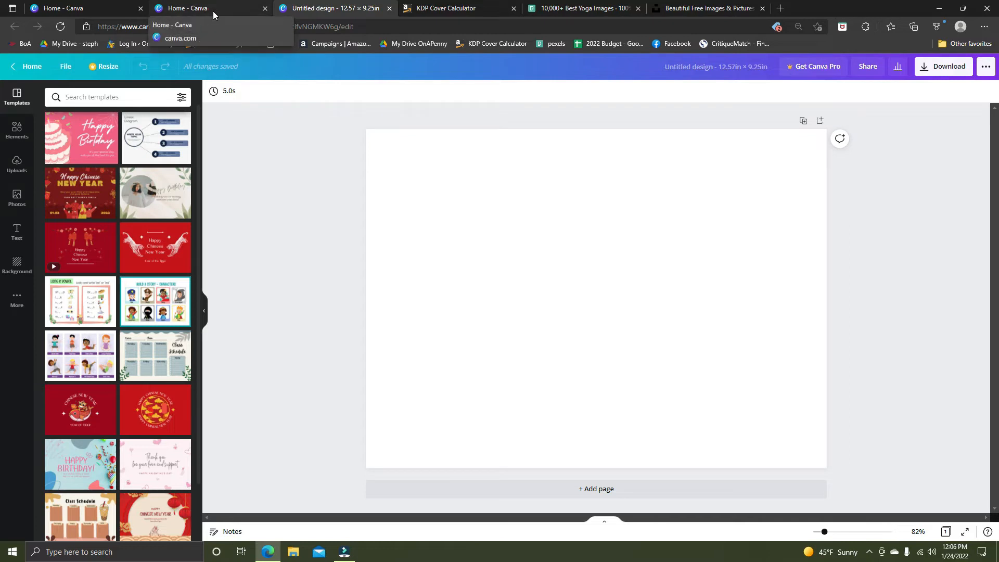
click(431, 7)
click(73, 8)
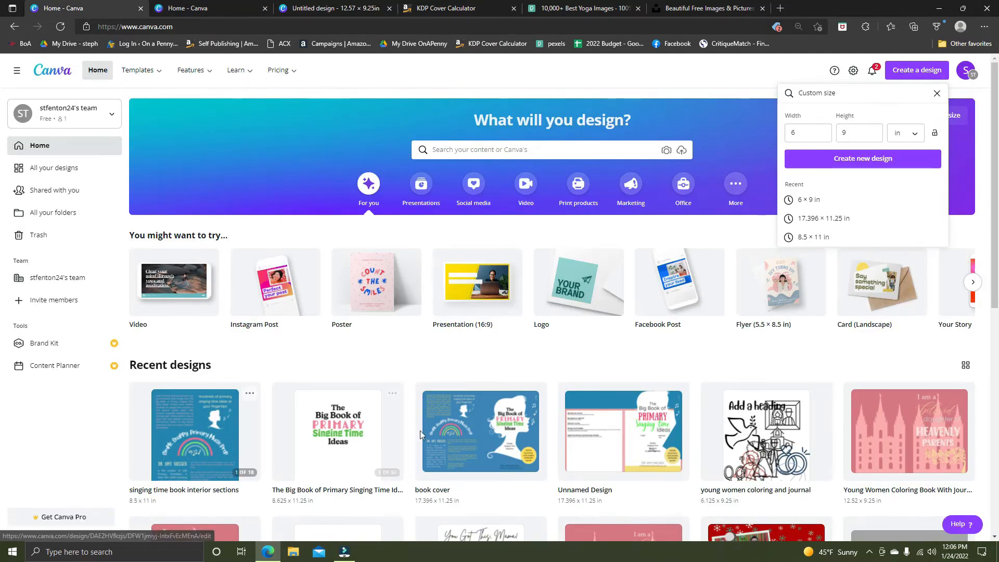
scroll(591, 384, down, 3)
scroll(591, 383, up, 3)
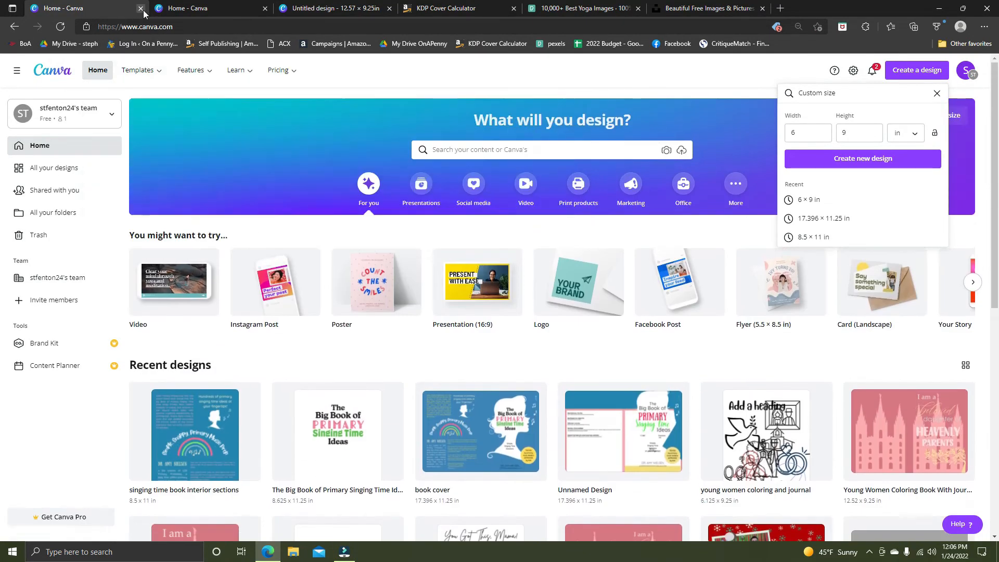
click(141, 8)
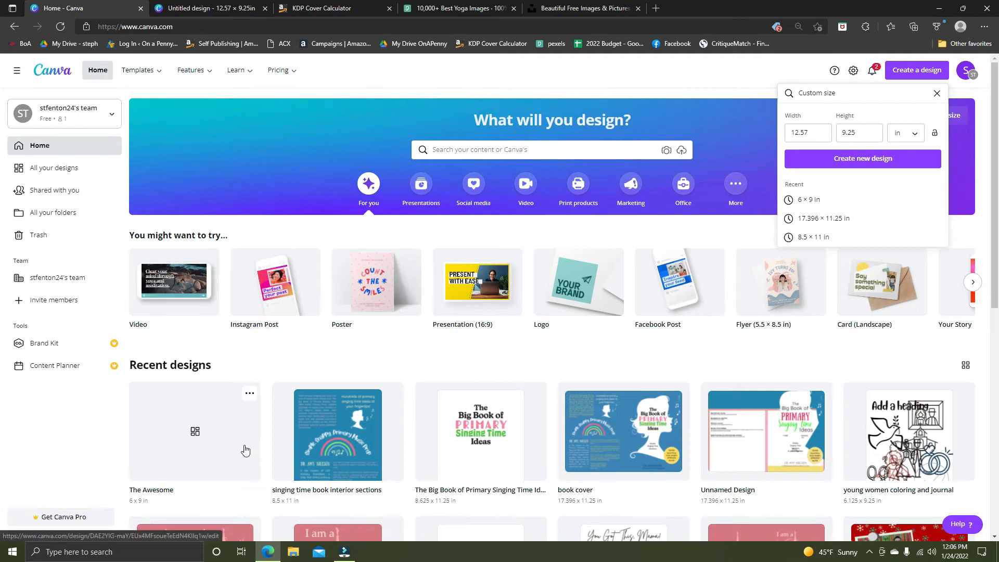
click(255, 450)
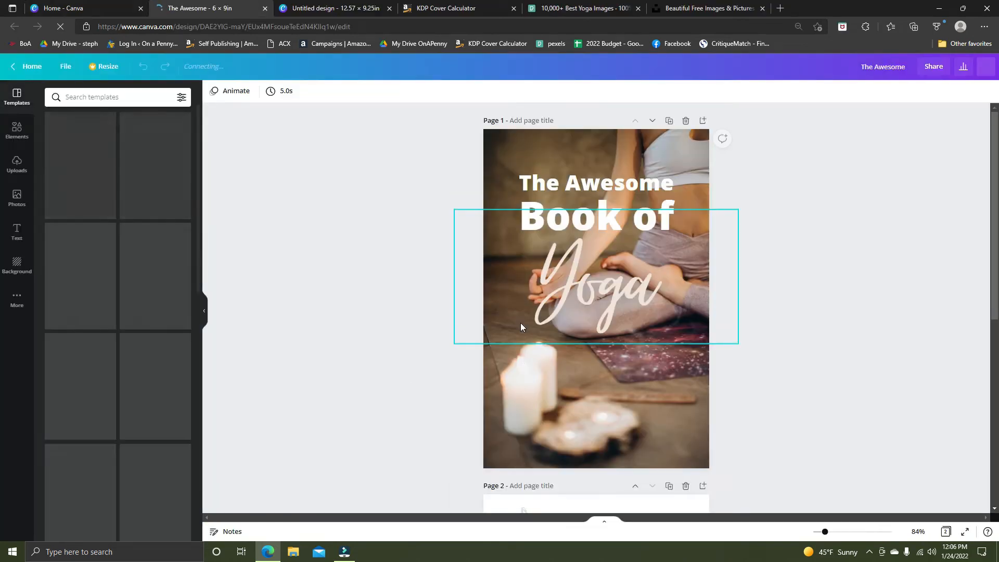
Copy the title texts and leaf graphic from page 1 and paste them into the 12.57 × 9.25 in design.
drag(428, 134, 721, 445)
click(382, 189)
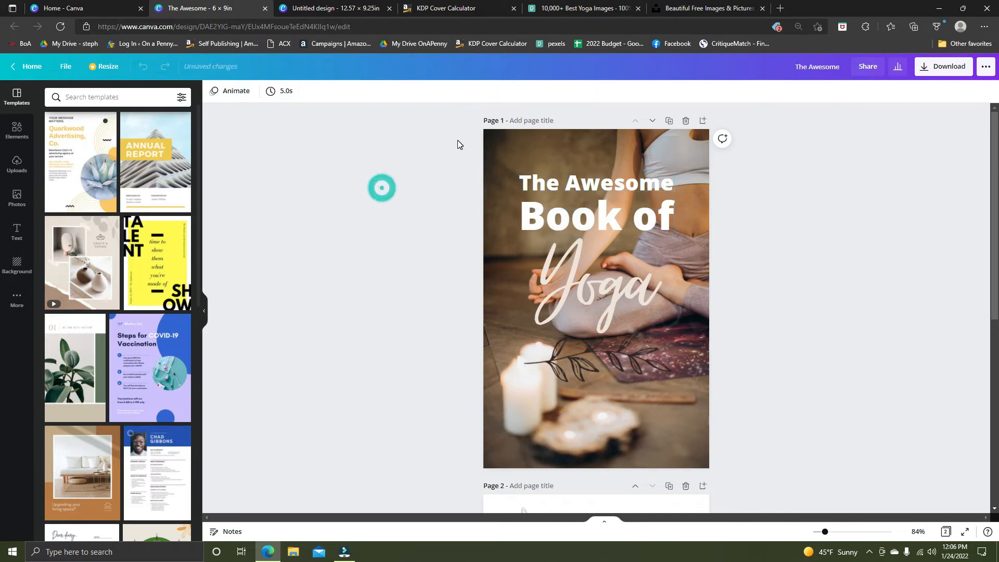
drag(445, 148, 747, 447)
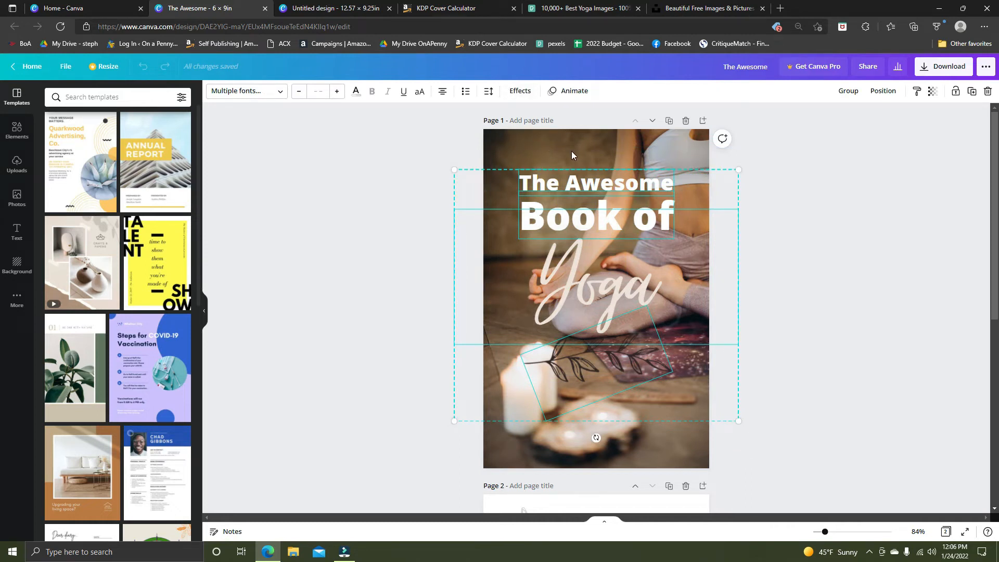
click(324, 11)
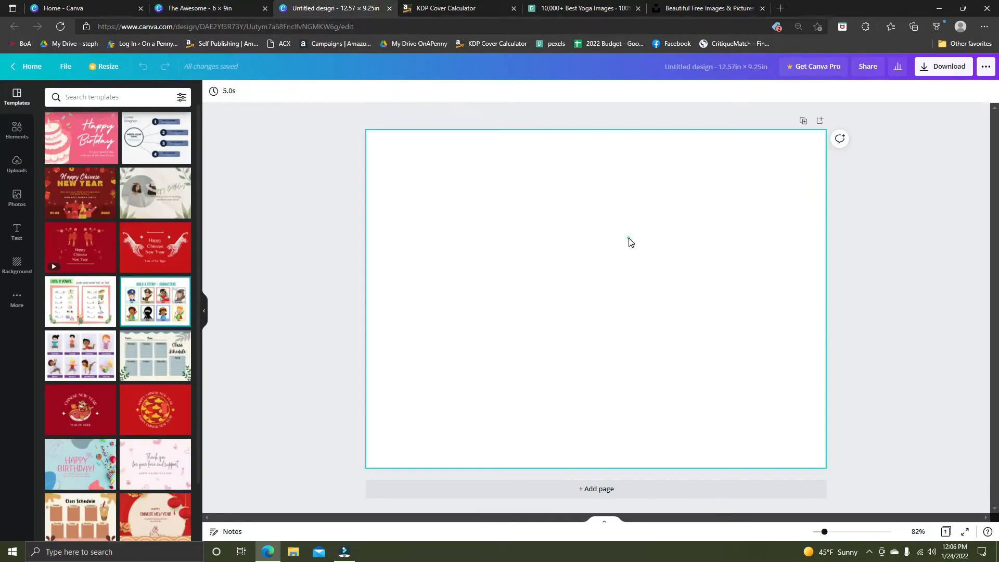
key(ctrl+v)
Move the pasted title texts and leaf graphic to the right half of the page and group them.
drag(504, 196, 667, 224)
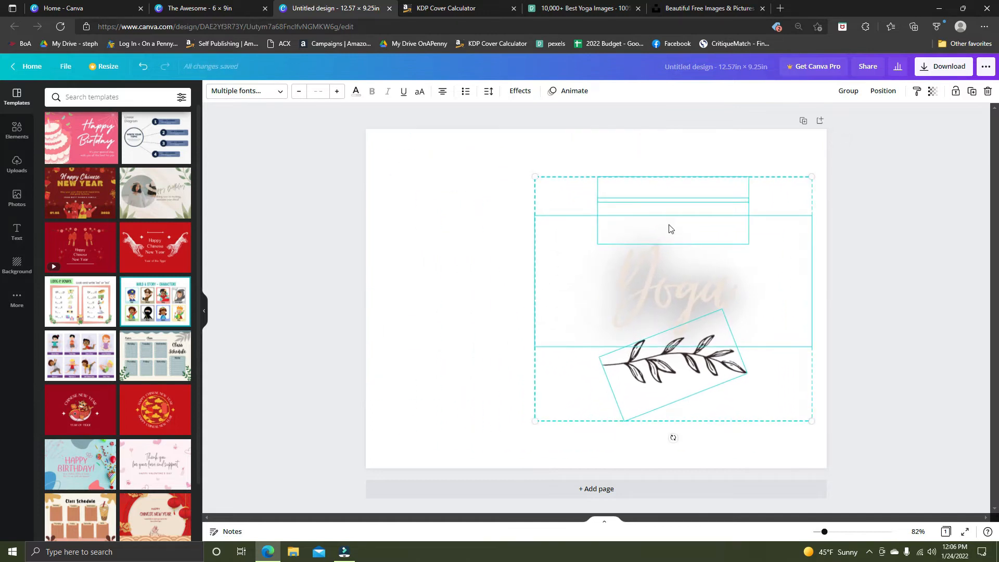
click(851, 91)
mouse_move(688, 286)
mouse_down()
mouse_move(705, 267)
mouse_move(686, 288)
mouse_move(688, 280)
mouse_up()
click(192, 8)
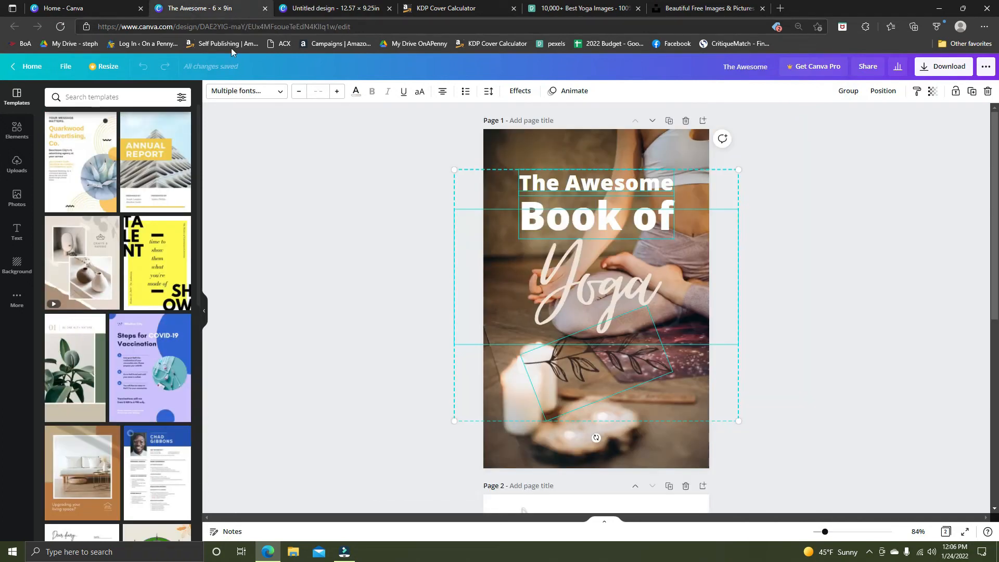
click(541, 137)
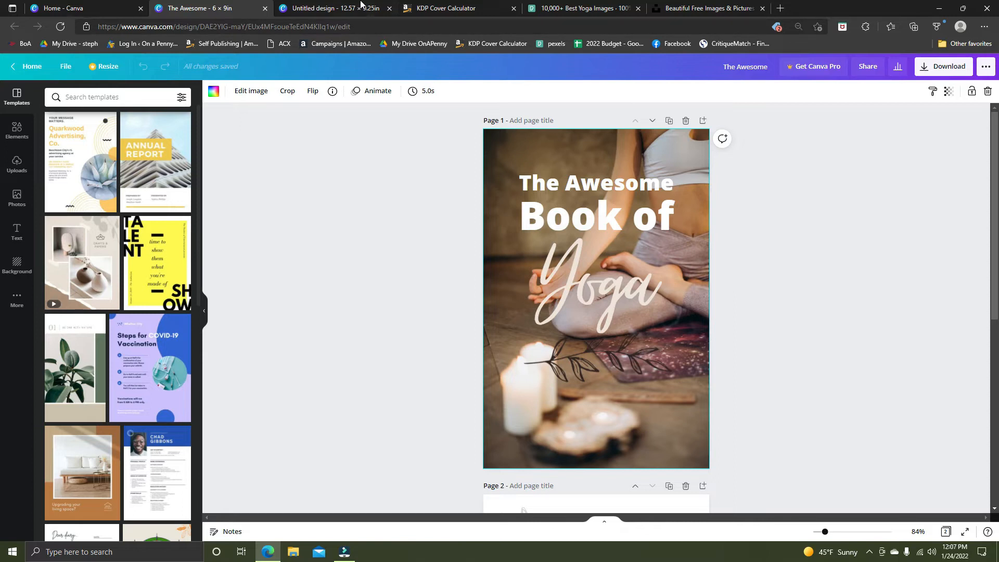
drag(525, 158, 524, 161)
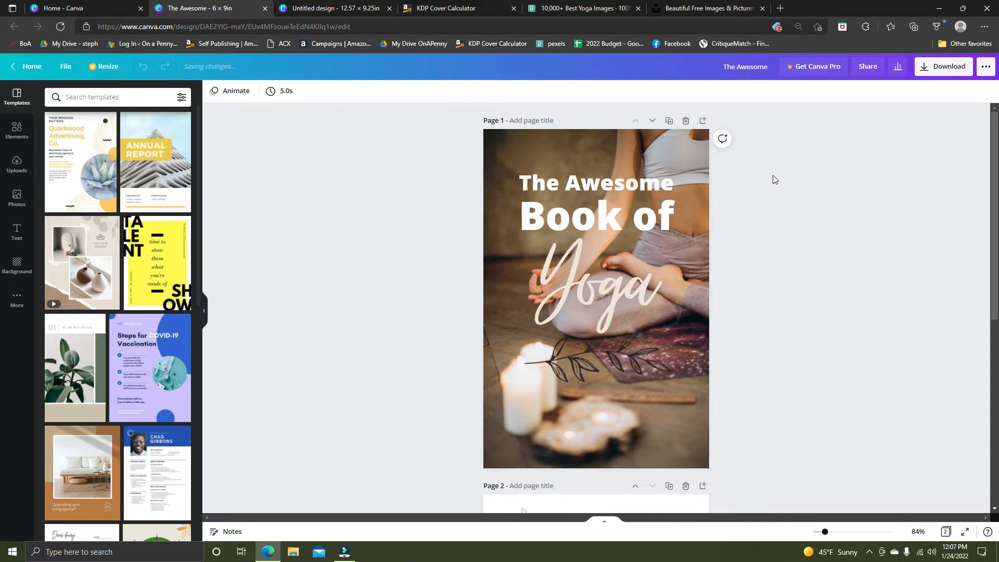
click(684, 156)
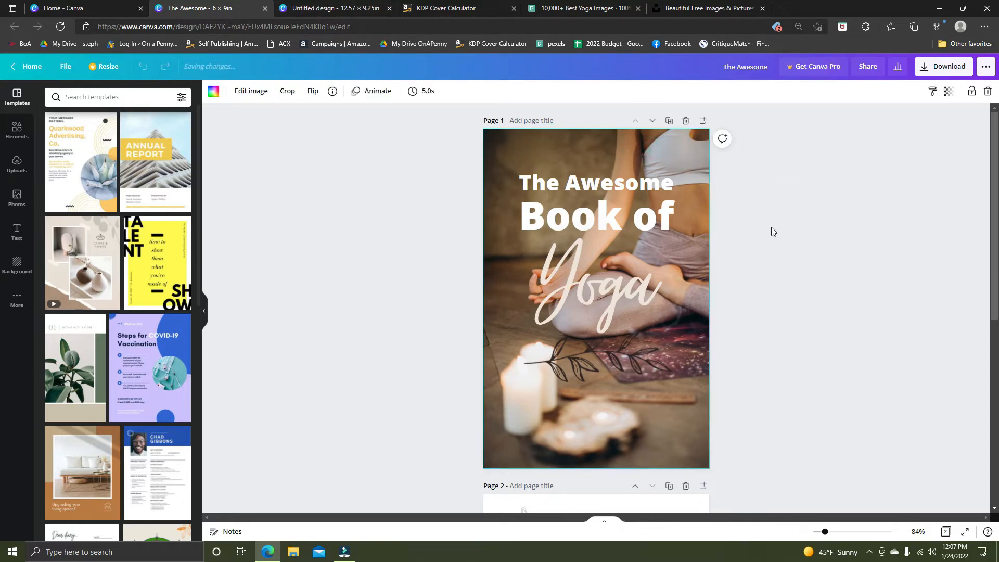
click(301, 12)
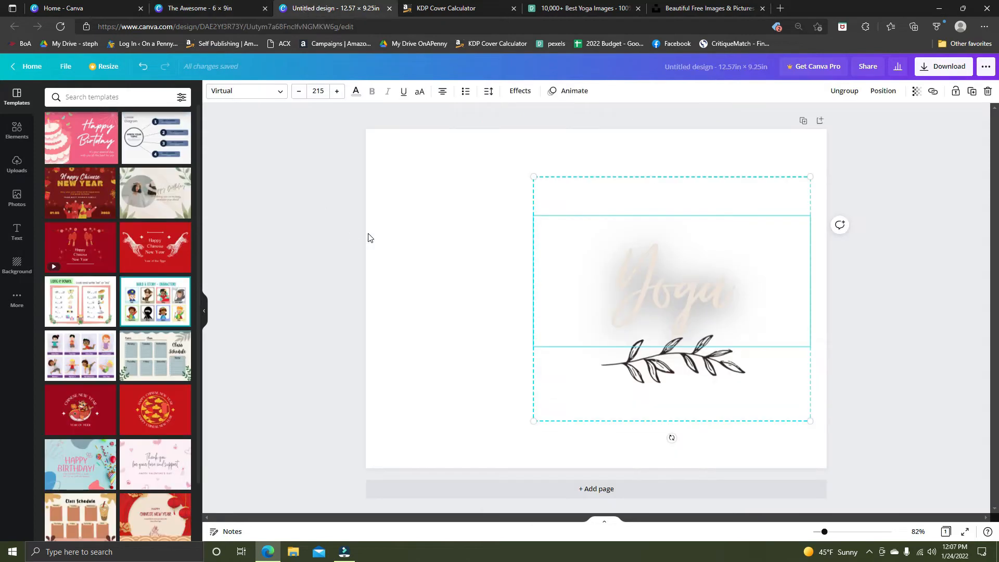
Place the uploaded yoga photo on the front-cover side and scale it to the full page height.
click(17, 165)
drag(68, 177, 694, 158)
drag(655, 384, 593, 469)
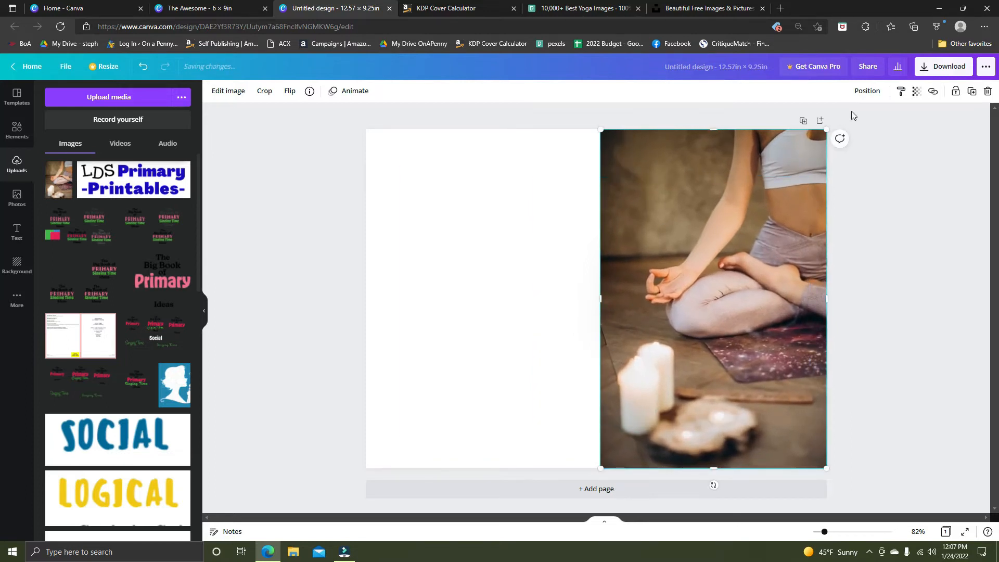
Send the yoga photo behind the title group and centre the group over the photo.
click(865, 92)
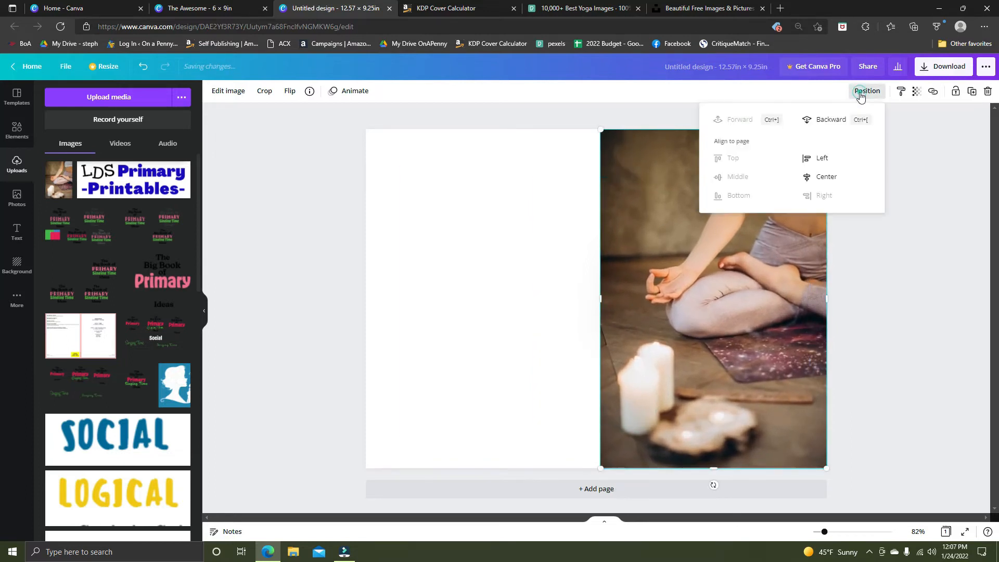
click(828, 120)
drag(647, 238, 691, 225)
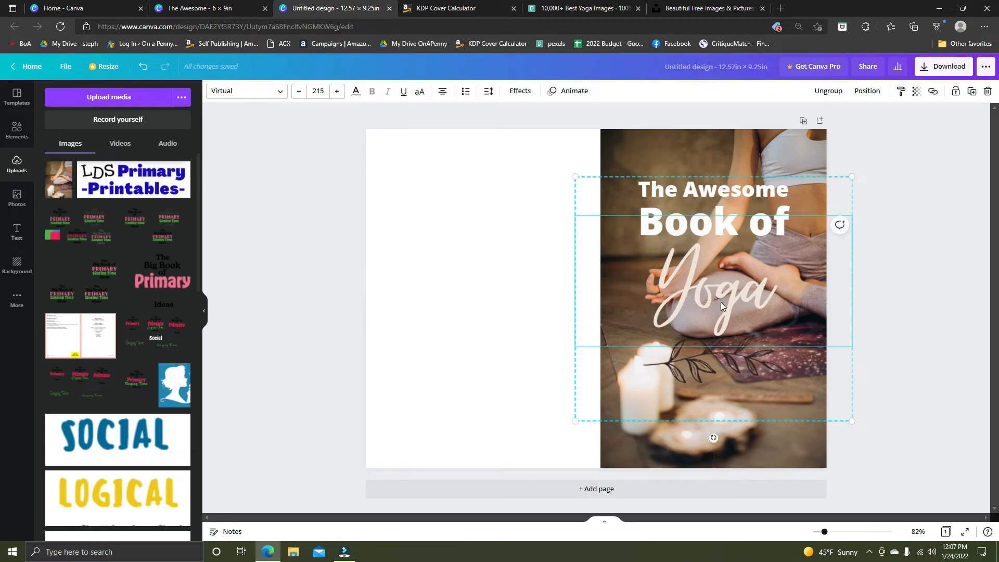
drag(702, 274, 705, 270)
click(903, 212)
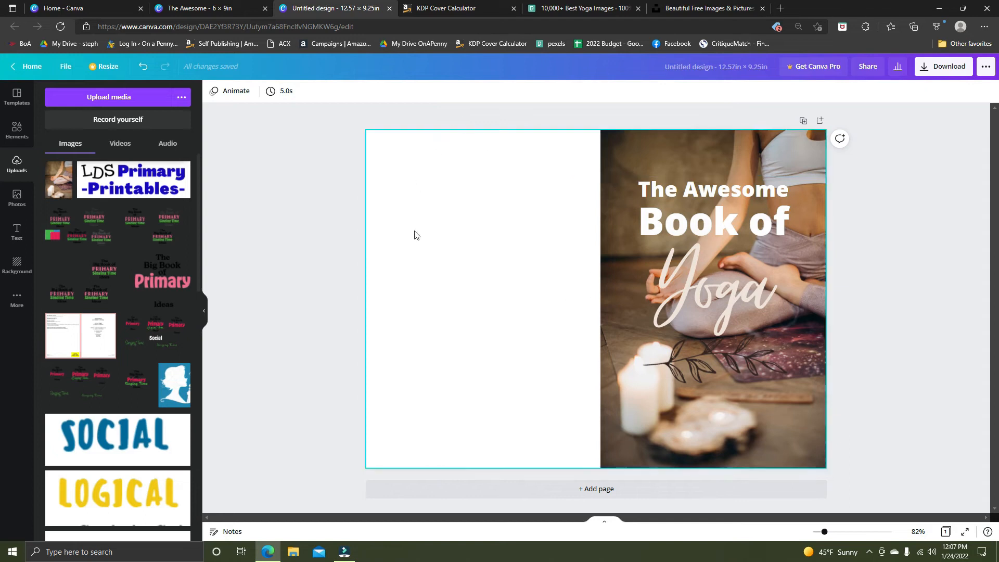
Switch to the KDP Cover Calculator and download the template for the 142-page 6 x 9 in paperback cover.
click(483, 9)
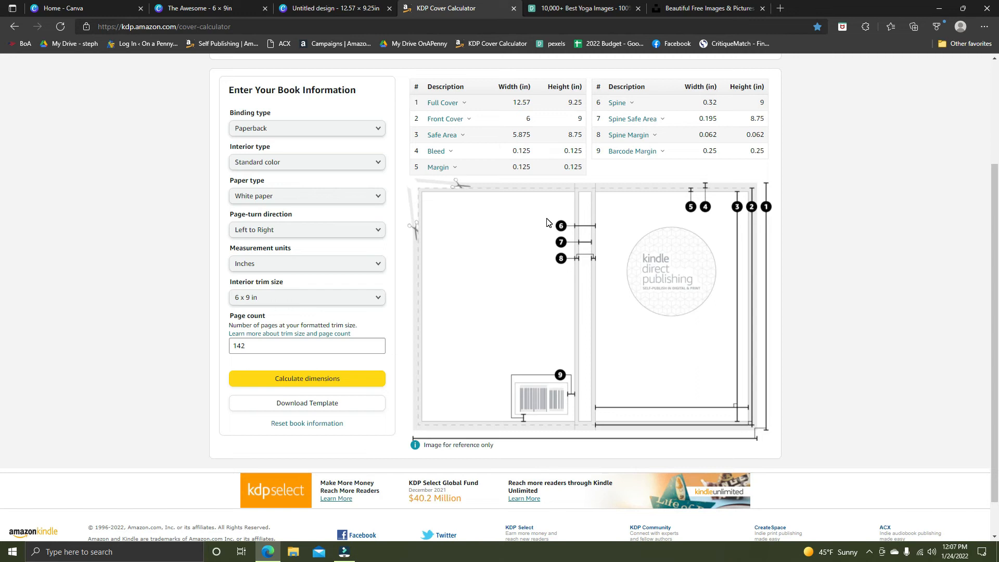
click(353, 413)
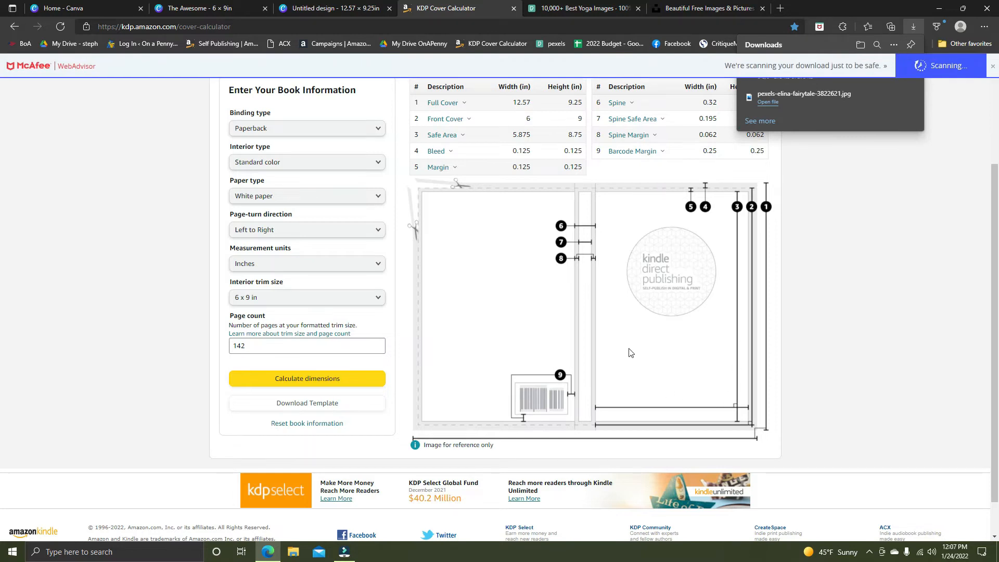
click(994, 69)
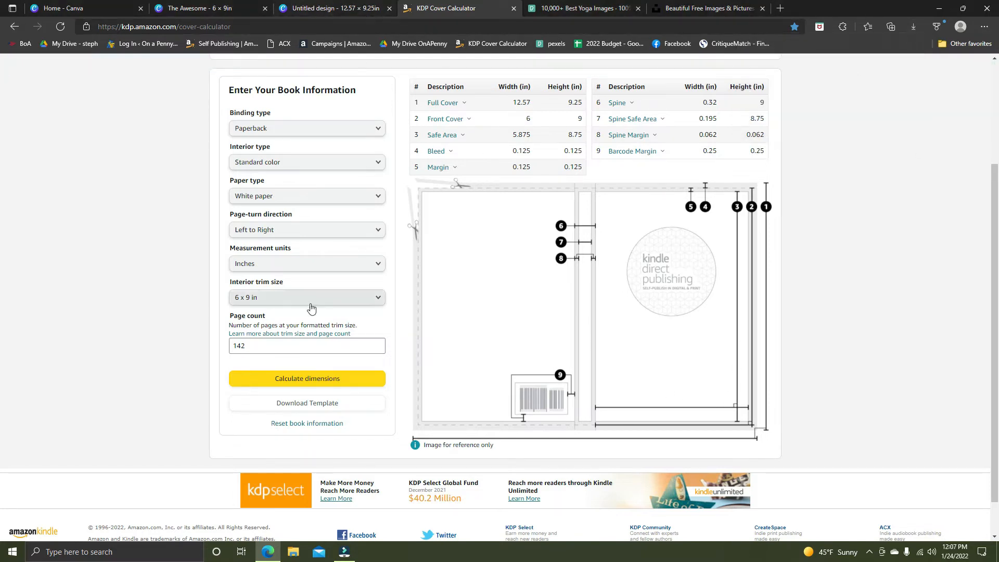
Extract the downloaded PAPERBACK_6.000x9.000_142_STANDARD_WHITE_en_US zip in the Downloads folder and close the File Explorer windows.
click(293, 551)
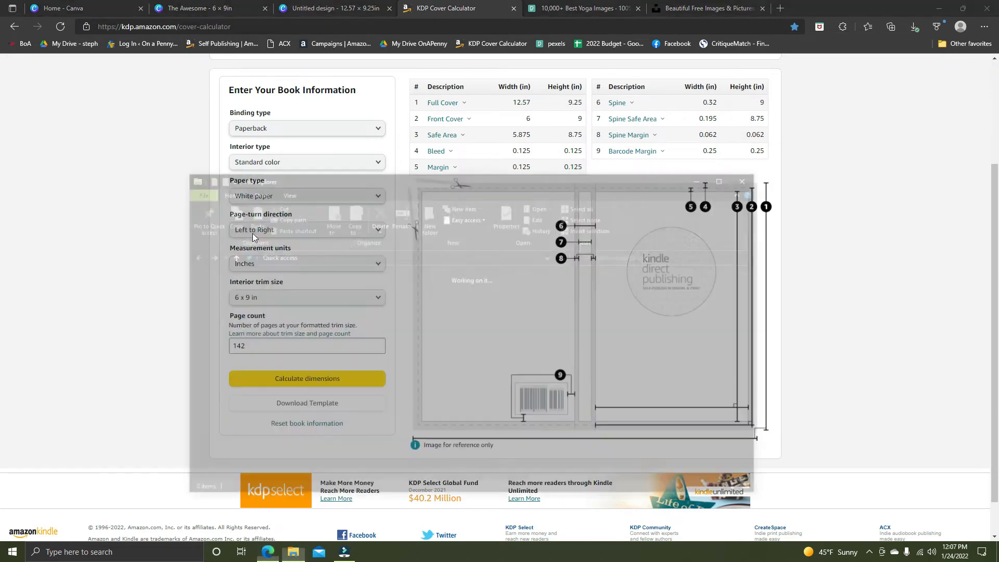
double_click(363, 299)
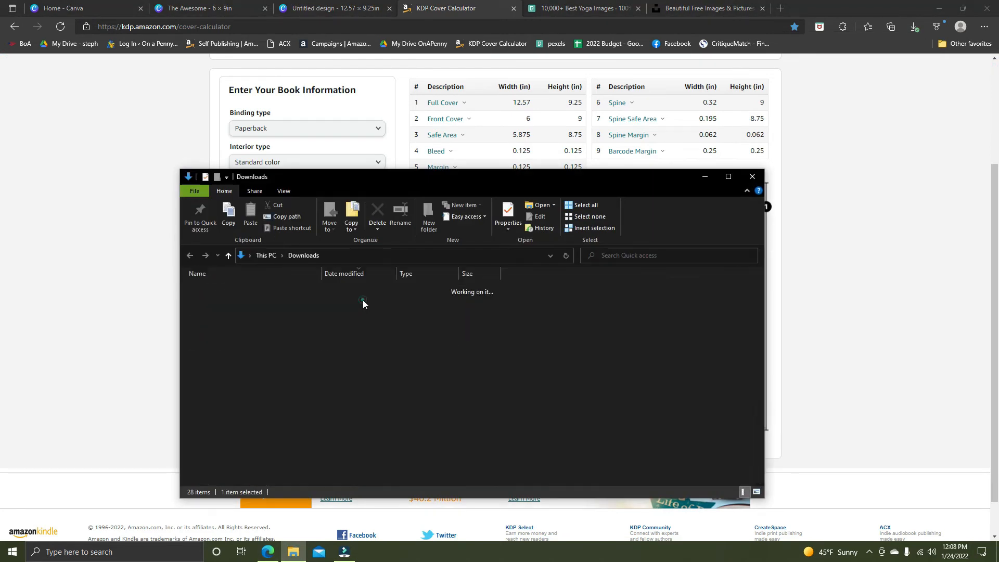
click(283, 303)
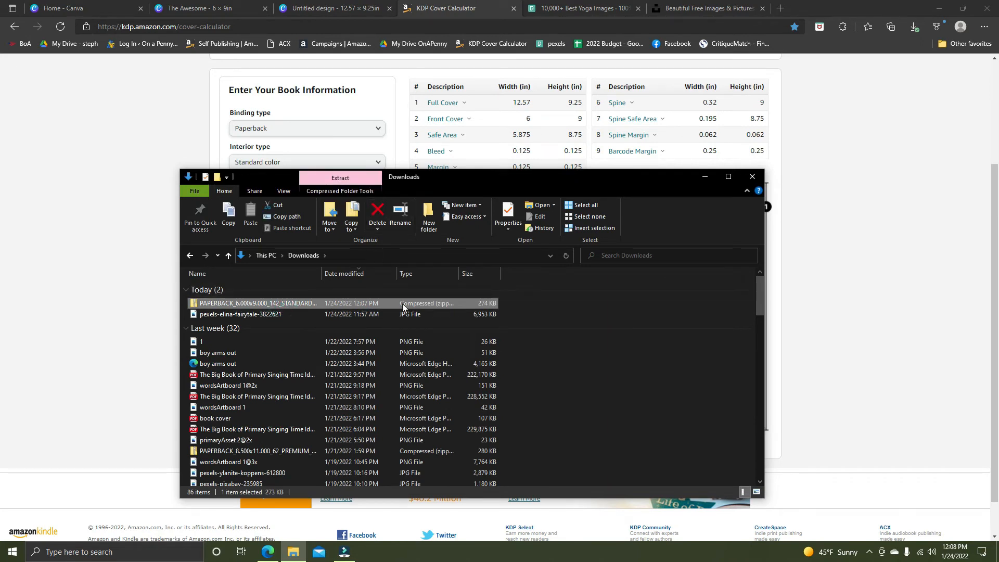
click(355, 181)
click(536, 221)
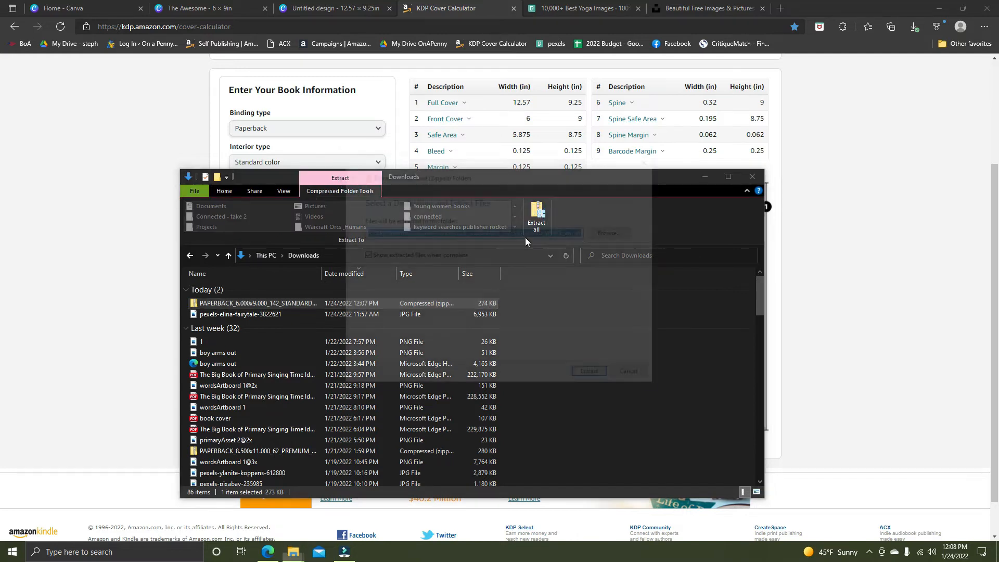
click(588, 371)
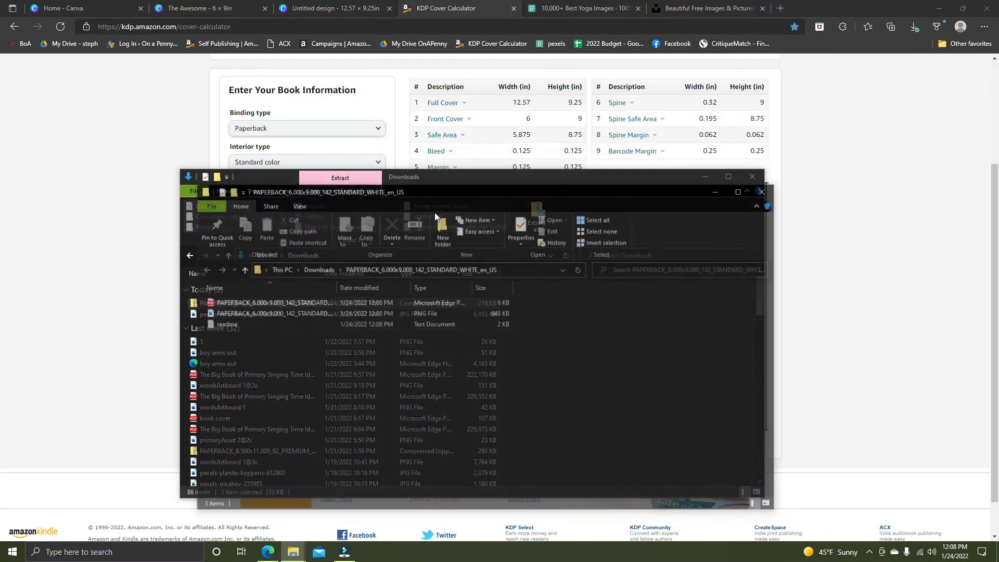
click(761, 191)
click(755, 176)
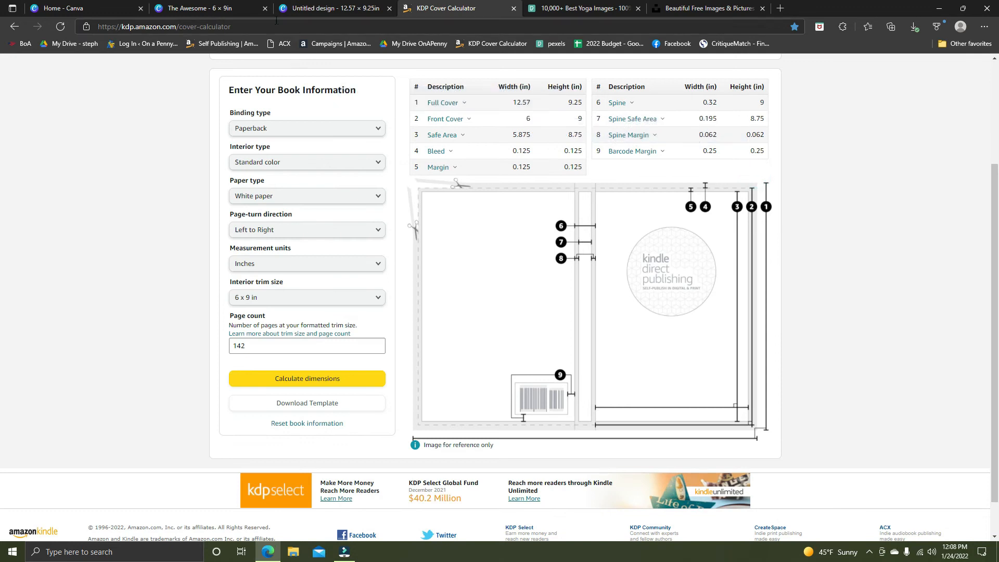
Return to the 12.57 × 9.25 in Canva design and upload the template PNG from the extracted PAPERBACK_6.000x9.000_142_STANDARD_WHITE_en_US folder.
click(348, 6)
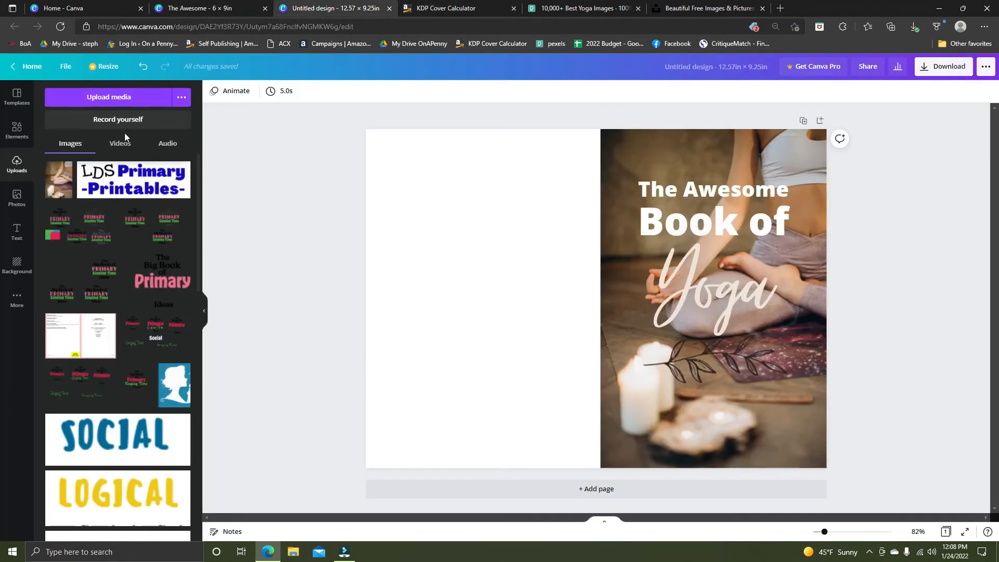
click(109, 97)
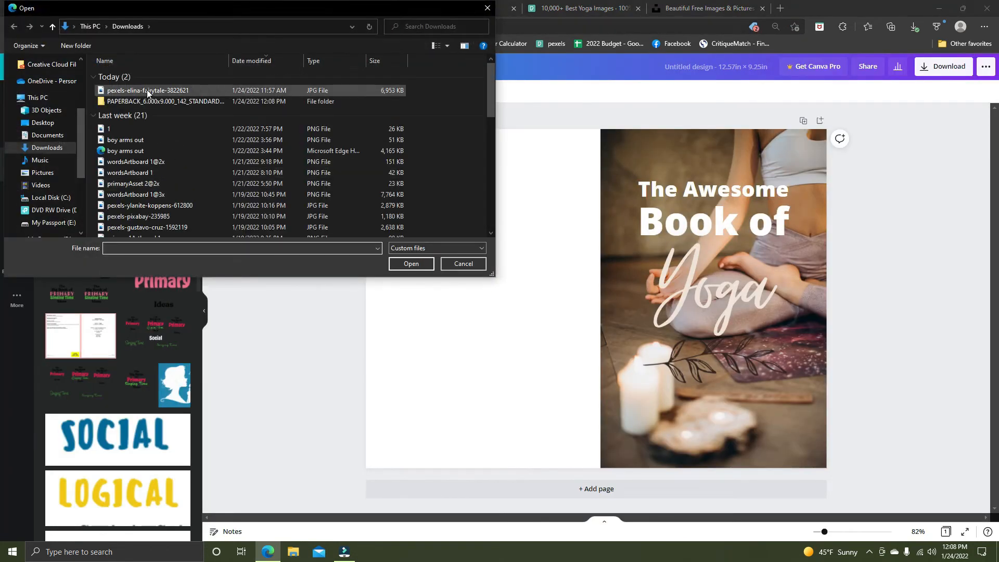
double_click(146, 100)
double_click(141, 101)
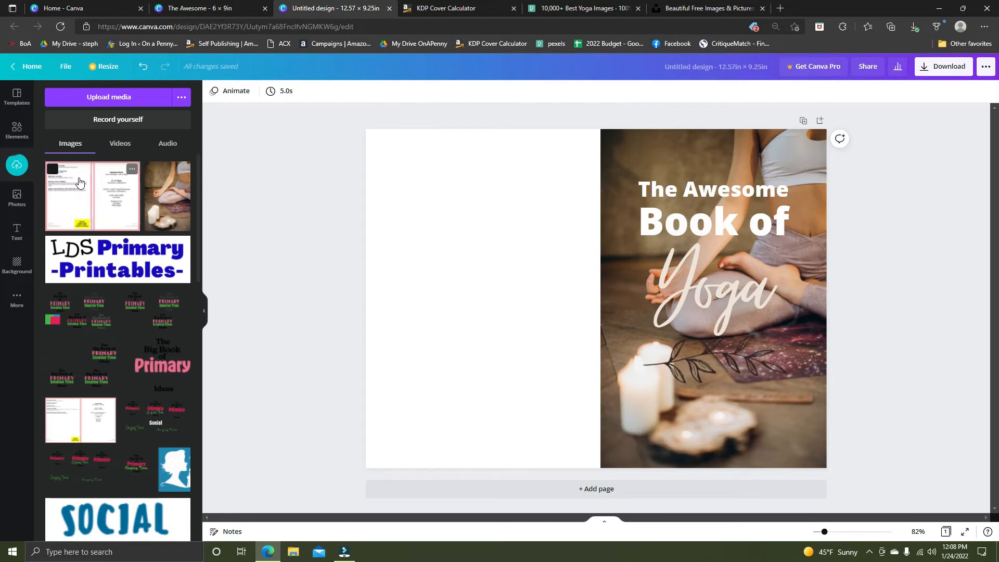
Add the uploaded KDP template image to the page and enlarge it to cover the whole 12.57 × 9.25 in canvas.
drag(96, 197, 404, 160)
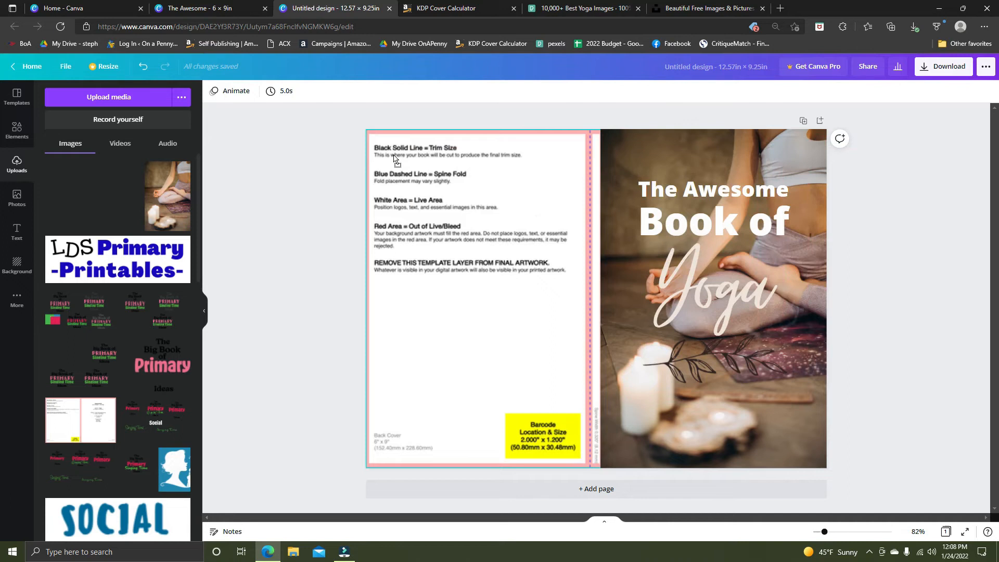
drag(403, 155, 423, 182)
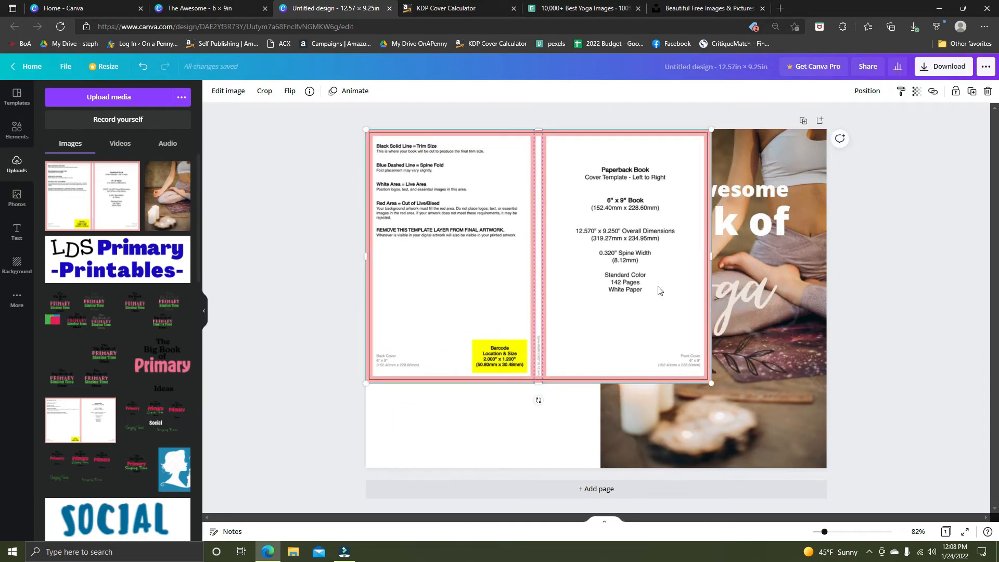
drag(711, 383, 826, 468)
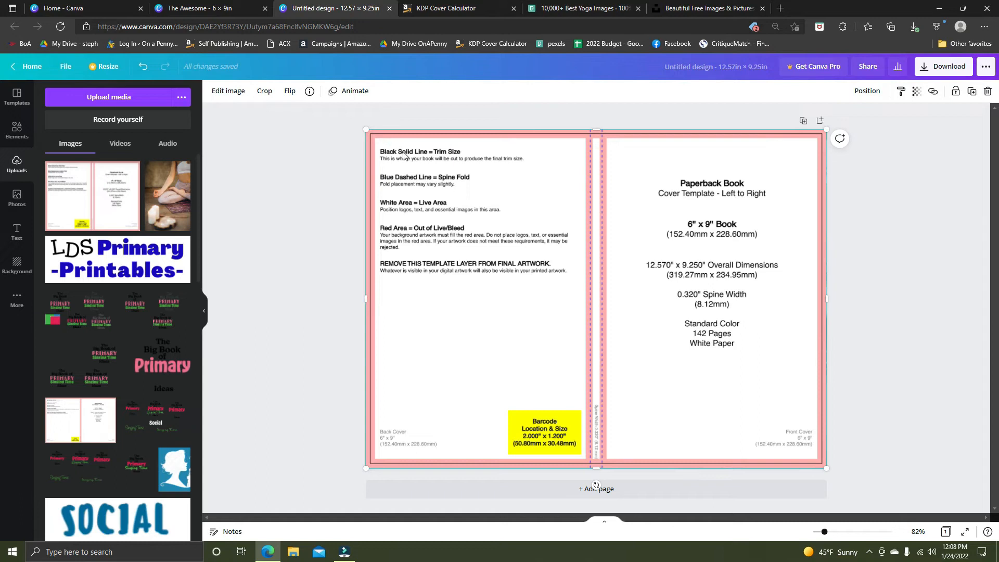
Send the KDP template image backward behind the title group and the yoga photo.
click(455, 130)
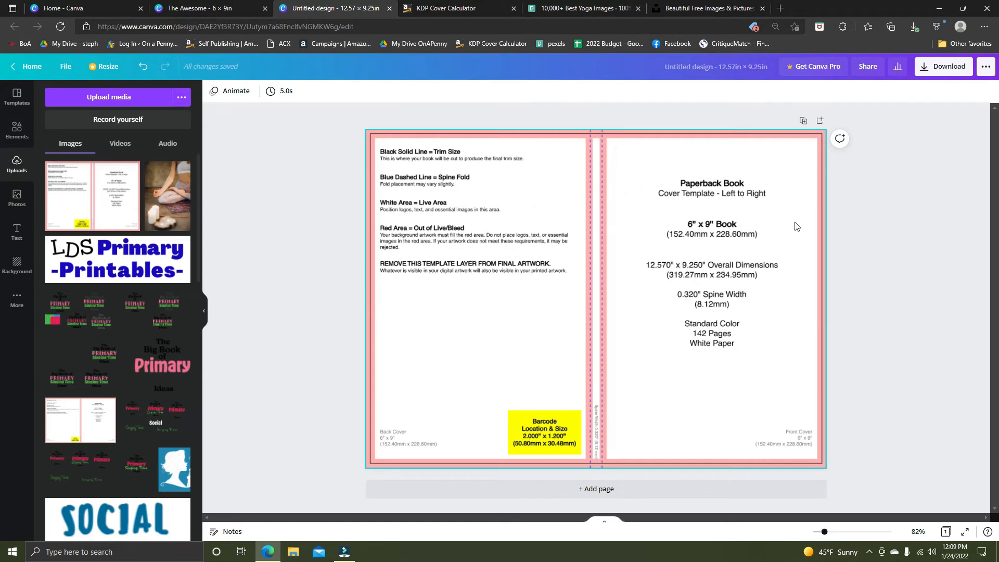
click(561, 258)
click(866, 90)
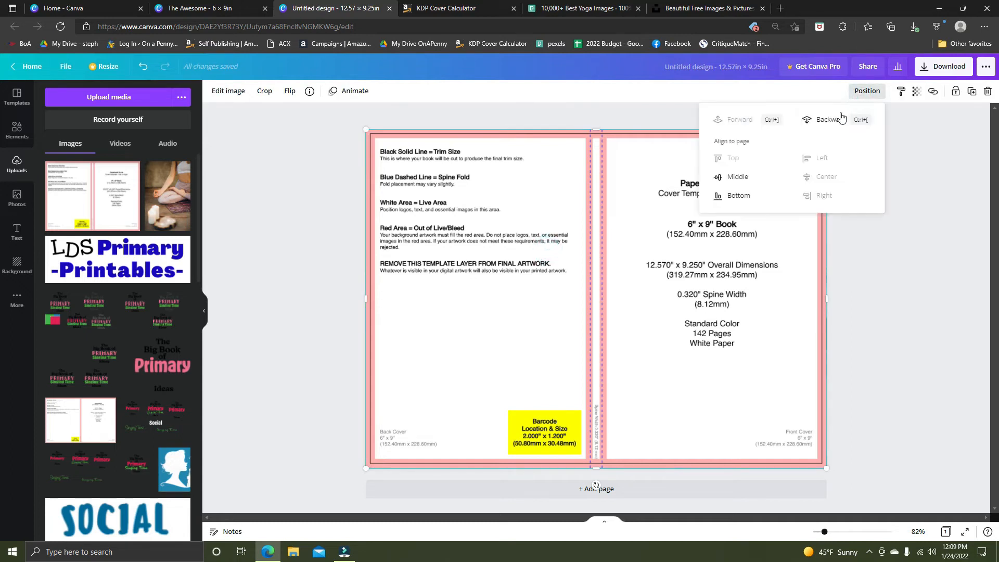
click(835, 117)
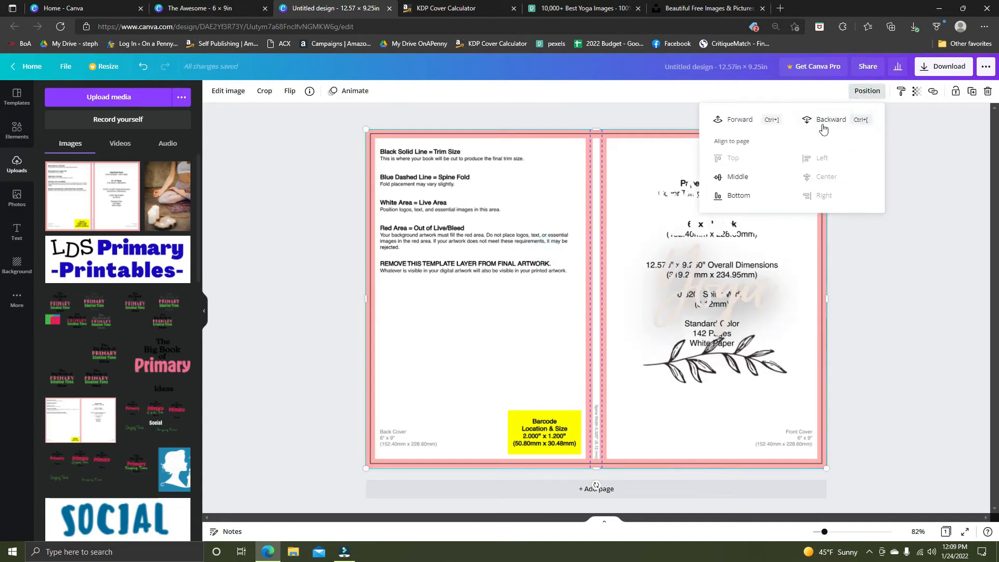
click(818, 120)
click(920, 407)
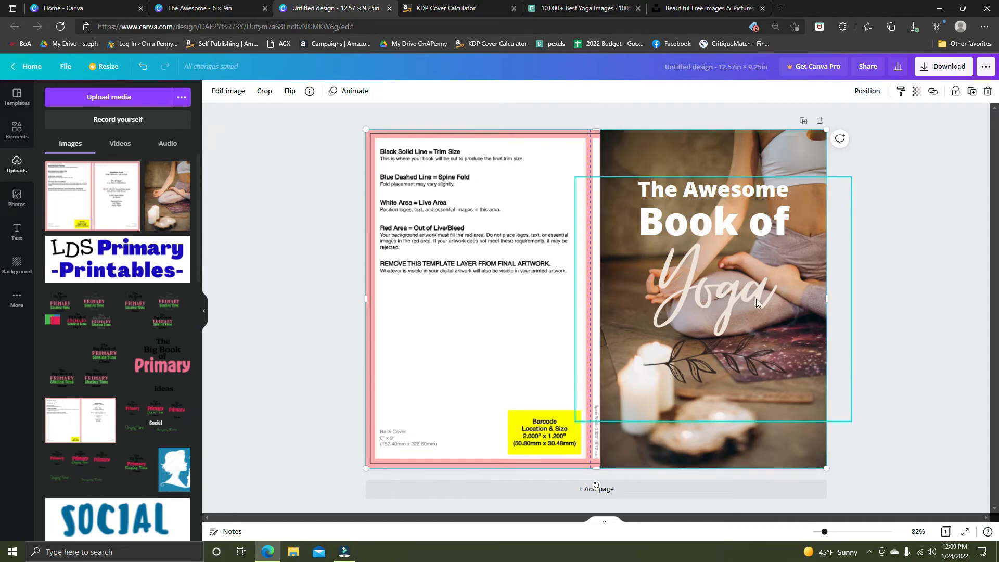
Move the KDP template down so only its upper strip overlaps the page's lower edge, and bring it in front of the yoga photo.
click(522, 201)
drag(523, 201, 526, 502)
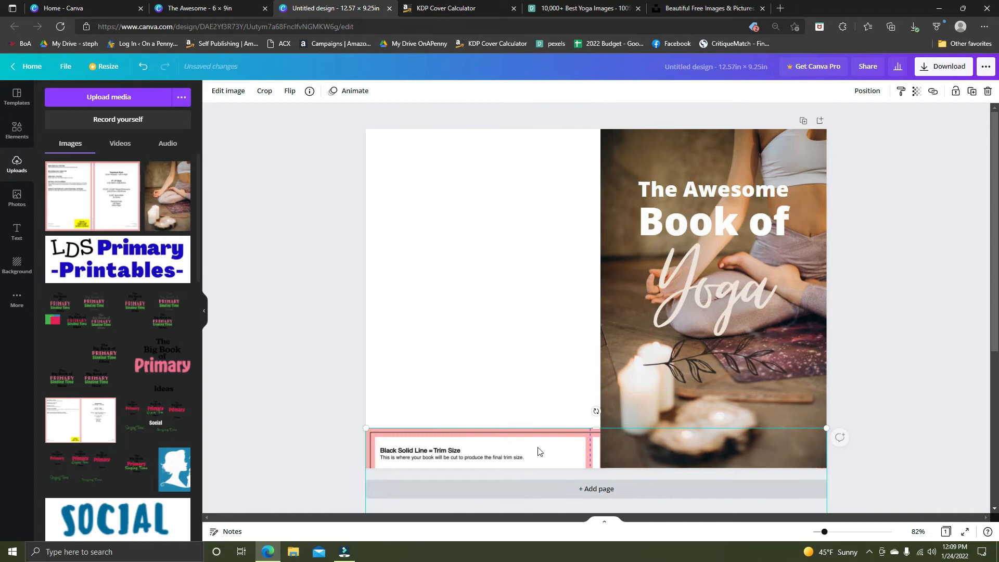
click(866, 90)
click(744, 123)
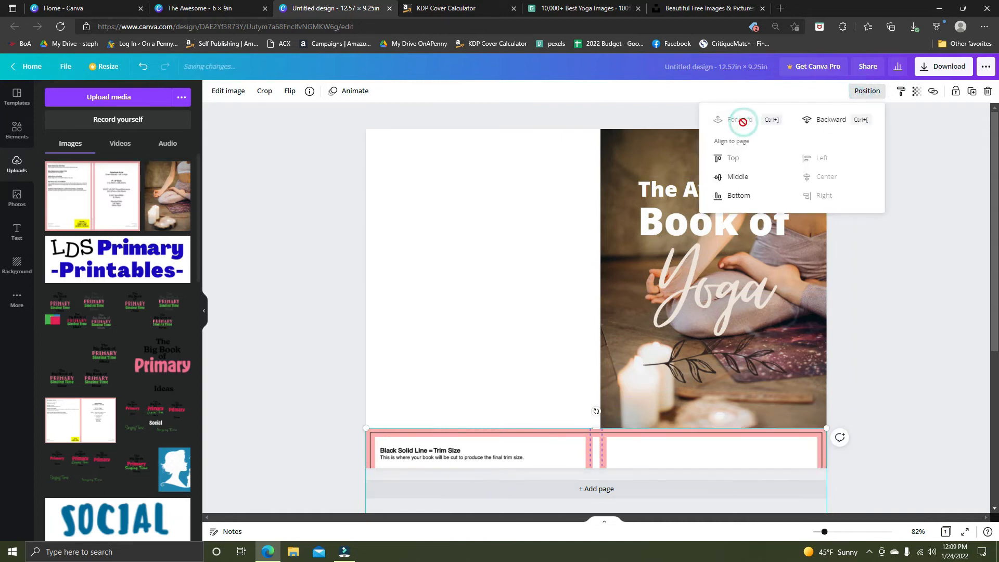
Try to reposition the yoga photo over the back cover area, and undo the last move.
click(16, 127)
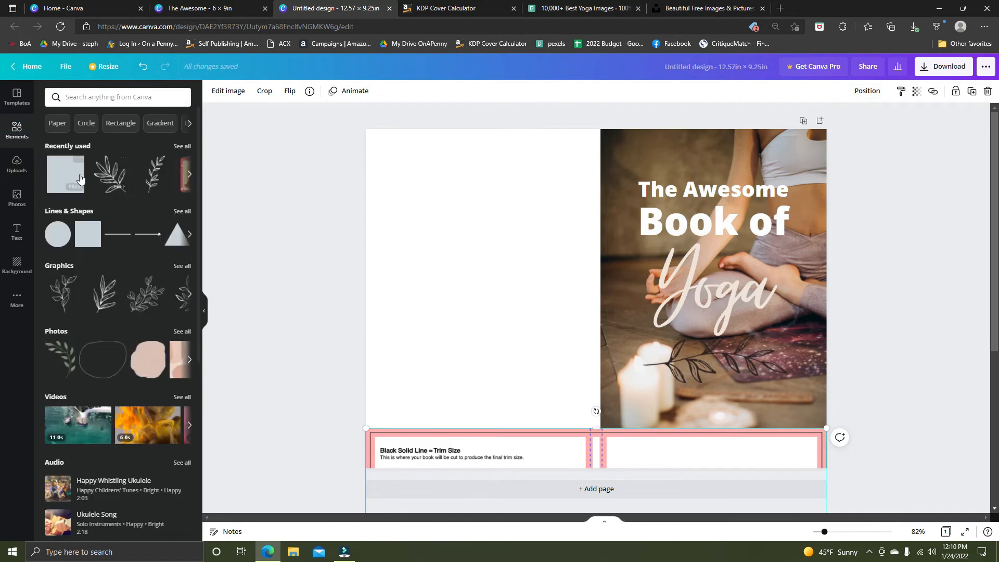
drag(653, 149, 259, 155)
drag(384, 167, 610, 221)
click(679, 191)
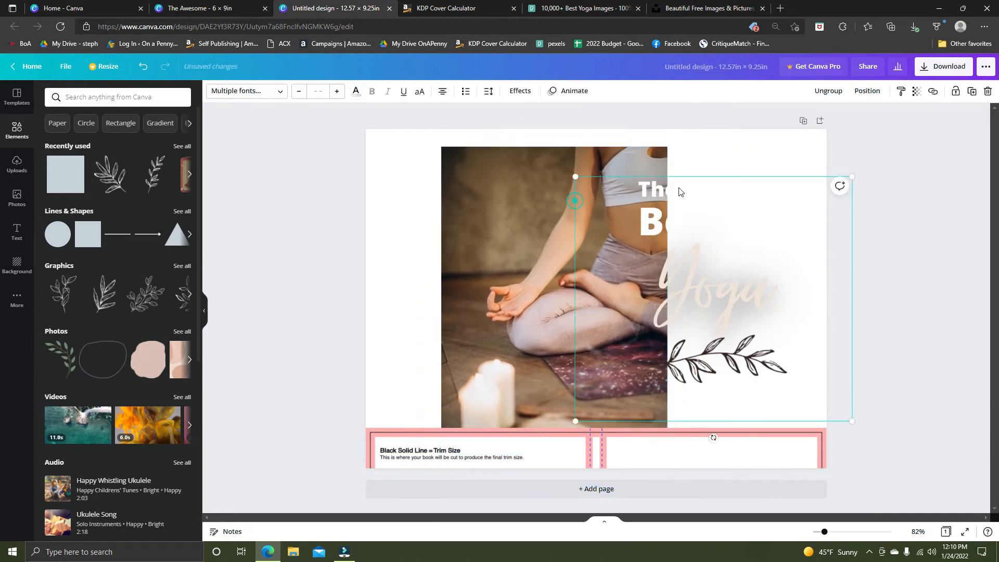
drag(514, 190, 673, 171)
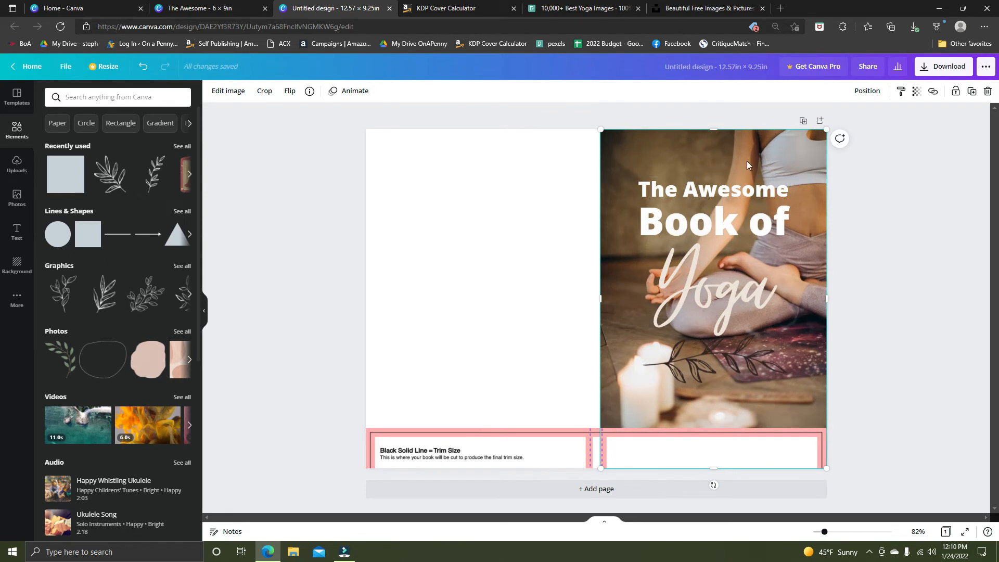
drag(663, 136, 390, 127)
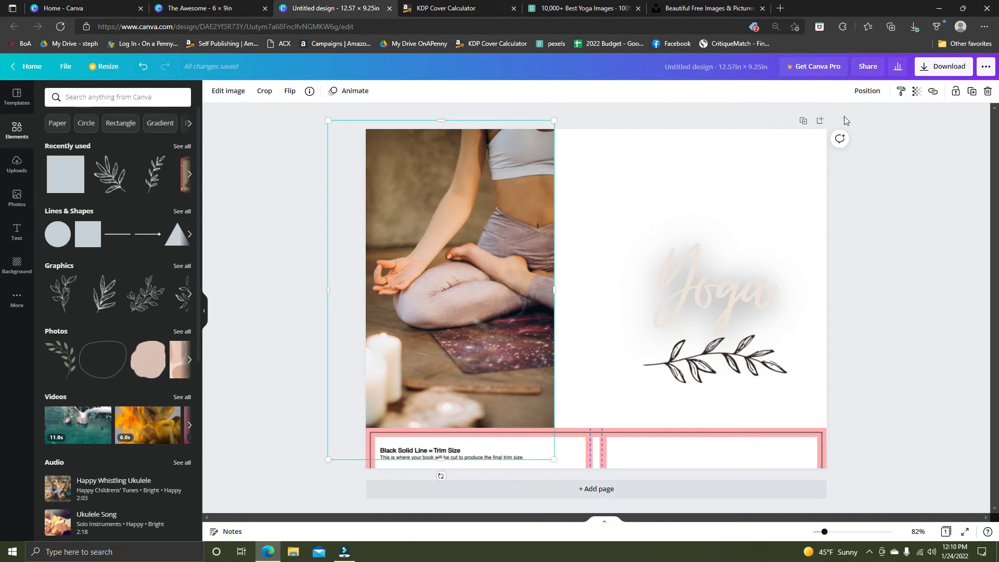
key(ctrl+z)
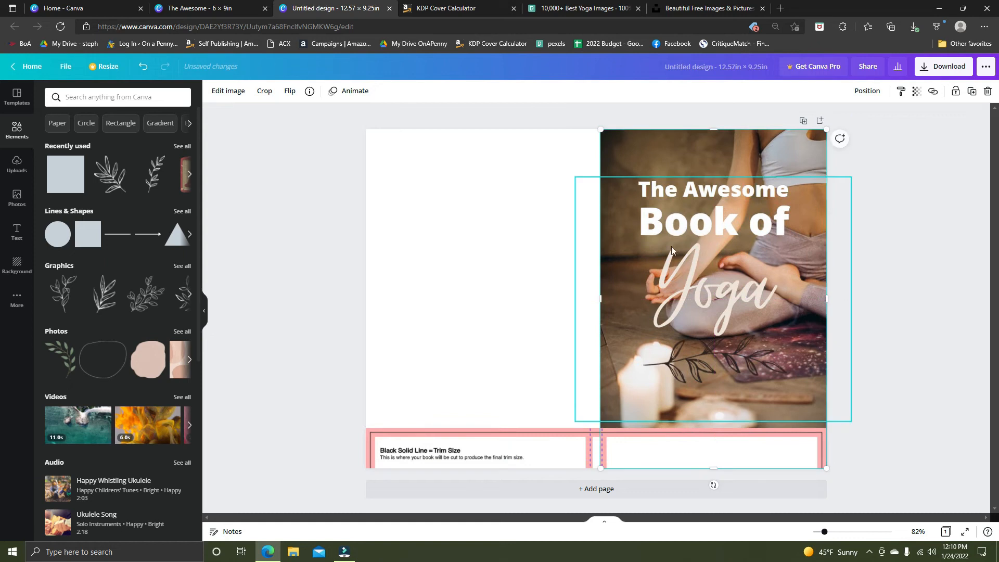
Widen the yoga photo across the full front, spine and back cover, and nudge the template strip and title group slightly down.
drag(600, 298, 365, 288)
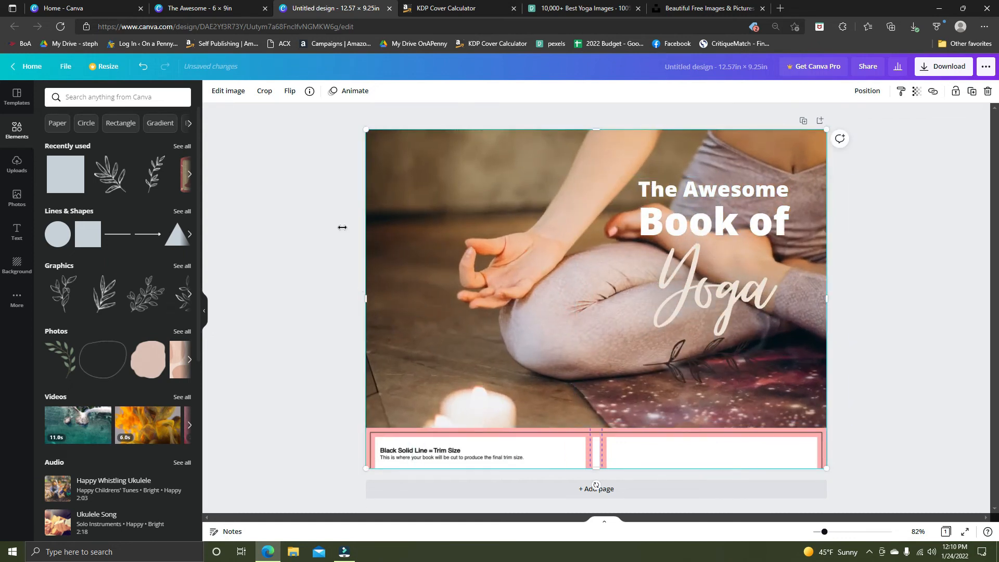
mouse_move(557, 458)
mouse_down()
mouse_move(767, 308)
mouse_move(599, 523)
mouse_move(584, 471)
mouse_move(560, 463)
mouse_up()
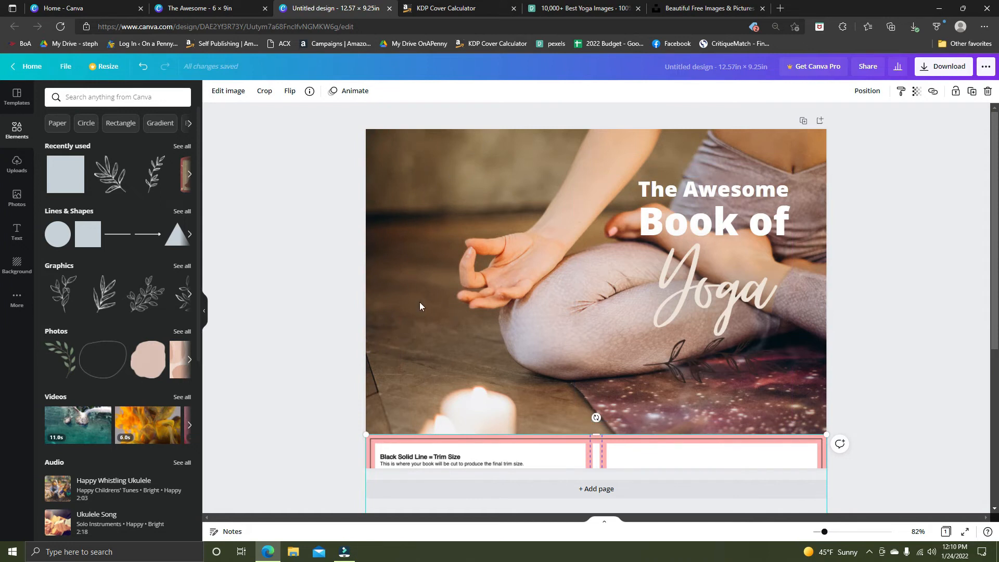
drag(719, 210, 669, 232)
click(815, 193)
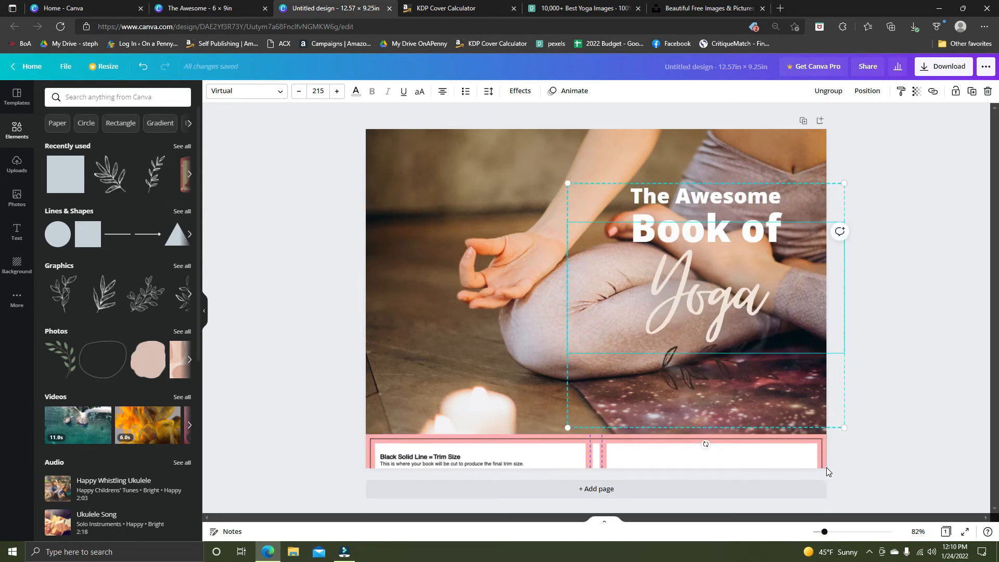
Add a square shape and place it over the front cover part of the template strip.
drag(85, 173, 546, 271)
drag(561, 307, 640, 466)
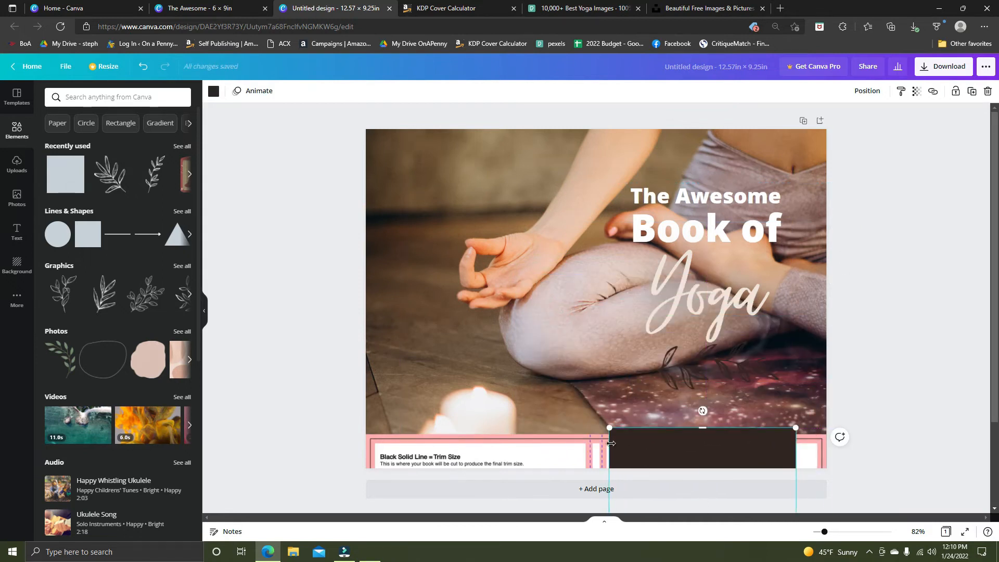
Align and resize the dark square so it spans the width of the template's front cover live area.
key(super+plus)
click(913, 430)
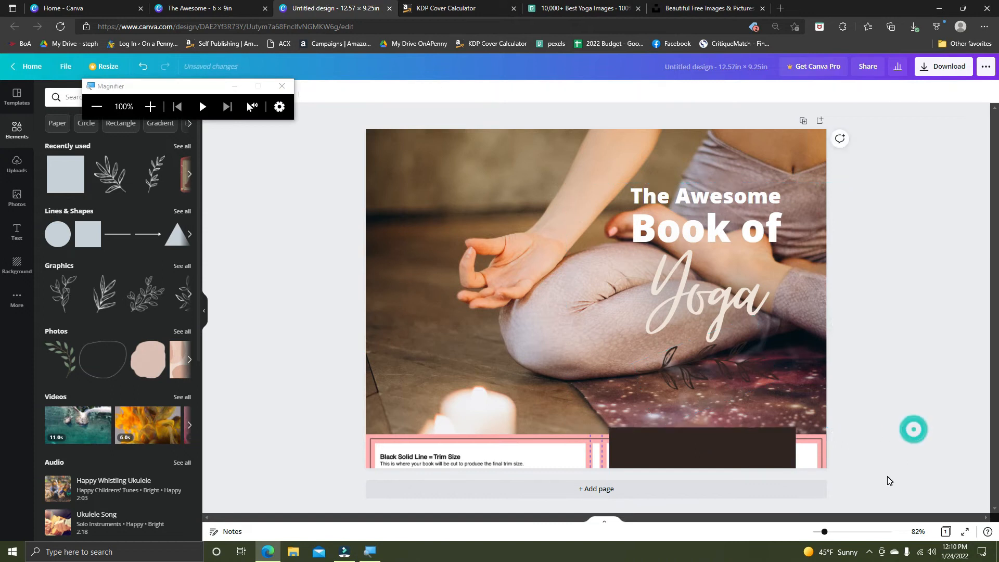
key(super)
key(Escape)
key(ctrl+plus)
key(ctrl+plus)
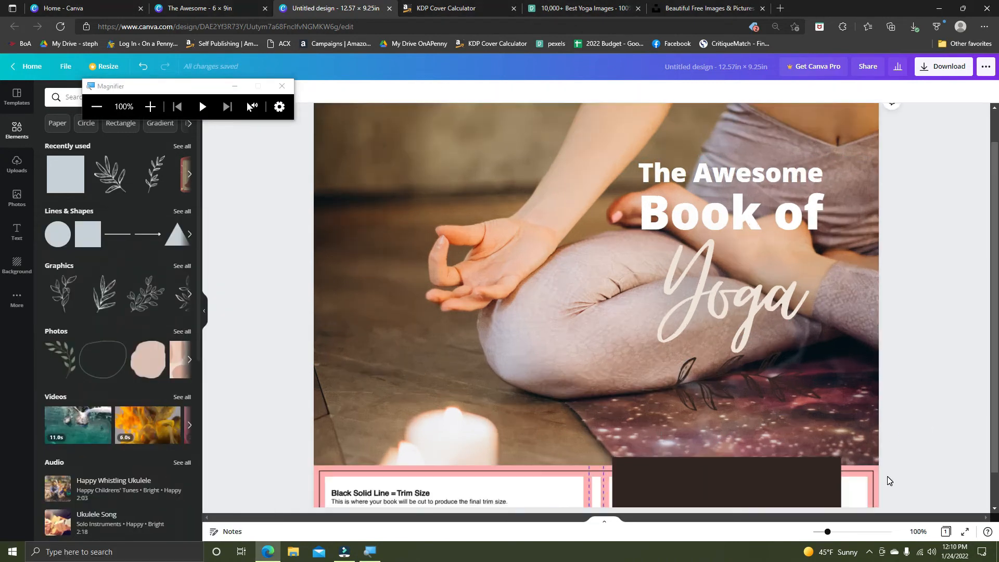
scroll(887, 479, down, 3)
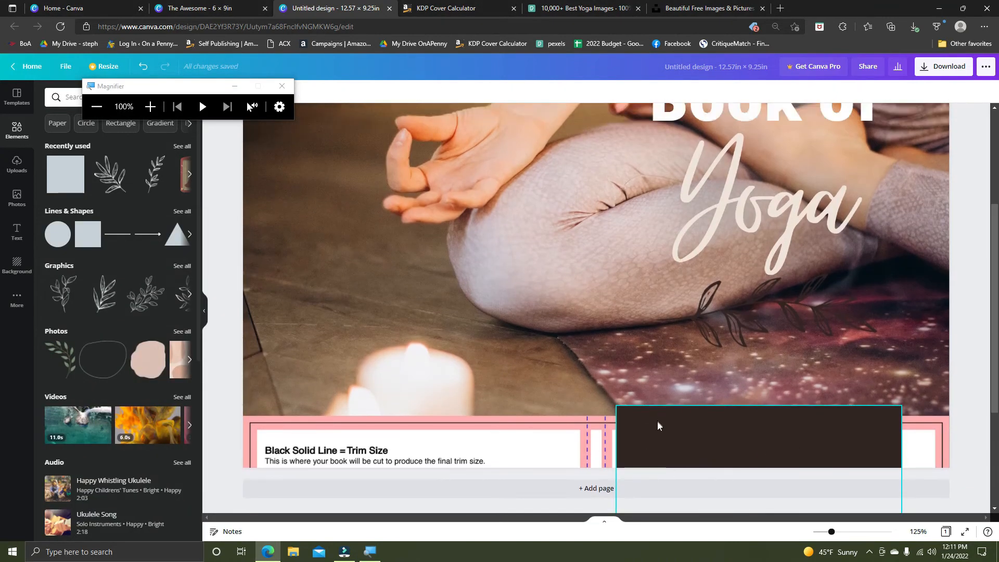
click(660, 444)
drag(660, 443, 655, 456)
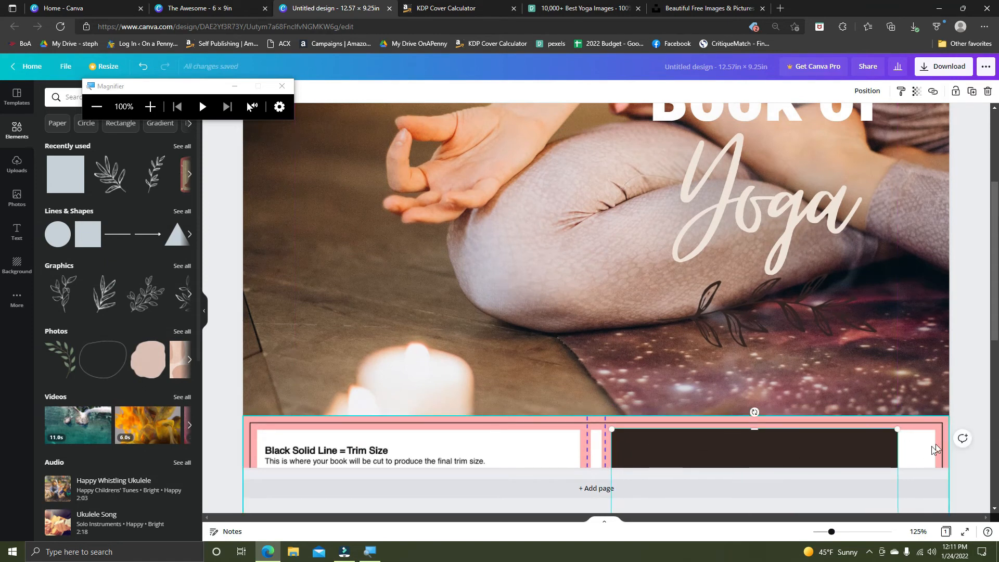
drag(899, 431, 941, 399)
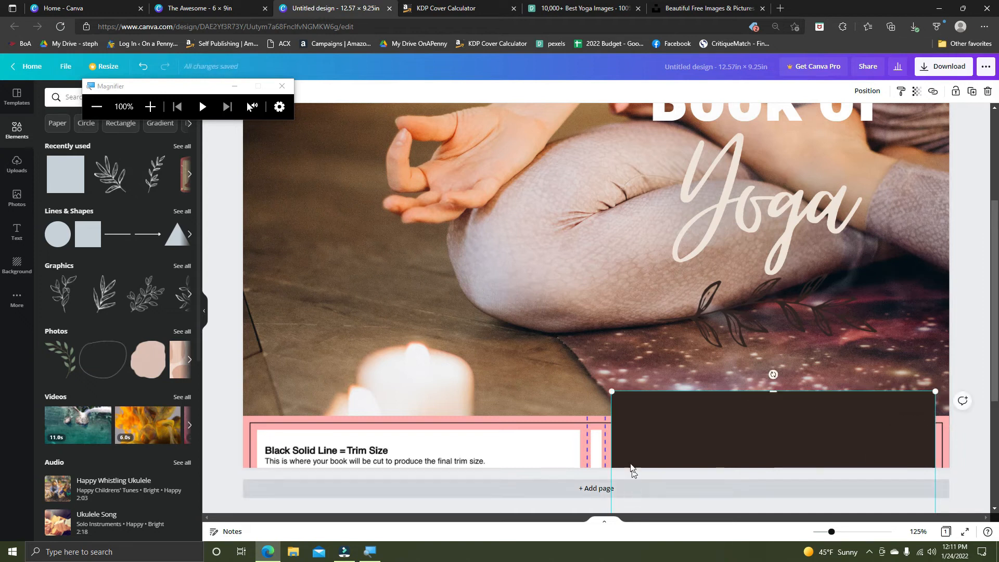
drag(774, 390, 775, 413)
Center the title group horizontally over the dark guide square and lower it slightly on the front cover.
scroll(790, 437, up, 1)
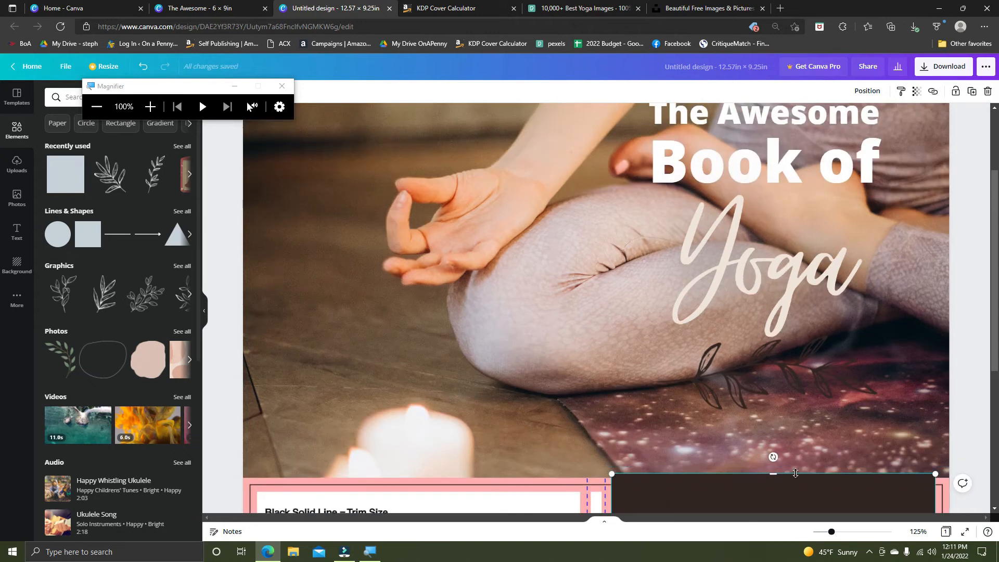
scroll(790, 437, up, 1)
scroll(780, 470, down, 1)
scroll(780, 470, down, 3)
drag(718, 247, 724, 246)
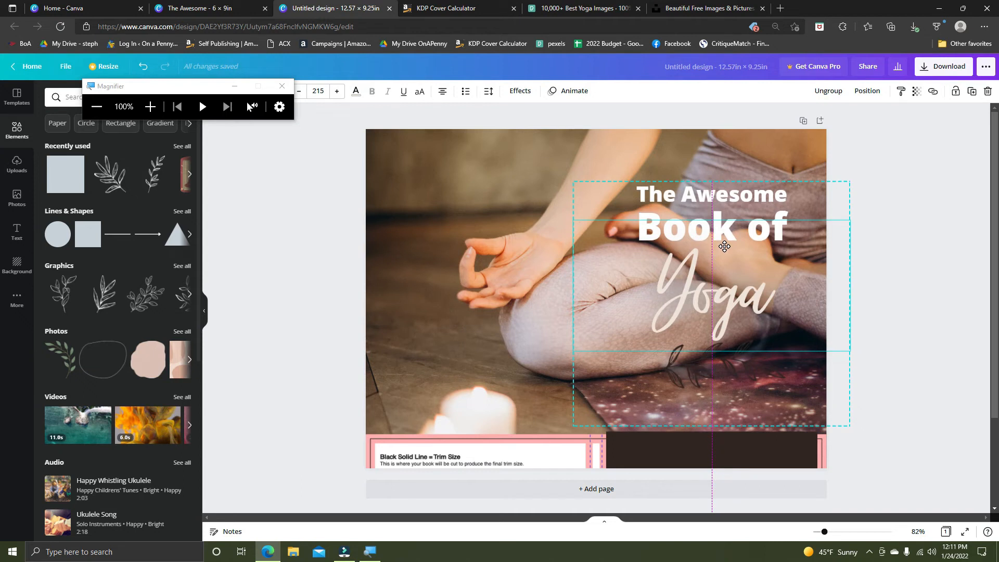
drag(725, 246, 724, 250)
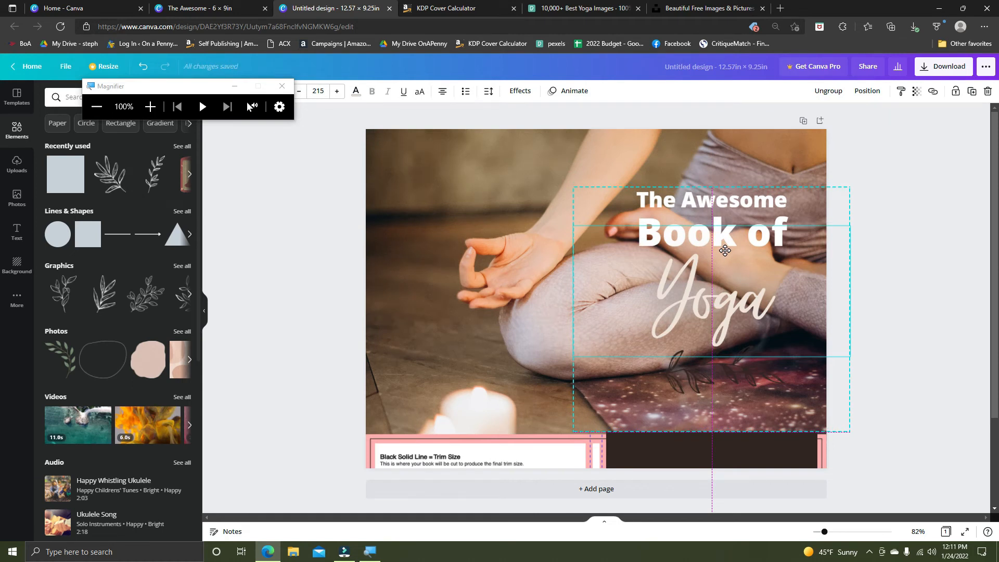
drag(725, 251, 725, 250)
click(901, 281)
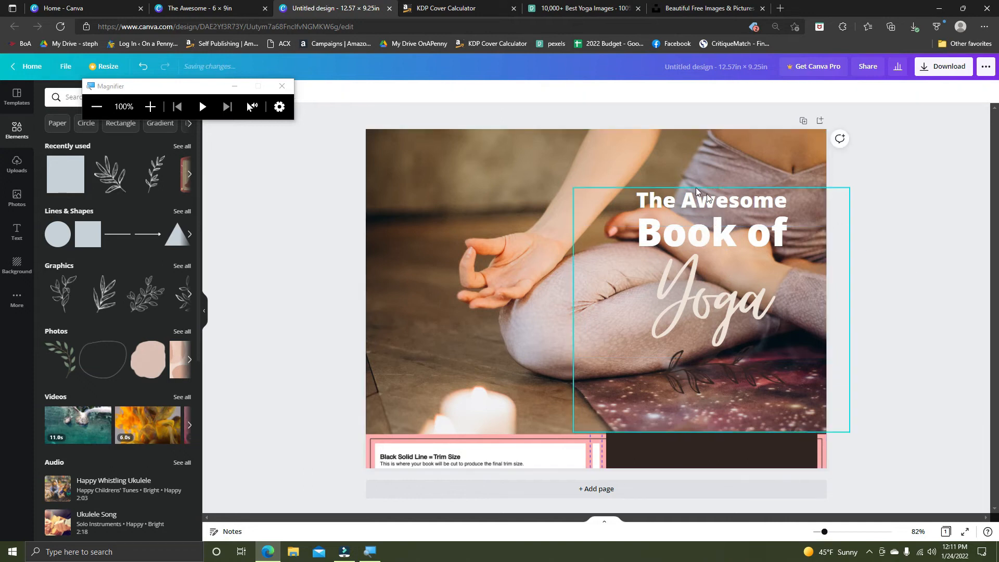
Ungroup the title elements, duplicate the "The Awesome" text and place the copy on the back cover.
click(766, 241)
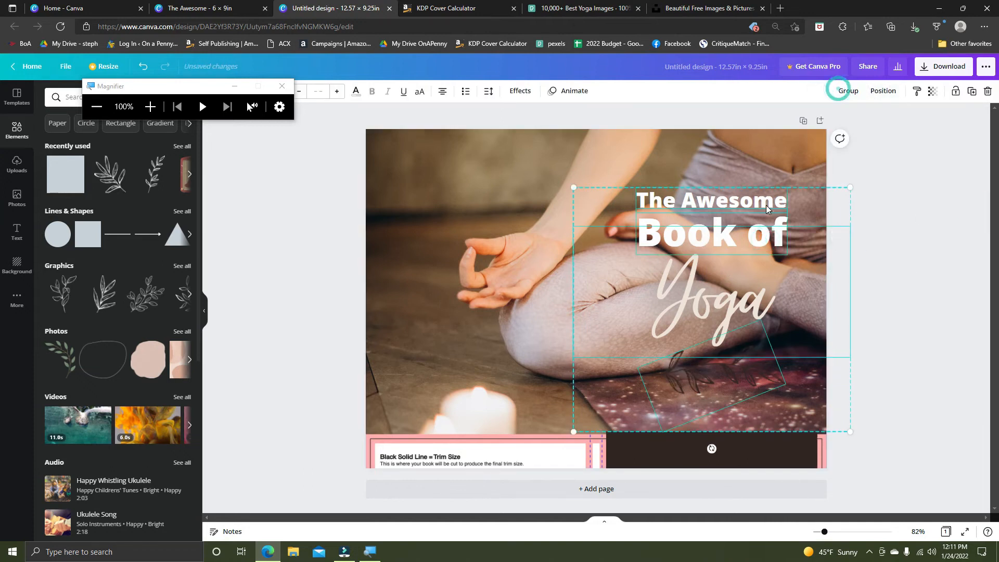
click(906, 232)
click(729, 201)
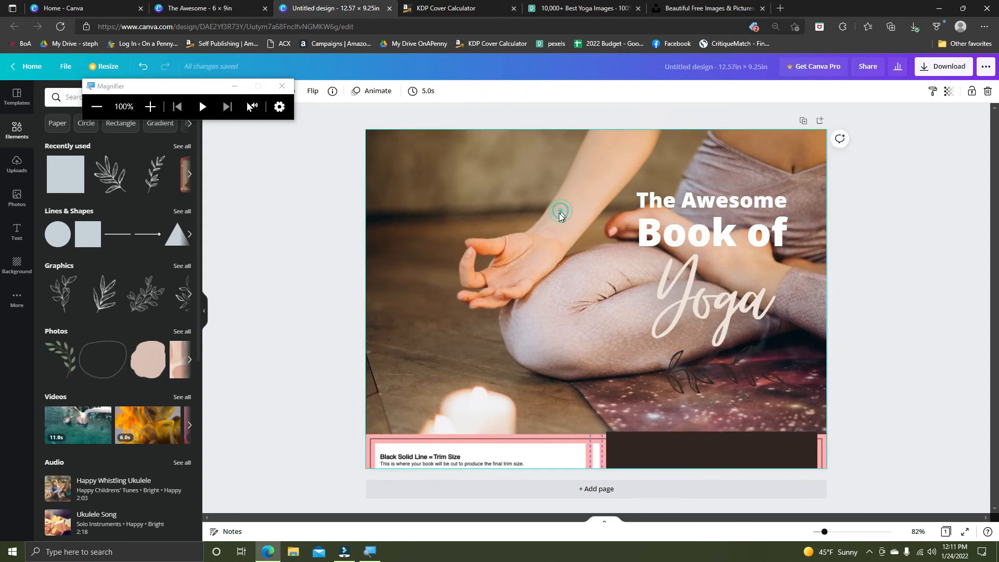
key(ctrl+d)
drag(661, 210, 438, 217)
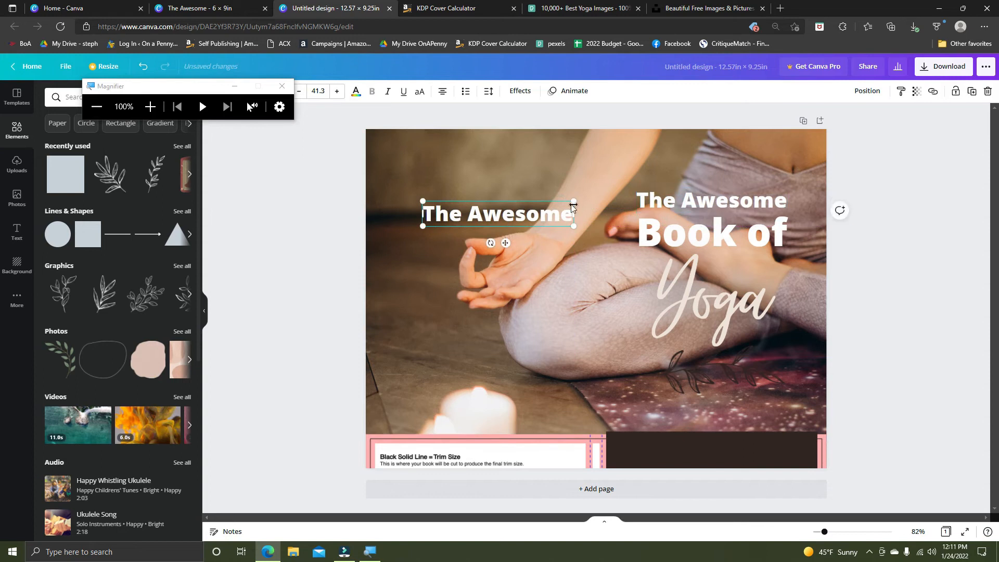
Extend the copied text to read "The Awesome Book of".
double_click(563, 216)
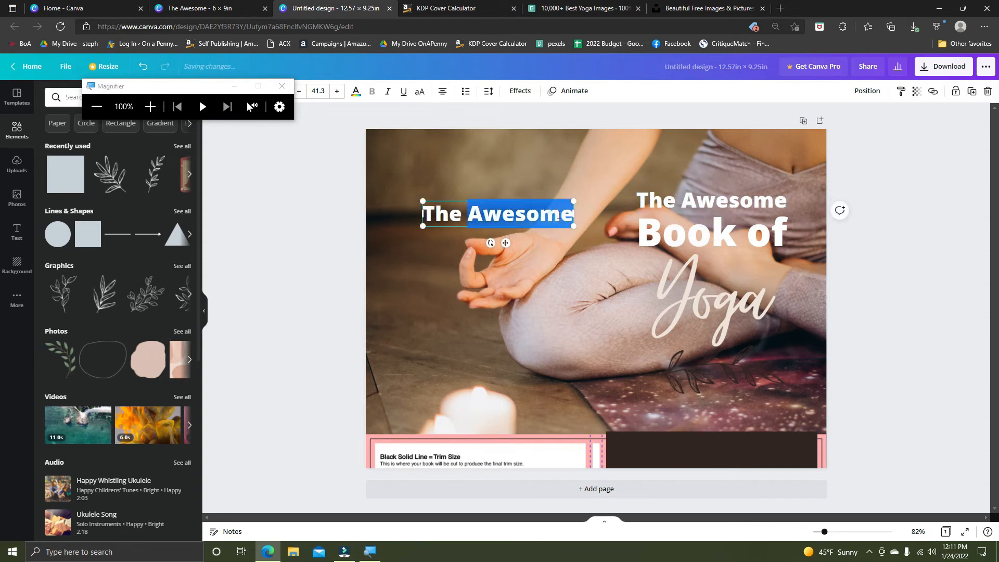
text(Awesome)
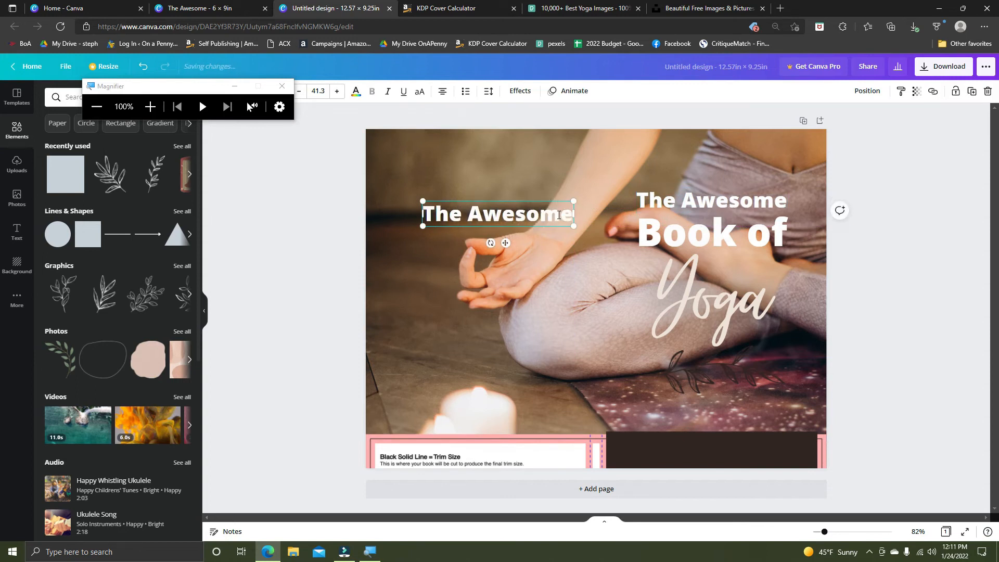
key(Return)
text(Book of)
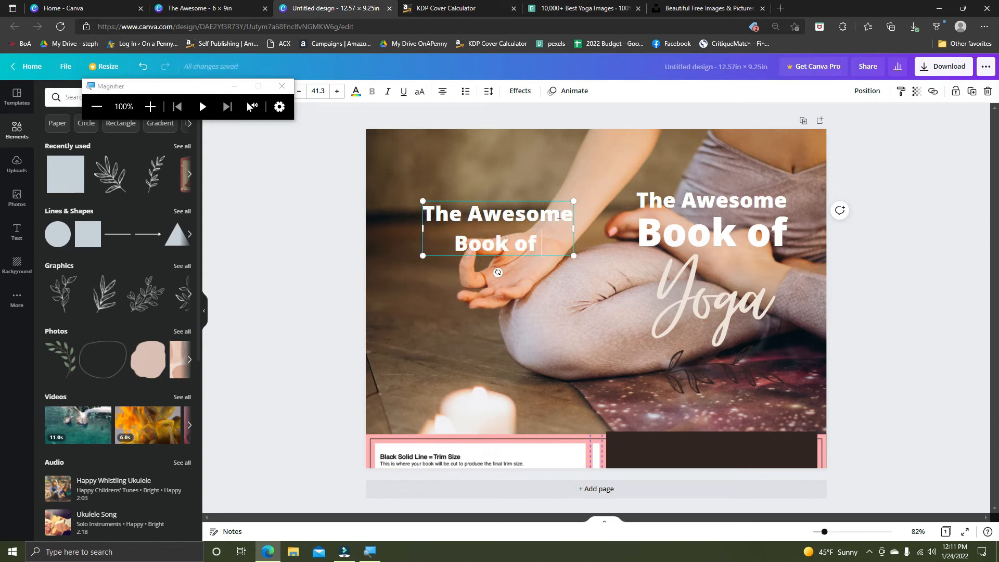
key(BackSpace)
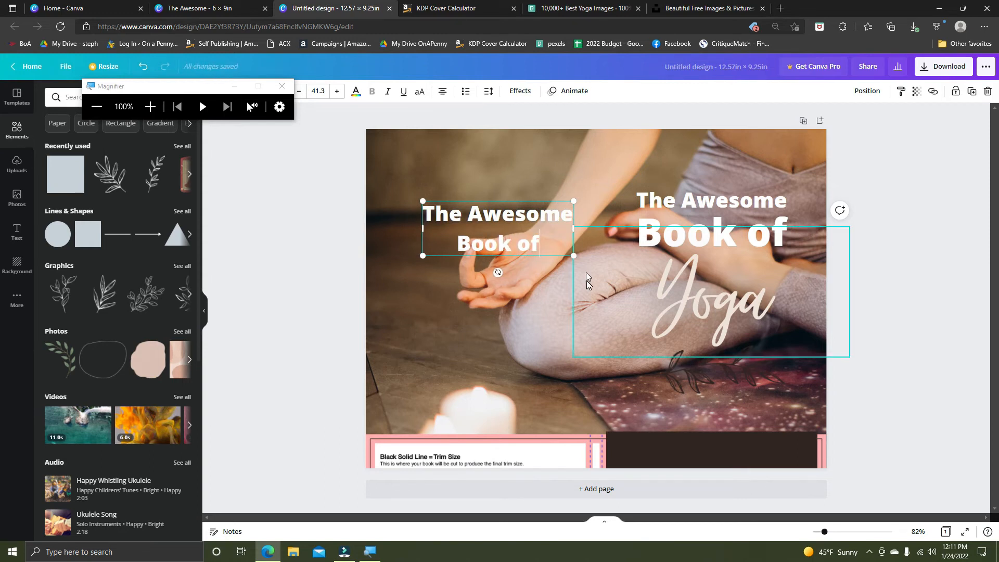
Put "The Awesome Book of" on a single line, shrink it to size 19.9, rotate it vertically and center it on the spine.
click(552, 227)
drag(573, 257, 560, 213)
drag(483, 229, 594, 214)
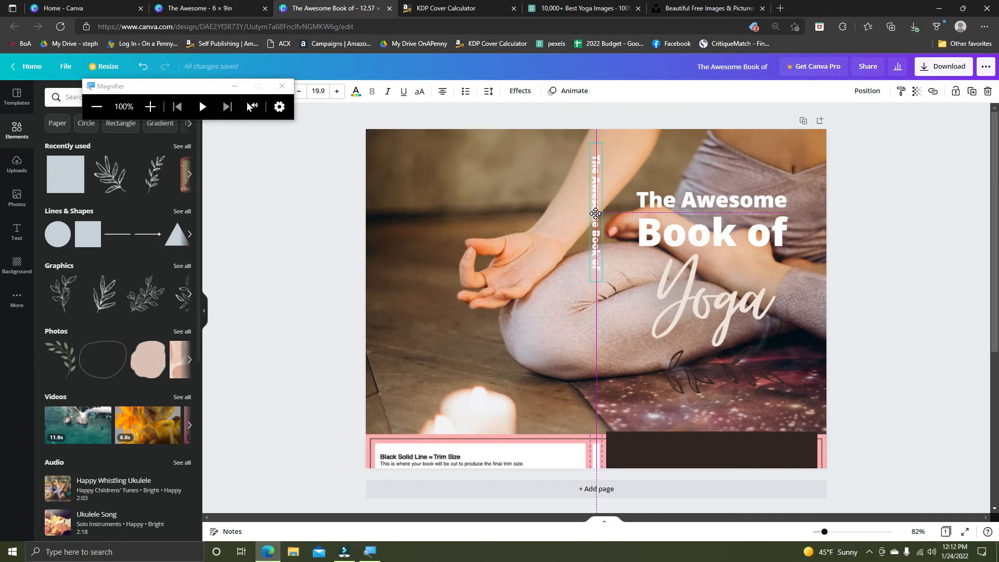
drag(595, 213, 595, 213)
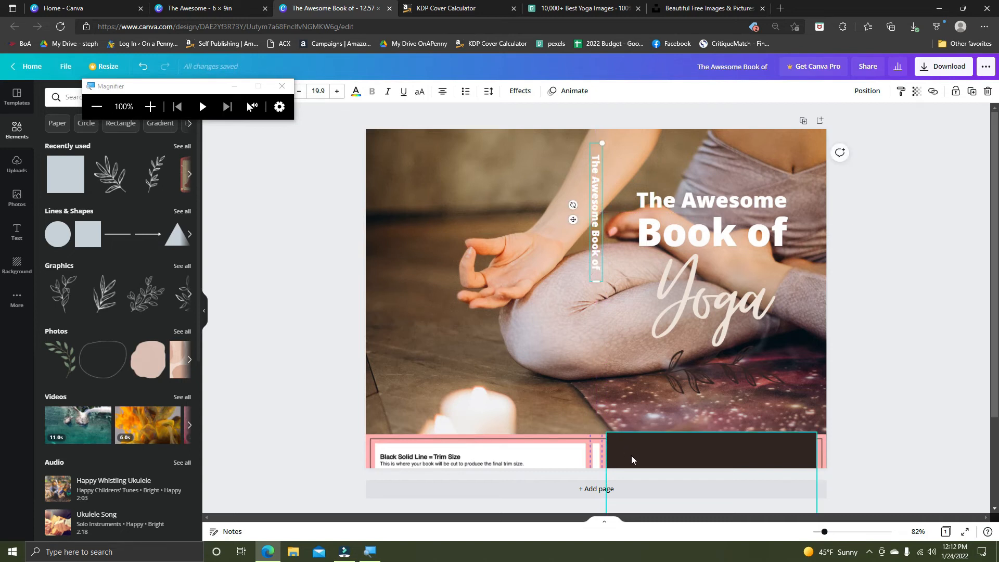
Duplicate the "Yoga" text, shrink the copy to size 28.3 and place it vertically on the spine below "The Awesome Book of".
click(736, 303)
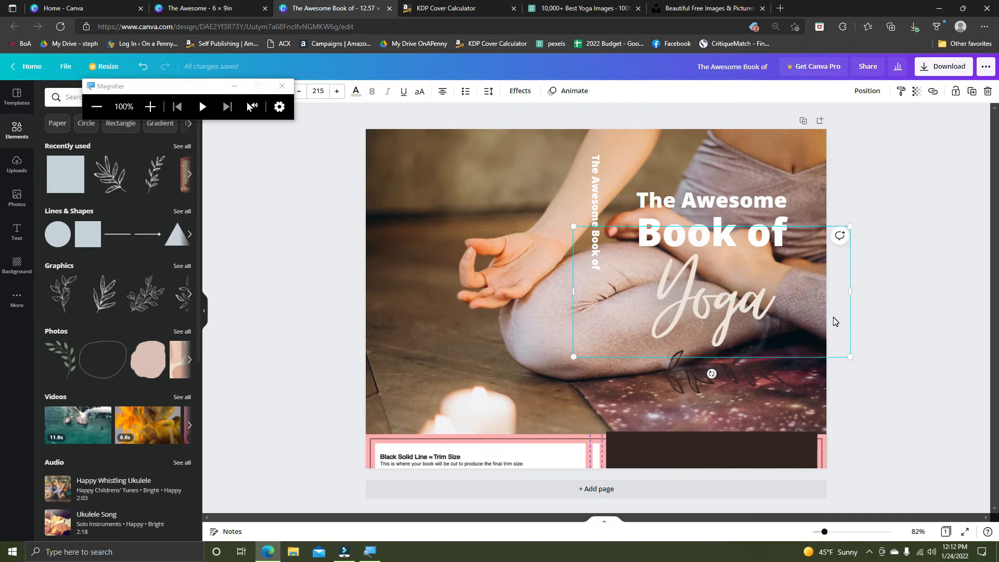
key(ctrl+d)
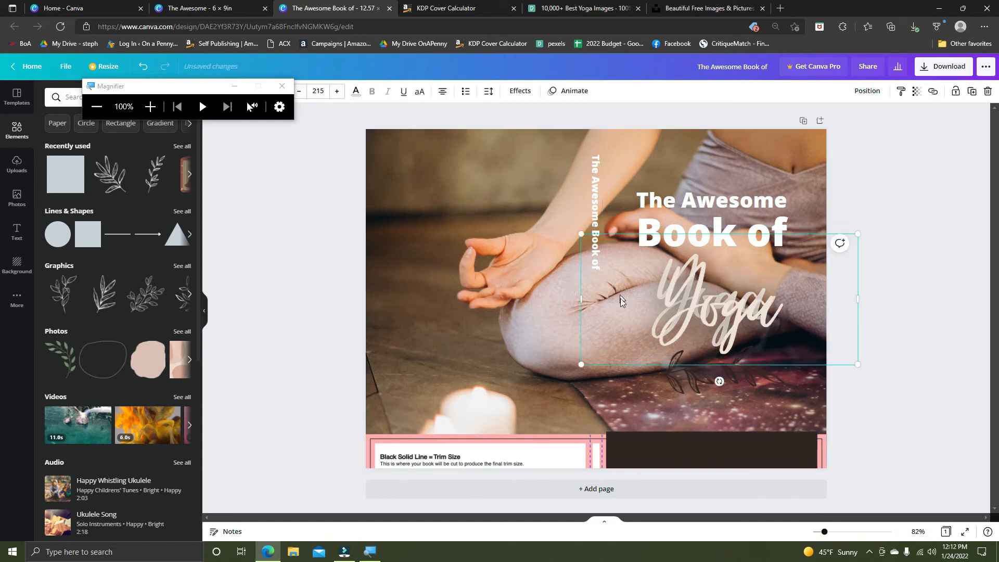
drag(671, 318, 439, 284)
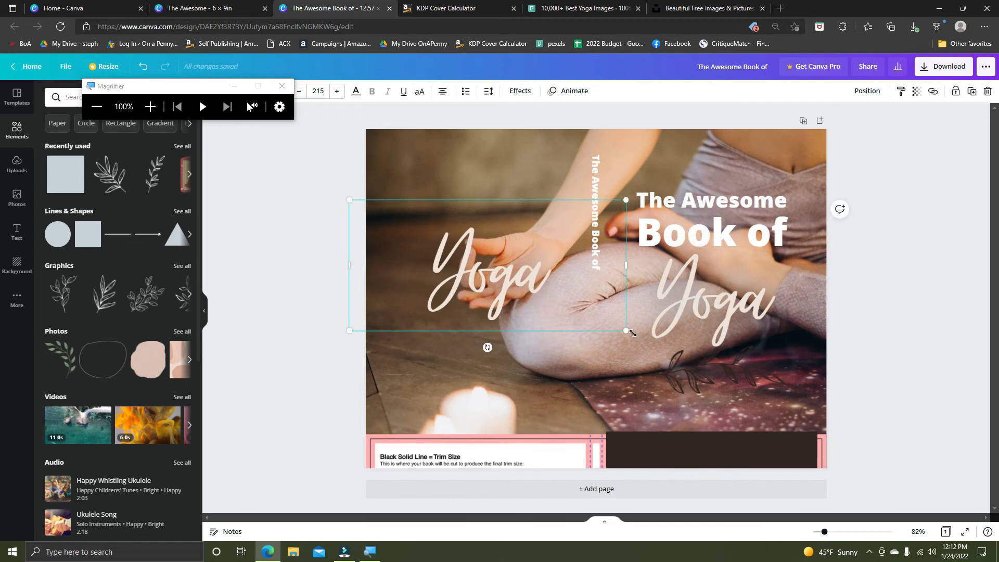
drag(620, 324, 591, 291)
click(534, 268)
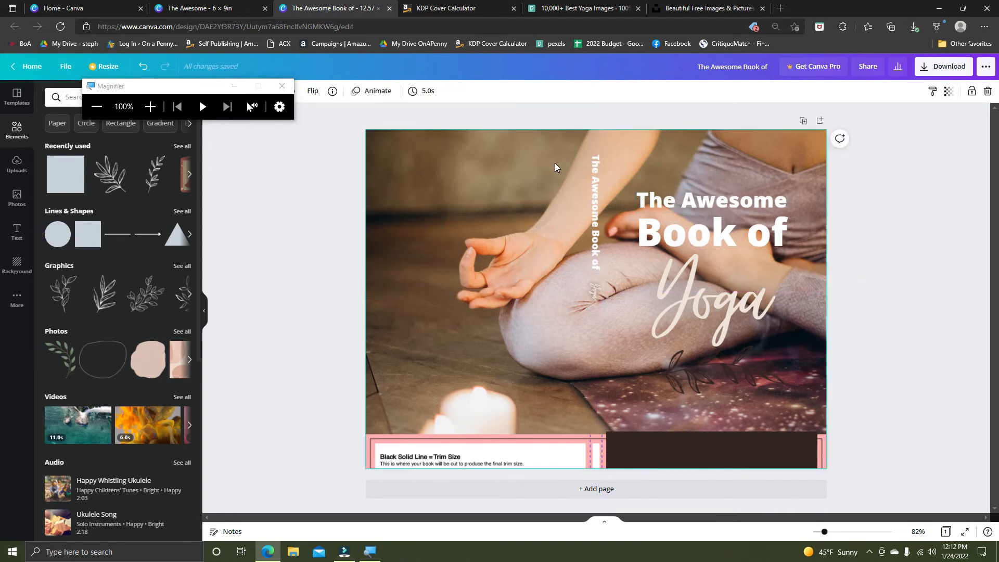
Try to back the spine text with a square shape, colored dark brown and narrowed to a strip.
drag(88, 158, 588, 159)
drag(763, 234, 593, 308)
click(566, 423)
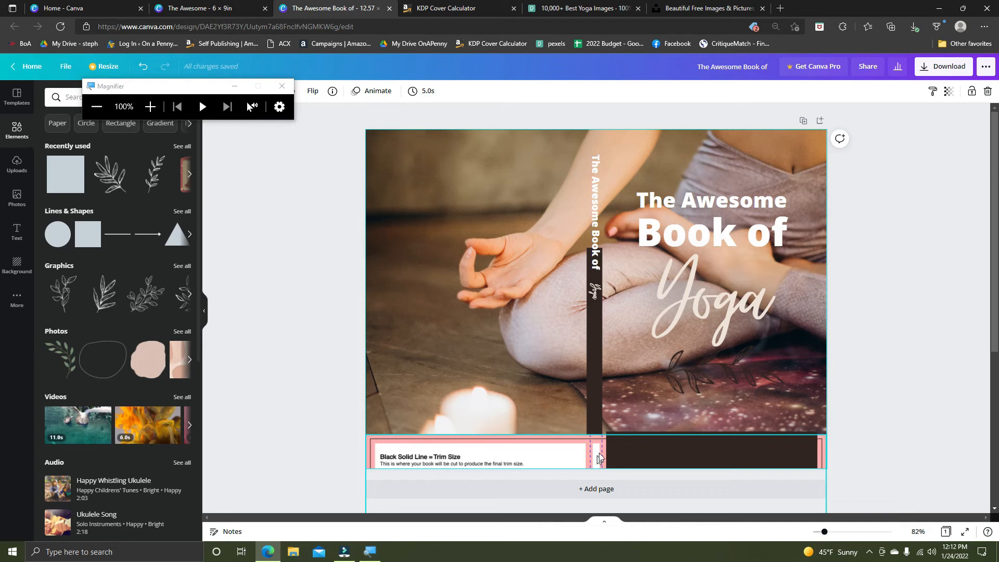
click(593, 416)
drag(591, 339, 596, 338)
key(ctrl+plus)
key(ctrl+plus)
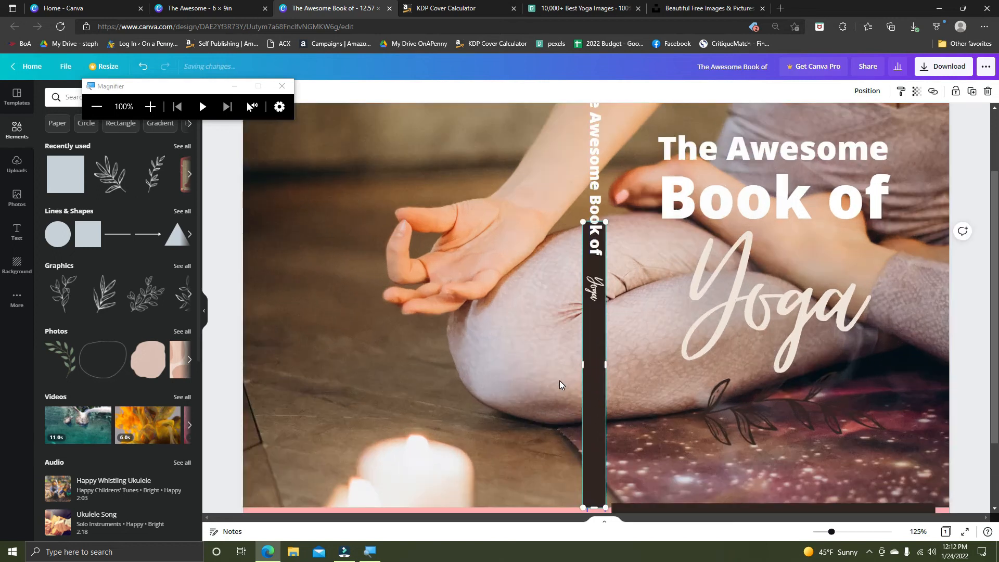
Adjust the dark strip's position to line up with the template's spine guides.
scroll(499, 386, down, 2)
drag(583, 271, 598, 275)
click(599, 293)
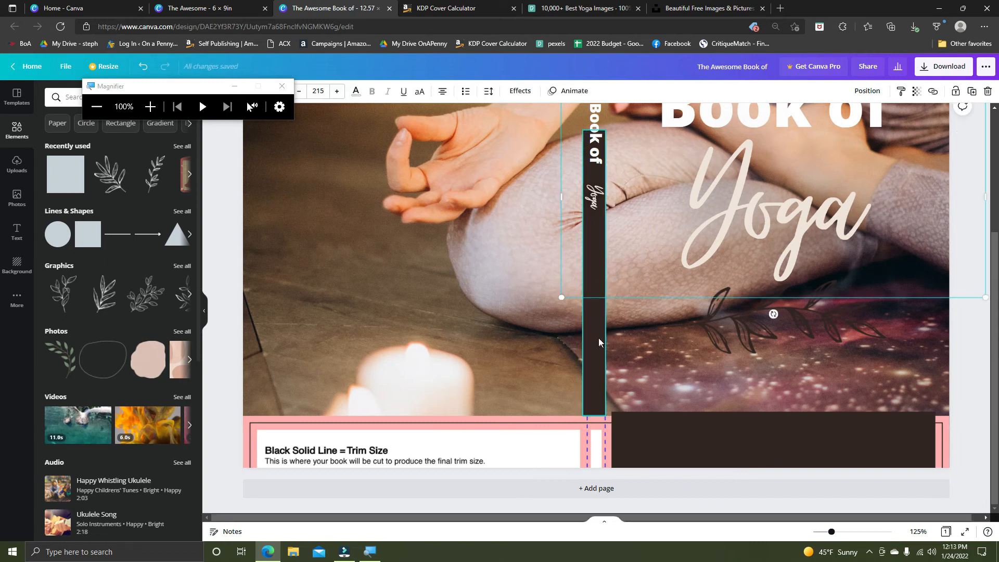
click(527, 343)
click(588, 325)
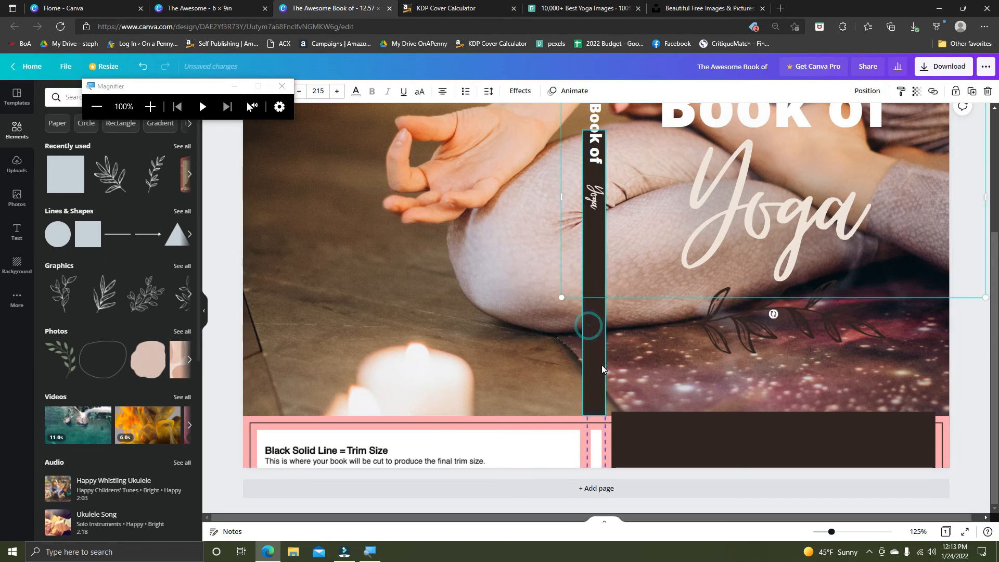
click(535, 333)
drag(593, 345, 595, 344)
click(522, 345)
Add a straight line to the cover and rotate it to vertical alongside the spine.
drag(119, 240, 385, 249)
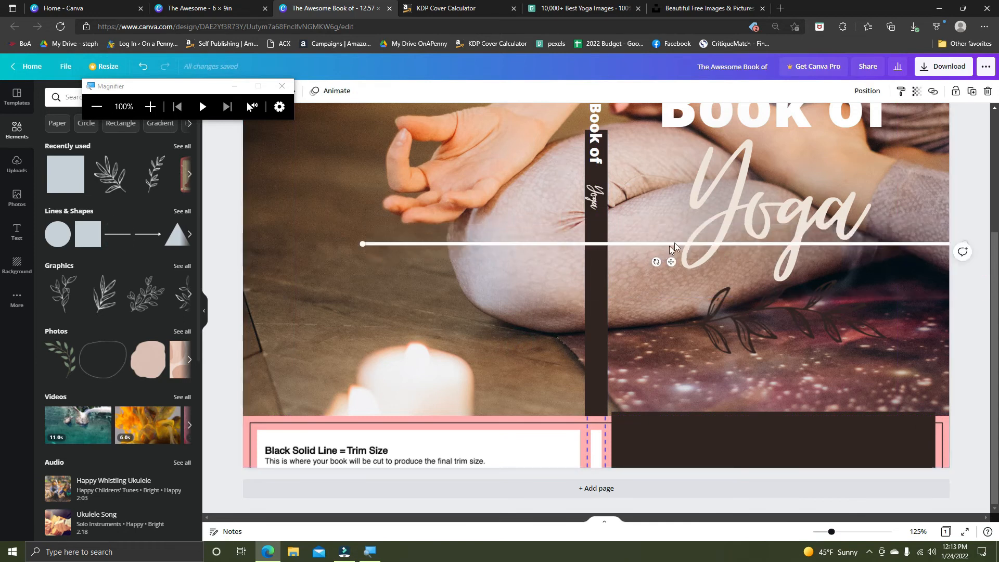
drag(515, 244, 436, 251)
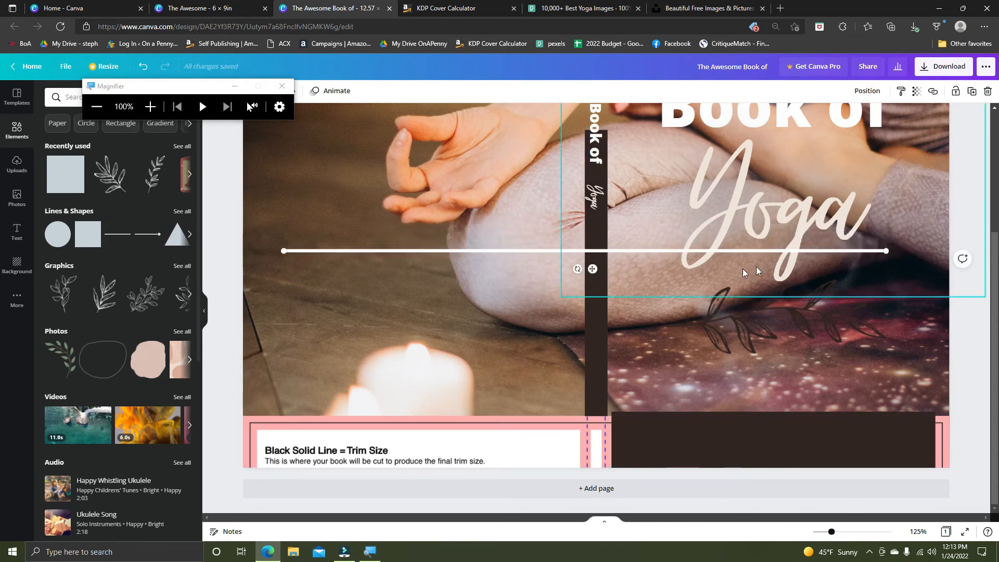
drag(576, 268, 545, 242)
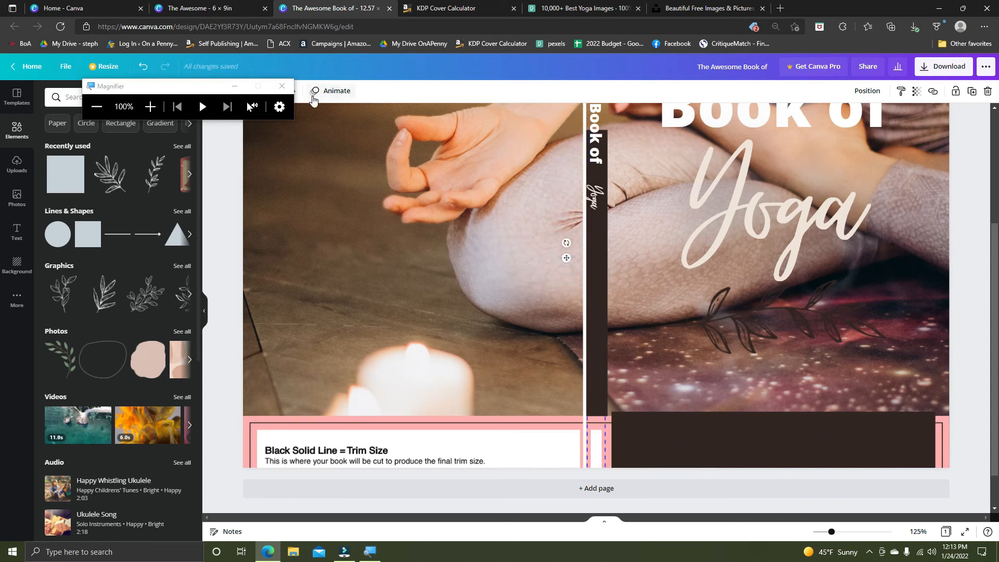
Close the Magnifier, set the vertical line's weight to 21 and move the line onto the back cover.
click(282, 86)
click(237, 92)
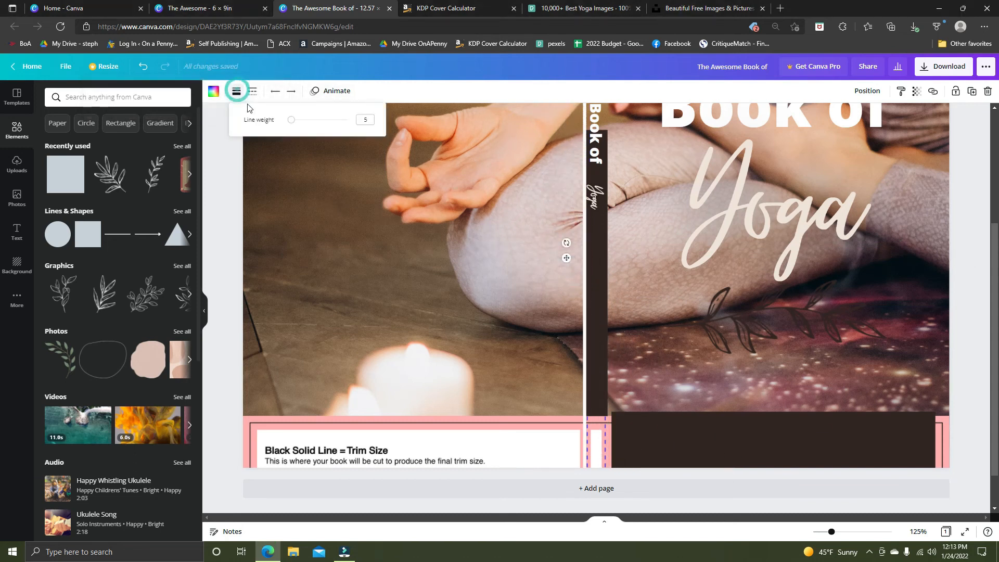
mouse_move(289, 121)
mouse_down()
mouse_move(319, 119)
mouse_move(301, 126)
mouse_up()
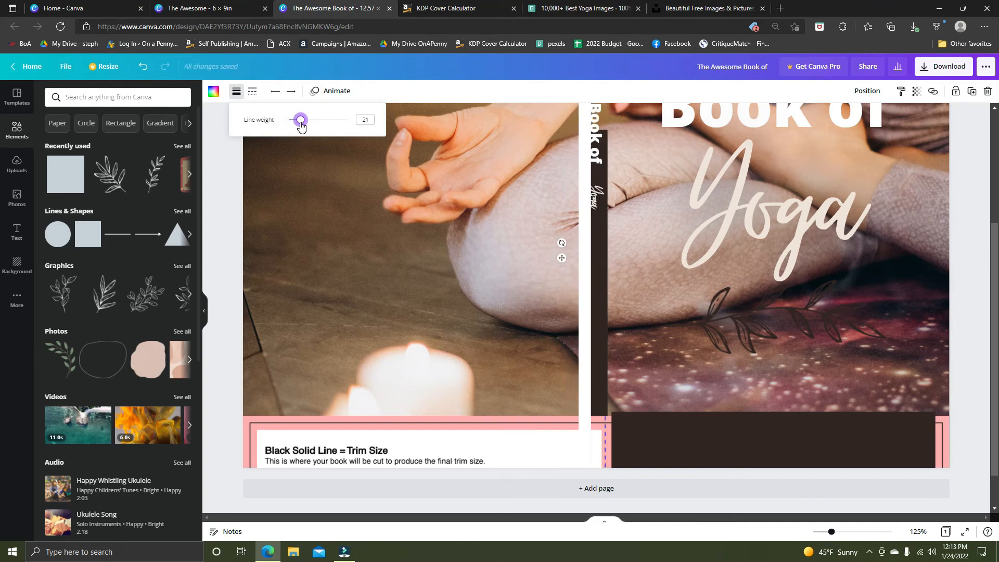
drag(586, 239, 555, 216)
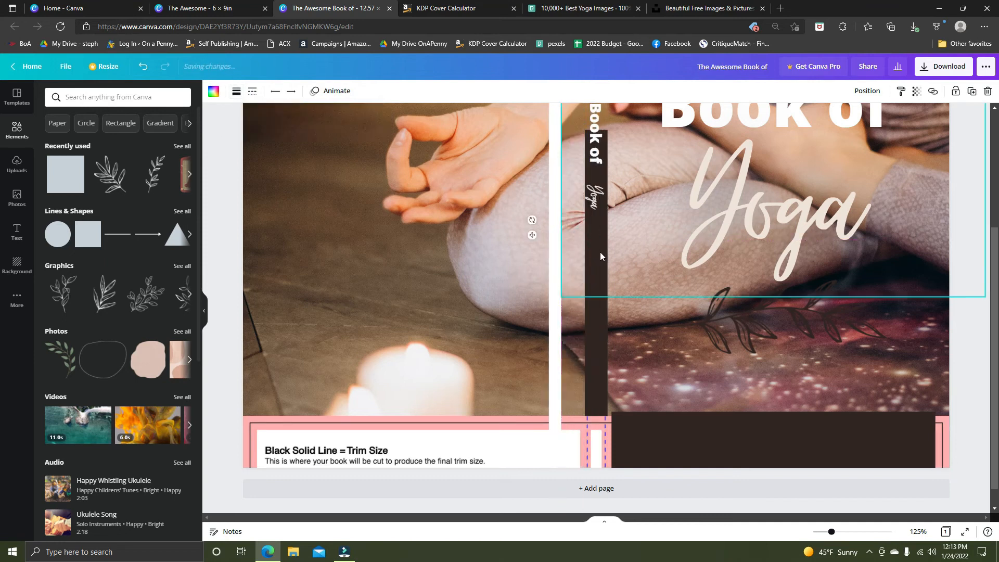
Delete the dark strip from the spine and center the vertical line there in its place.
click(602, 336)
key(Delete)
drag(555, 292, 594, 272)
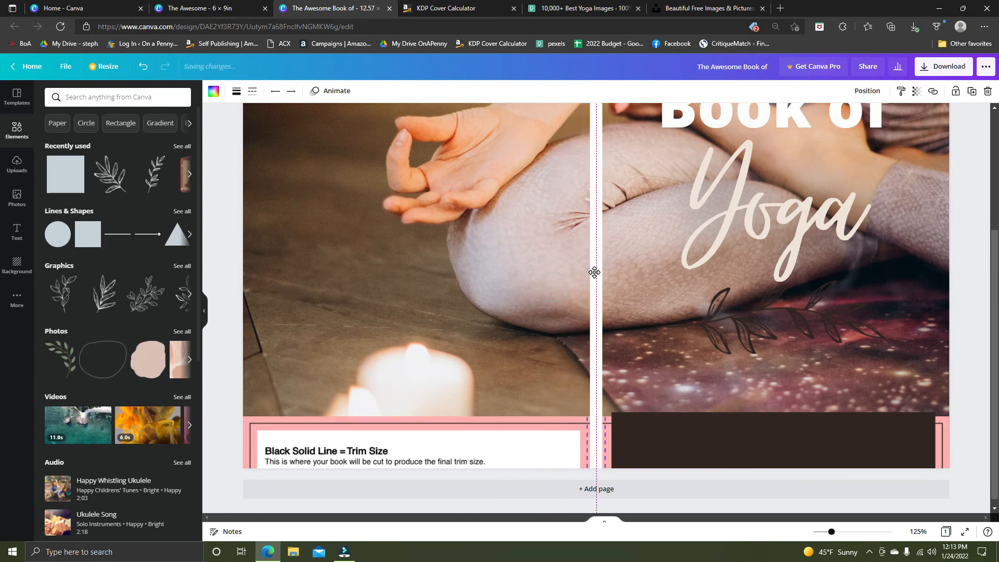
drag(594, 272, 596, 268)
Set the spine line's weight to 31 so it fills the width between the spine guides.
scroll(596, 272, up, 4)
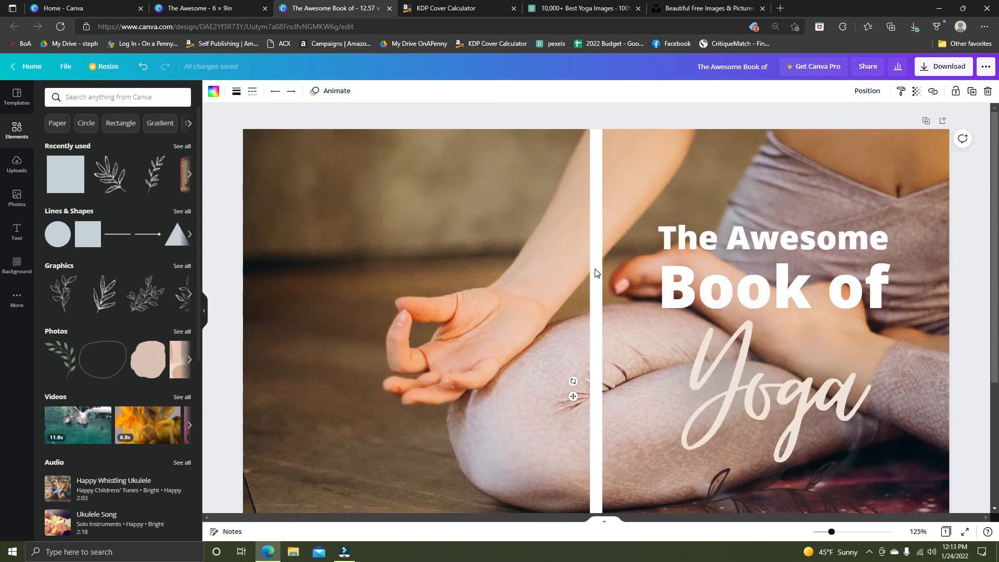
scroll(596, 271, down, 4)
click(236, 91)
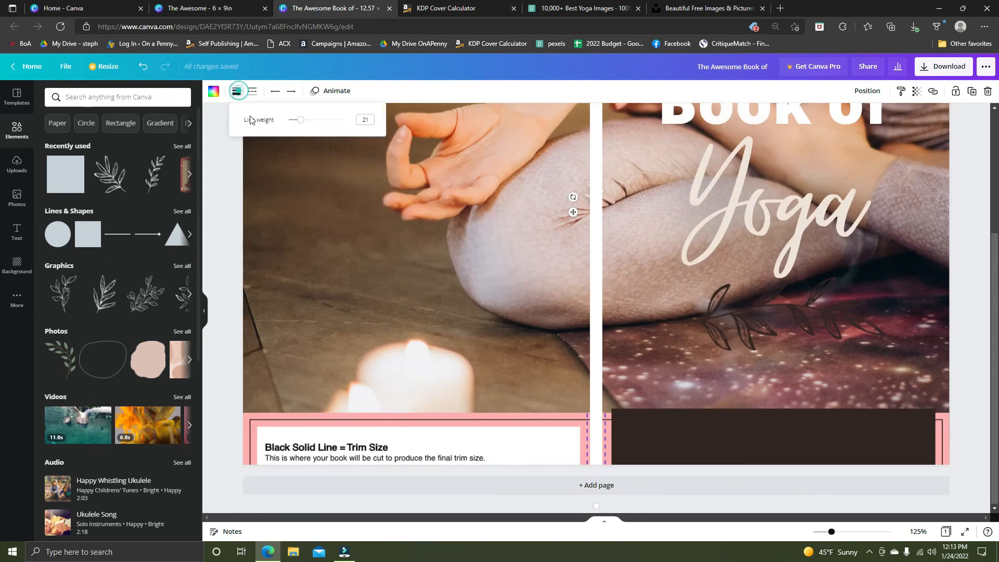
drag(299, 124, 307, 122)
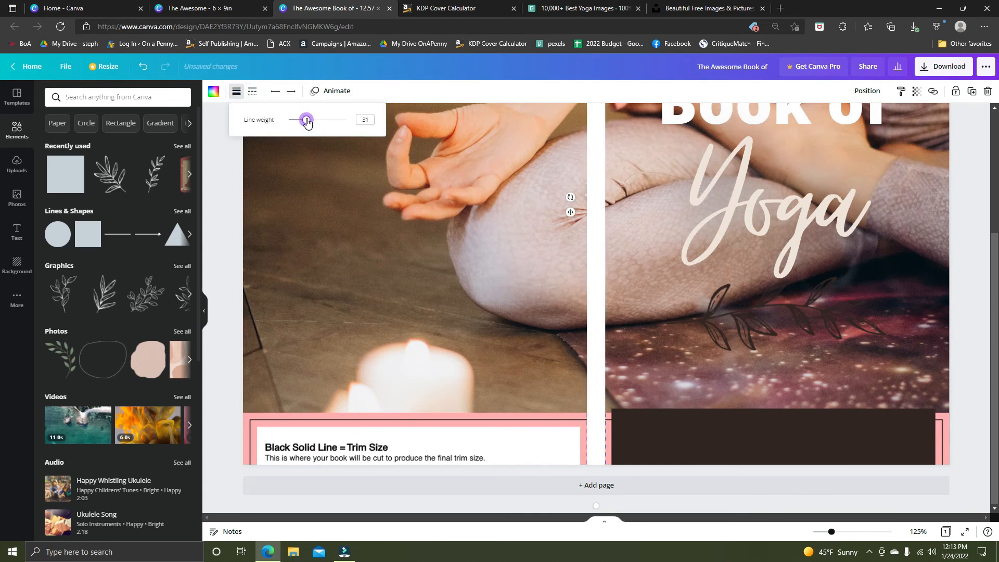
Send the spine line to the back, behind the spine title text.
scroll(307, 123, up, 4)
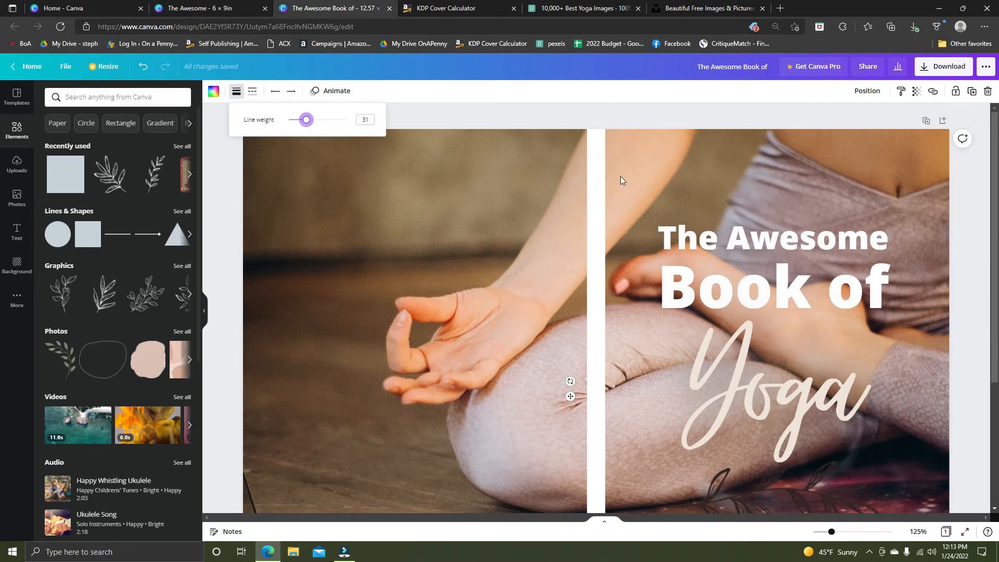
click(599, 174)
click(867, 91)
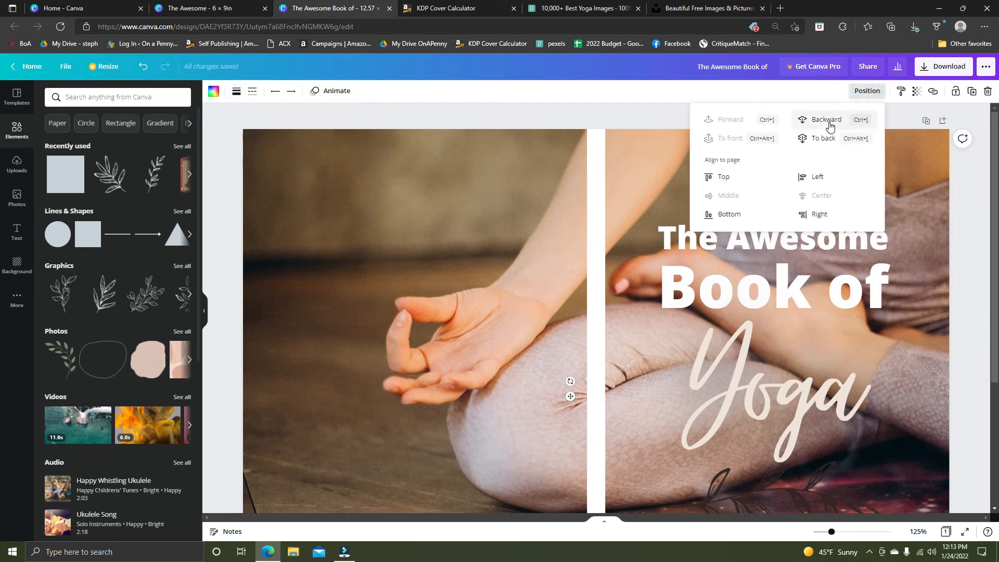
click(817, 138)
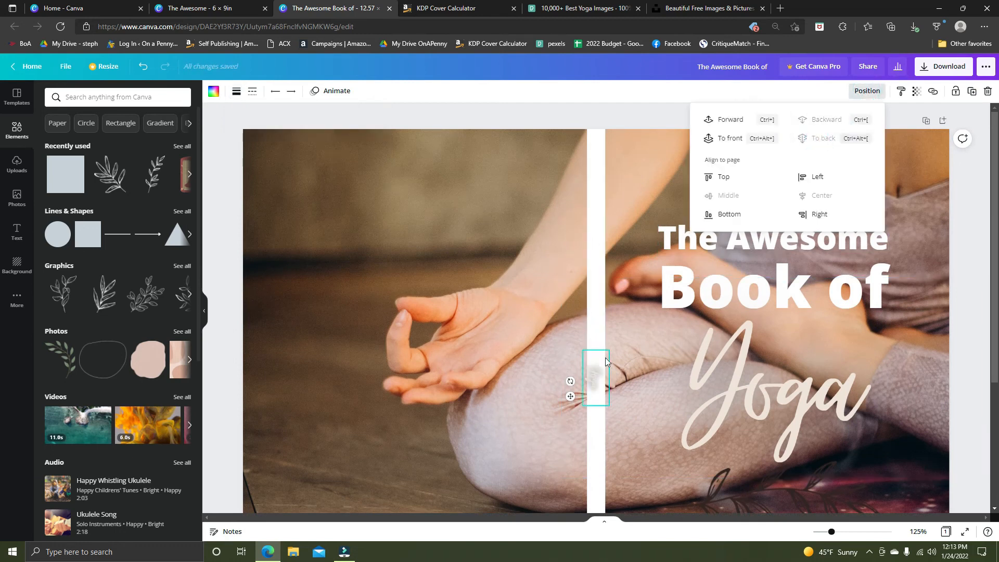
click(601, 140)
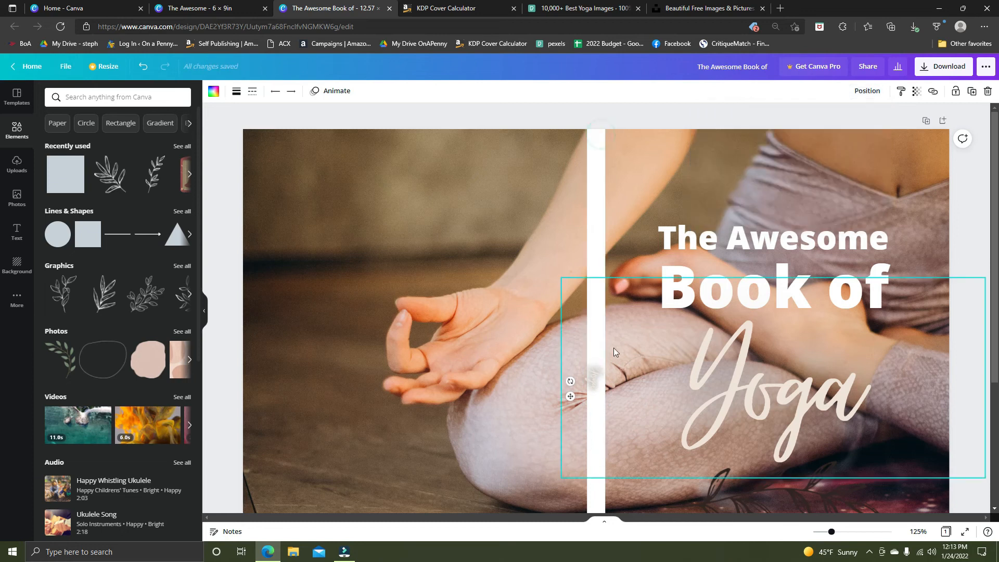
Color the spine line with the dark brown document color.
scroll(600, 387, down, 4)
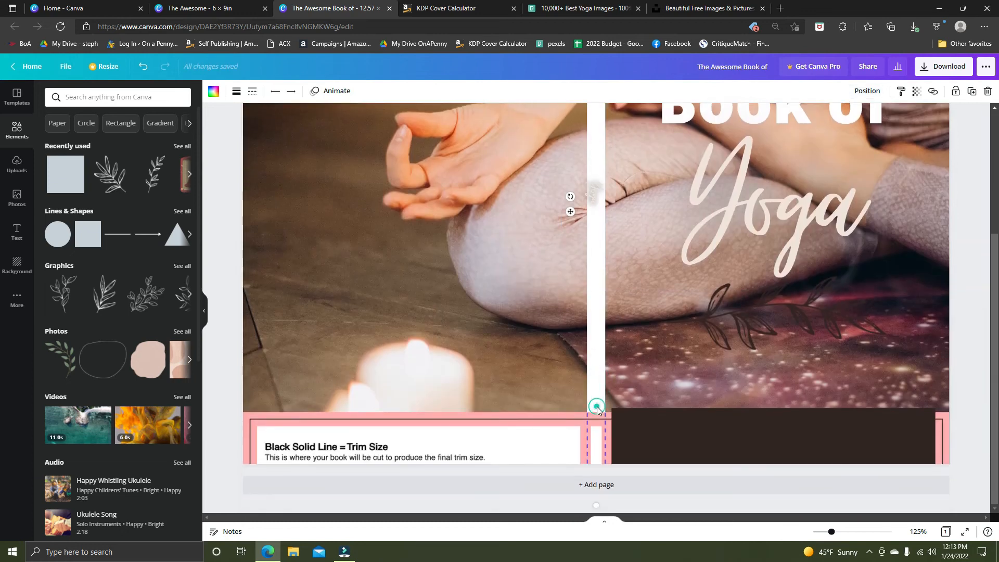
click(211, 92)
click(80, 141)
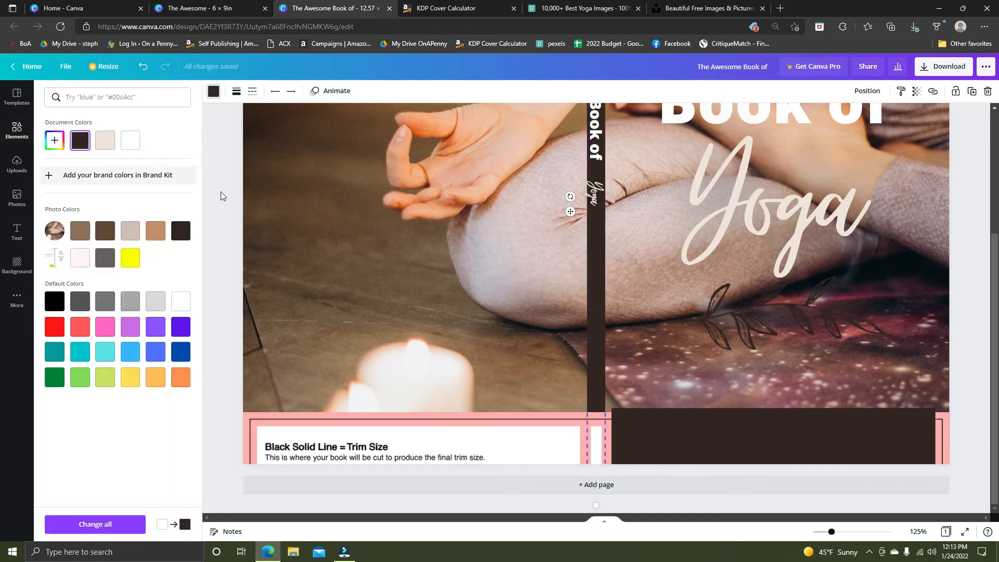
scroll(391, 243, up, 3)
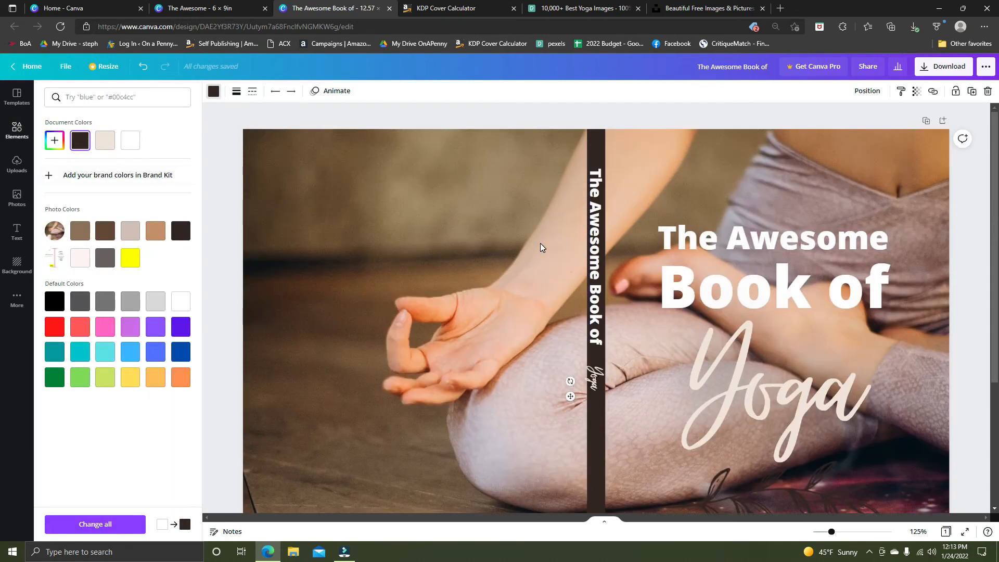
Set the spine line's transparency to 30.
click(594, 378)
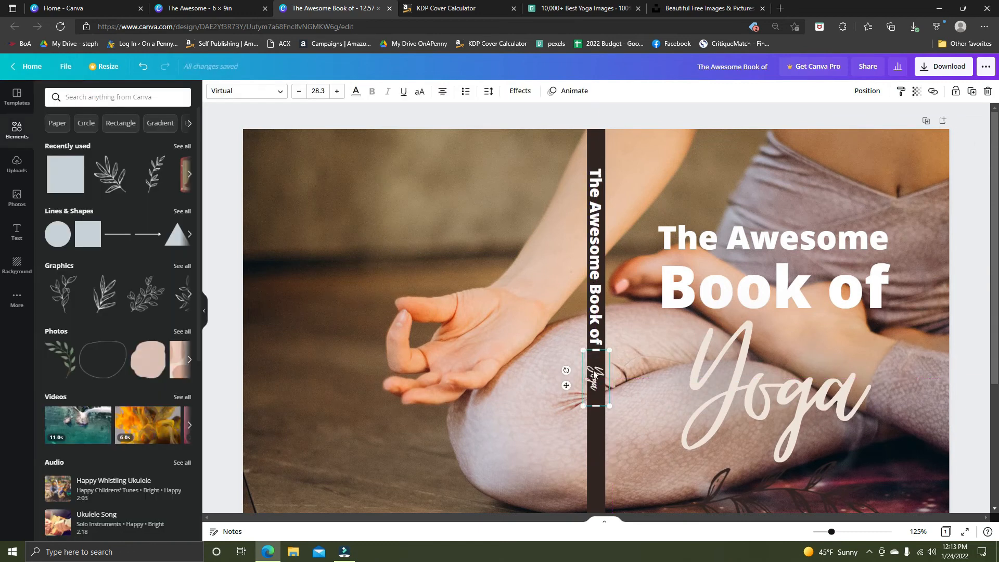
click(645, 114)
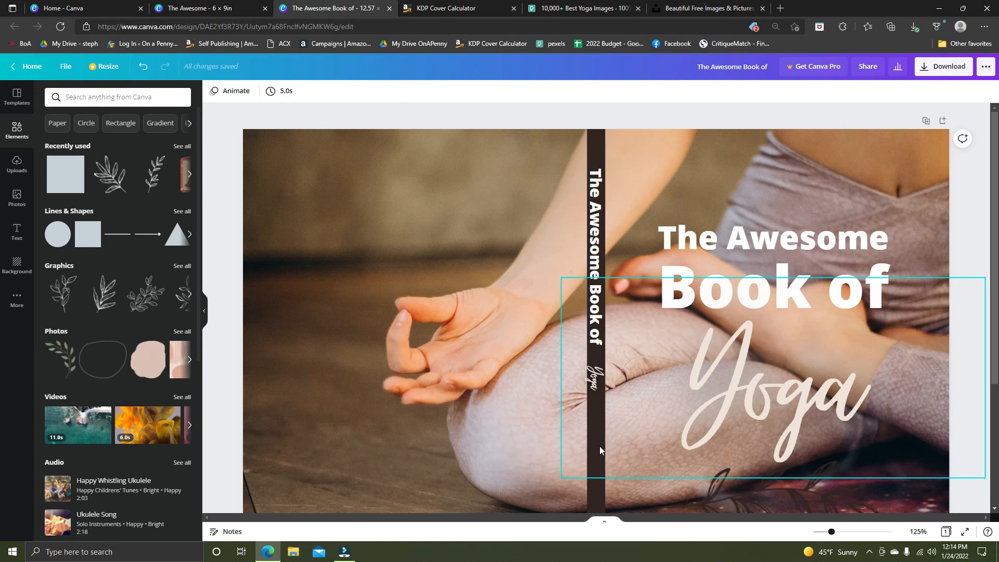
click(597, 500)
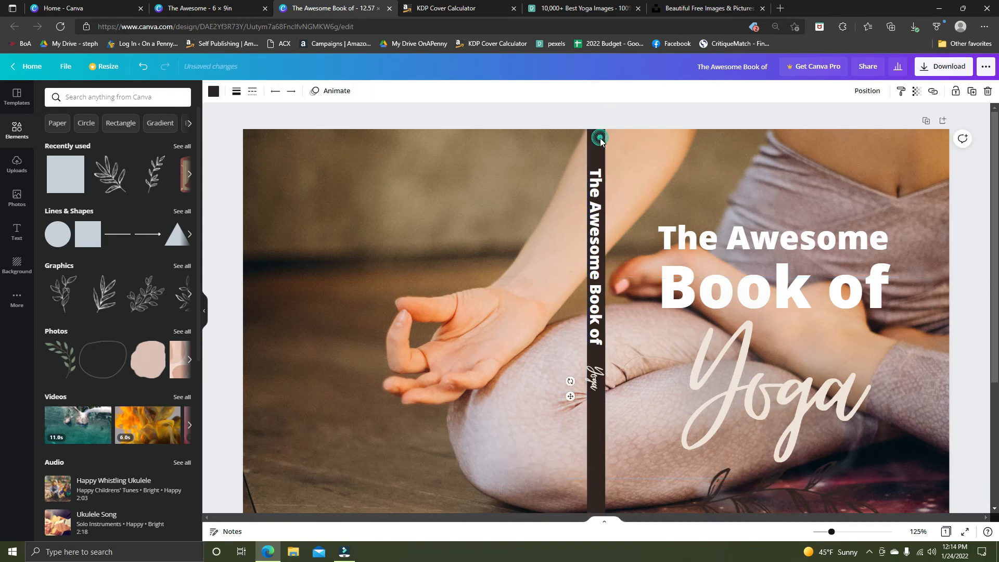
click(213, 91)
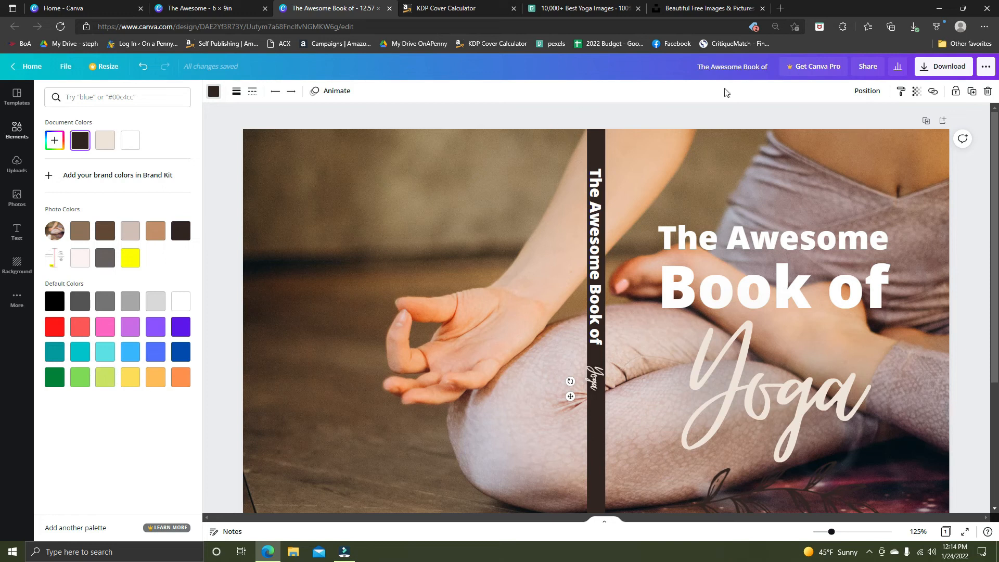
click(916, 92)
drag(886, 124, 846, 129)
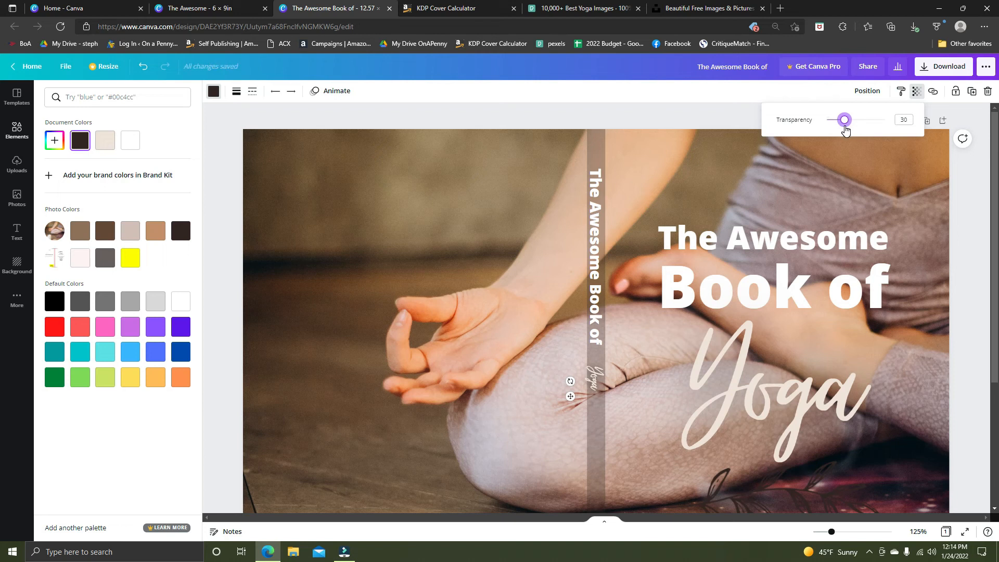
click(704, 112)
scroll(645, 172, down, 4)
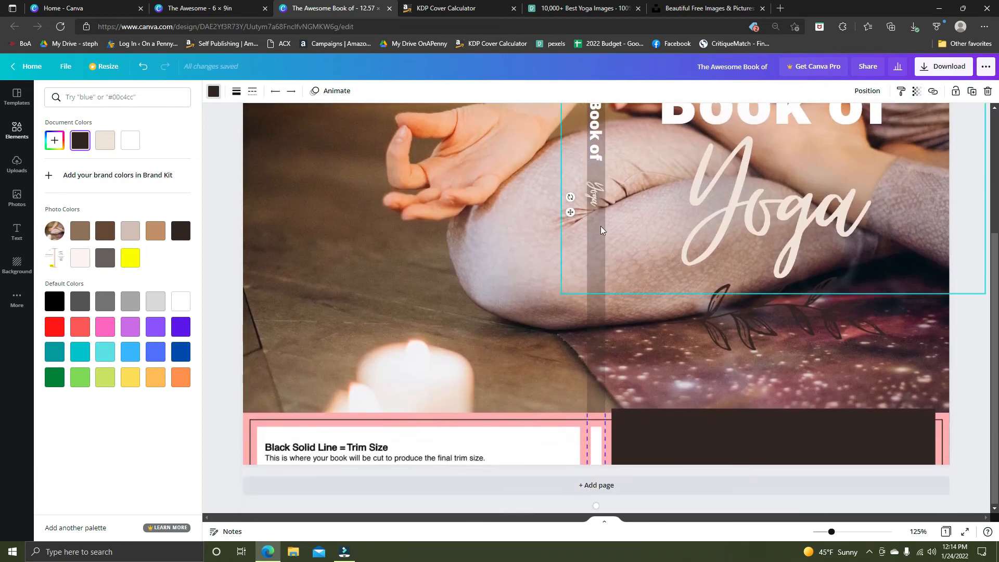
scroll(602, 190, up, 1)
scroll(602, 191, up, 3)
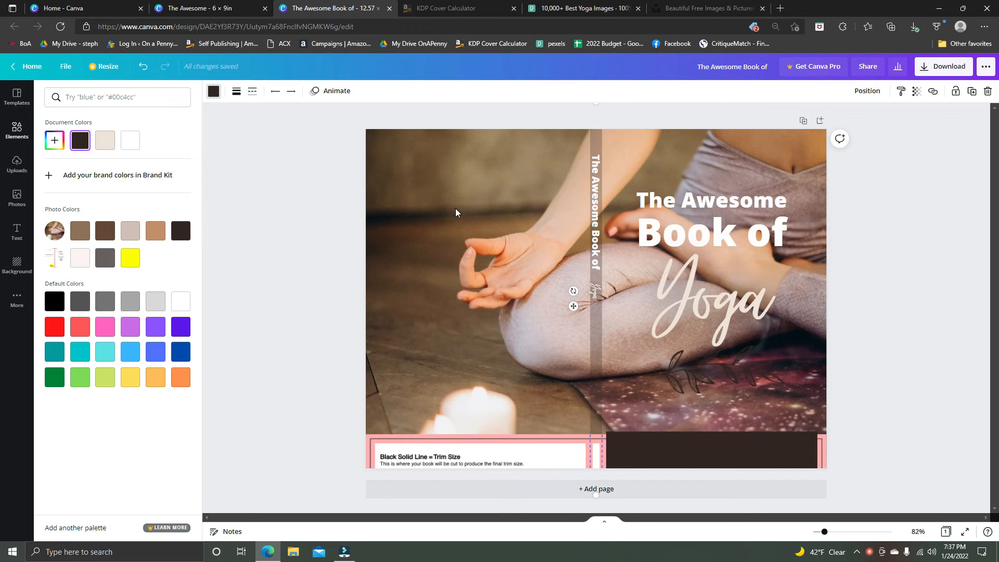
Delete the yoga photo from the cover's background.
click(451, 193)
click(431, 179)
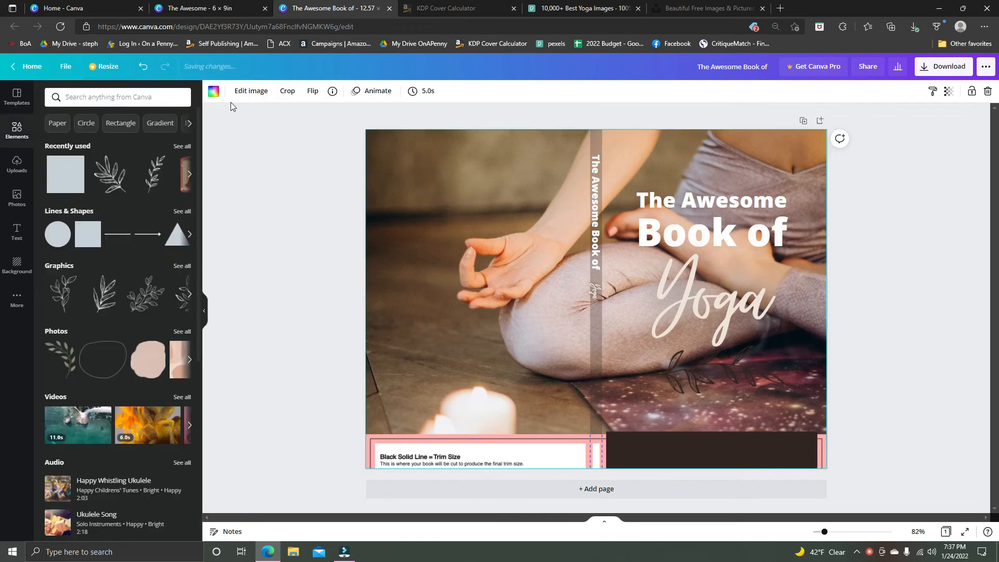
click(214, 92)
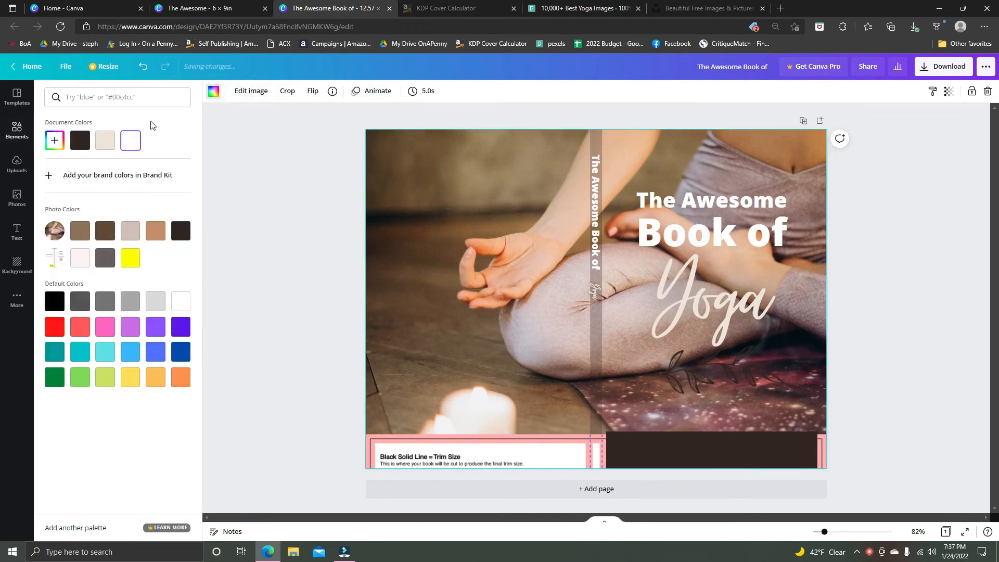
double_click(427, 293)
drag(471, 240, 652, 260)
key(Delete)
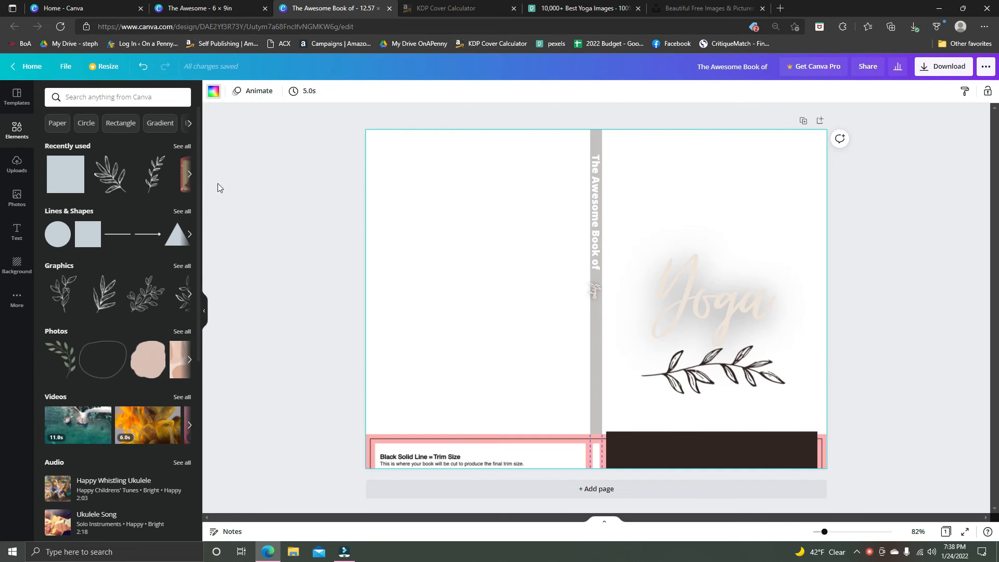
click(18, 97)
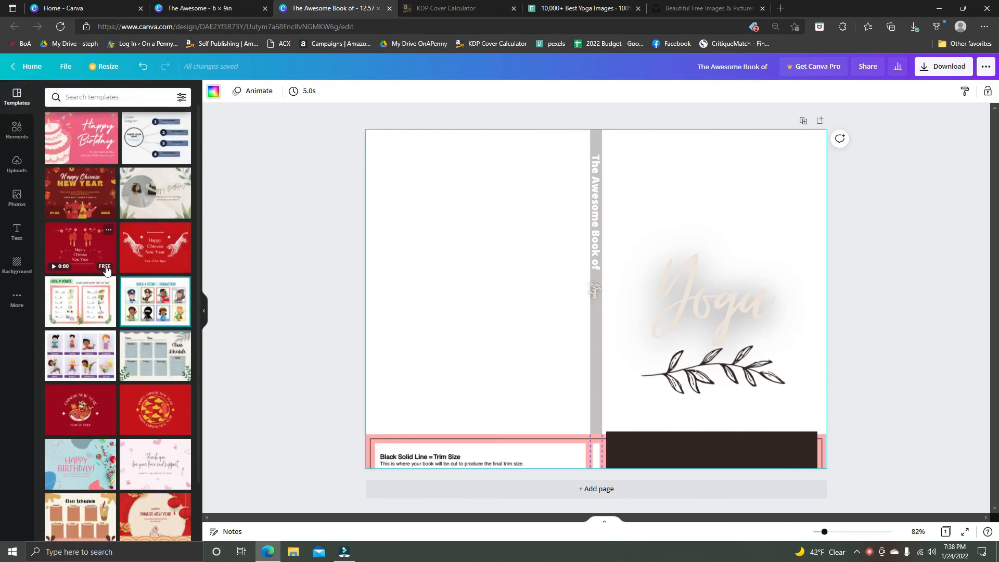
click(94, 95)
text(eboook)
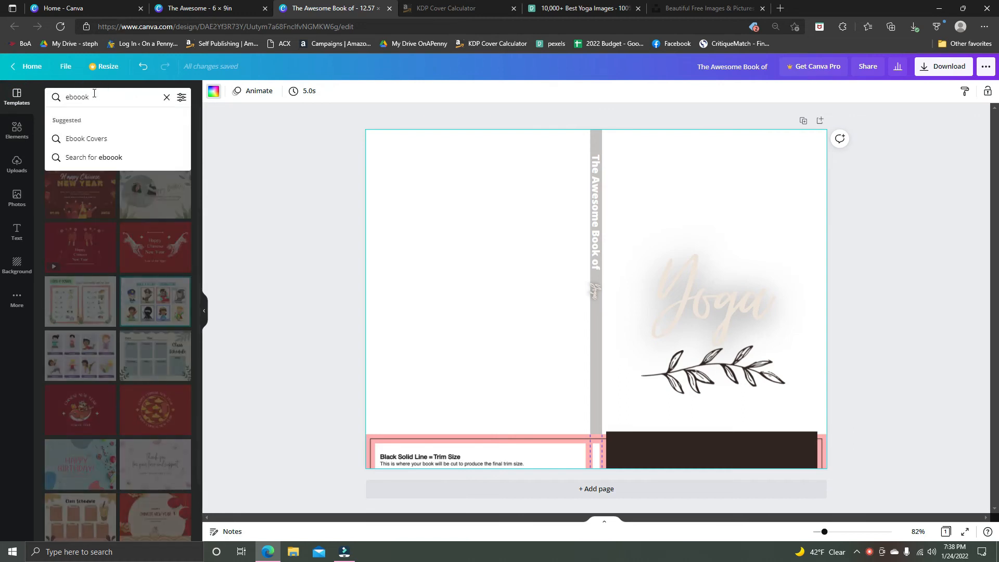
Switch to the 6 × 9 in cover design and delete the yoga photo from the background of page 1.
click(234, 7)
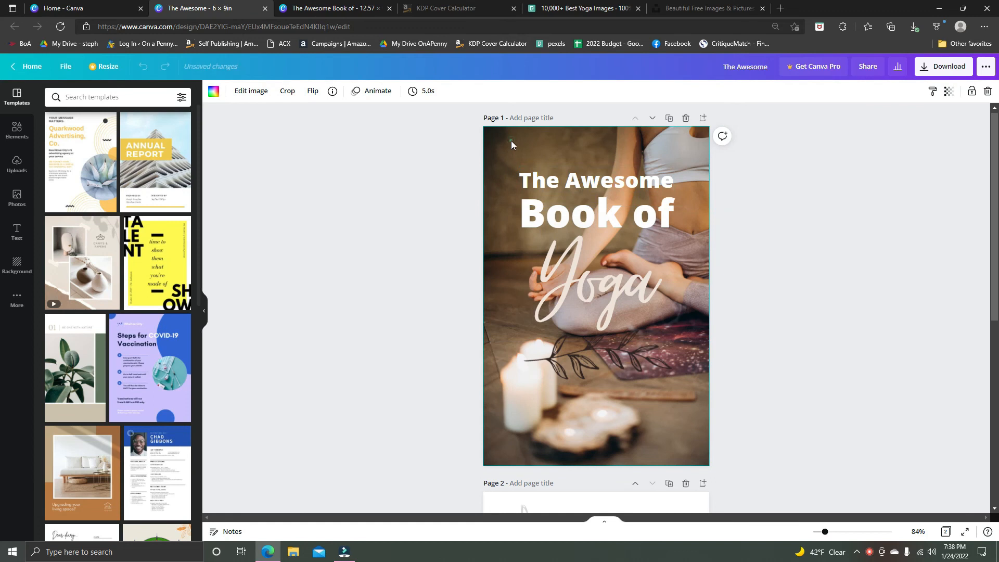
double_click(511, 141)
key(Delete)
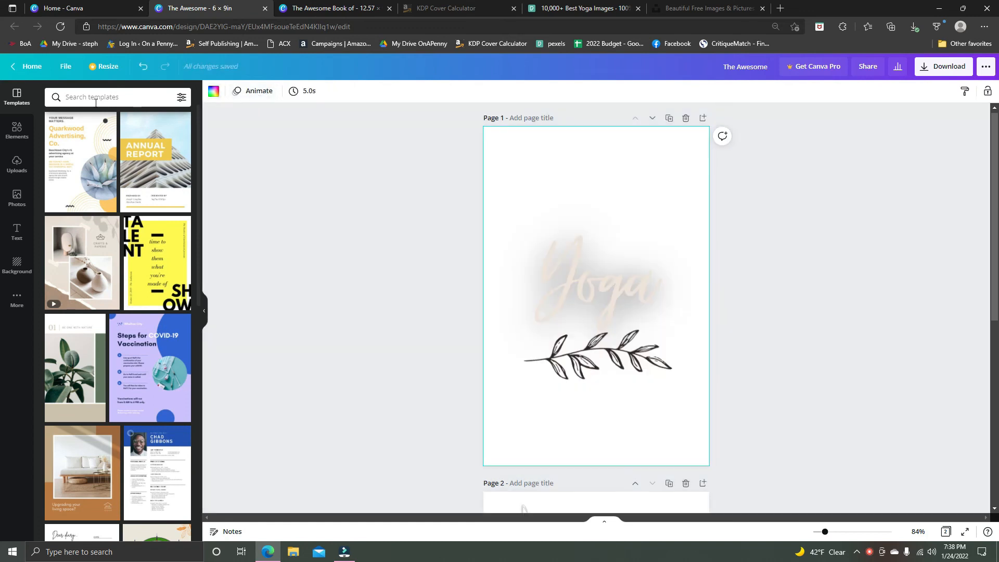
Search the templates for "ebook" and look through the cover designs.
click(96, 102)
text(ebe)
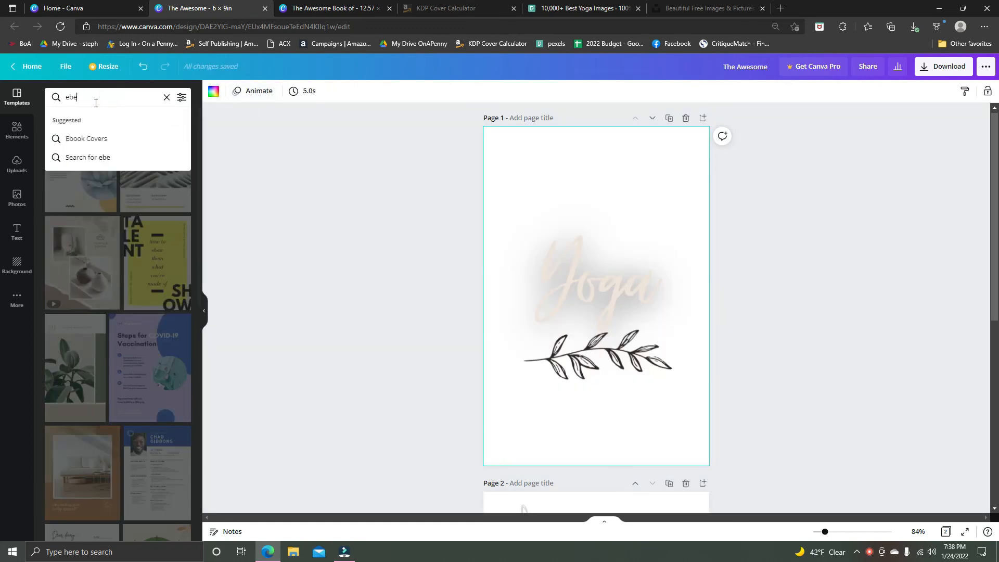
key(BackSpace)
text(ook)
key(Return)
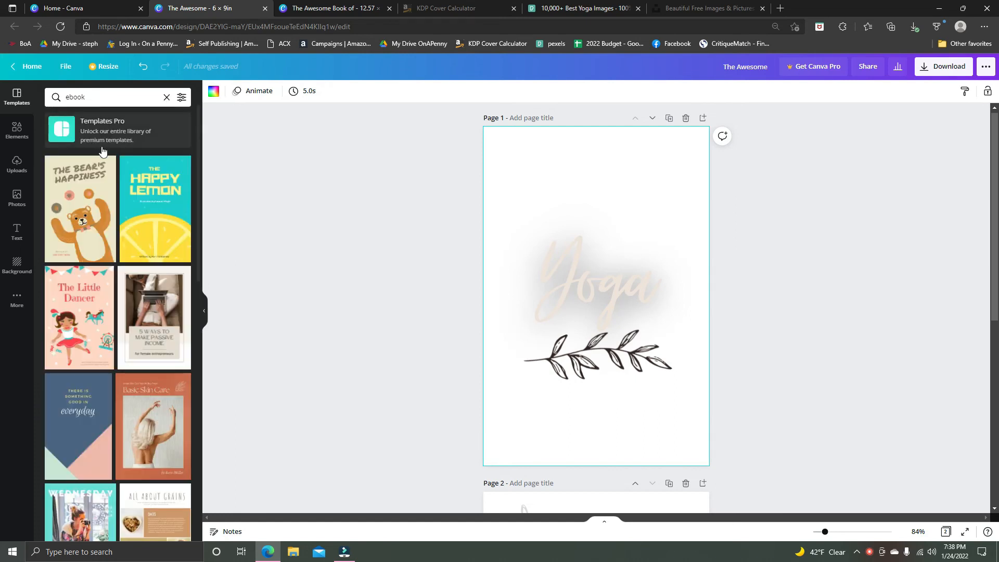
scroll(134, 336, down, 3)
scroll(134, 336, down, 7)
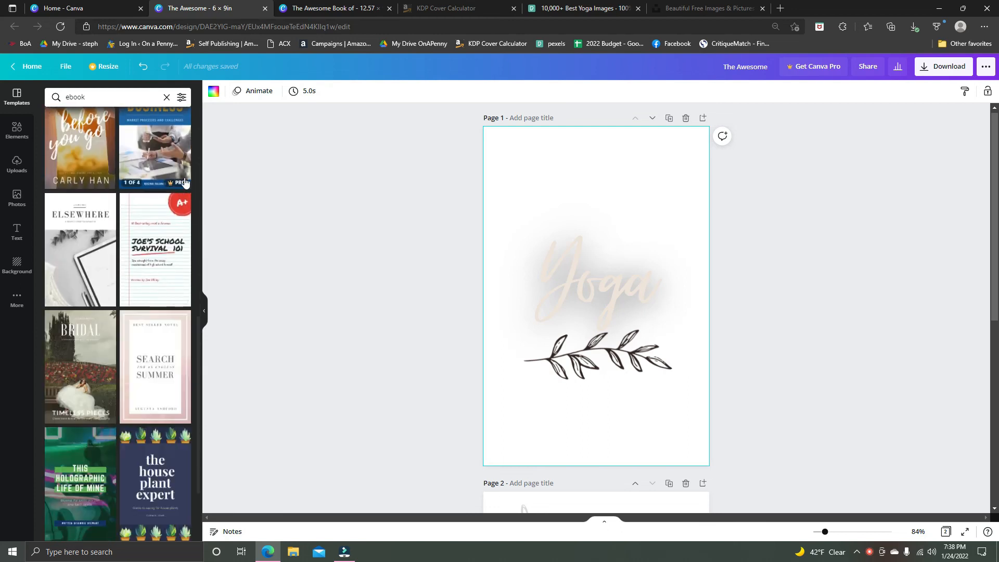
scroll(184, 181, up, 1)
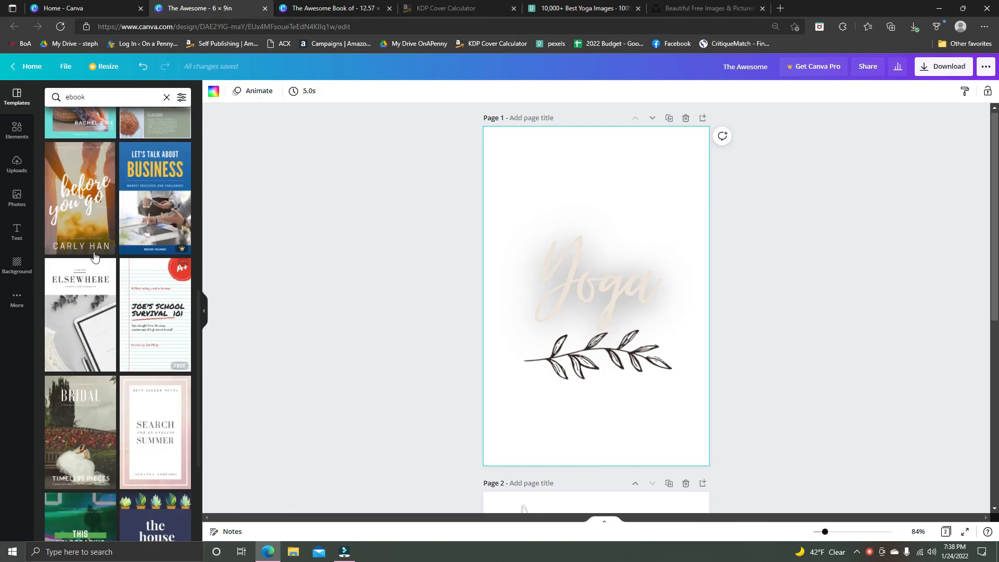
Duplicate page 1 of the 6 × 9 in cover design.
drag(74, 199, 365, 196)
drag(526, 194, 645, 420)
scroll(648, 396, down, 1)
scroll(705, 276, up, 1)
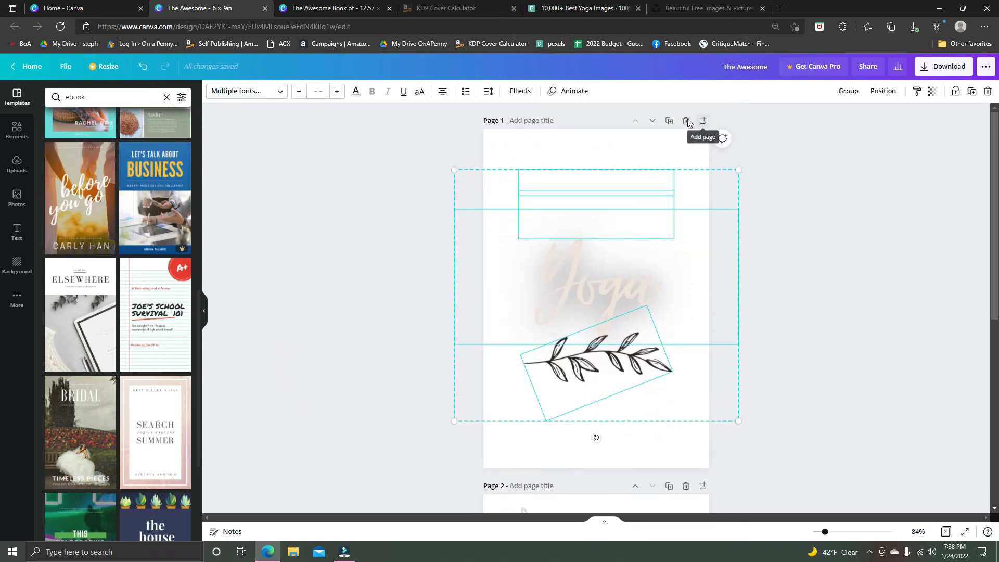
click(667, 122)
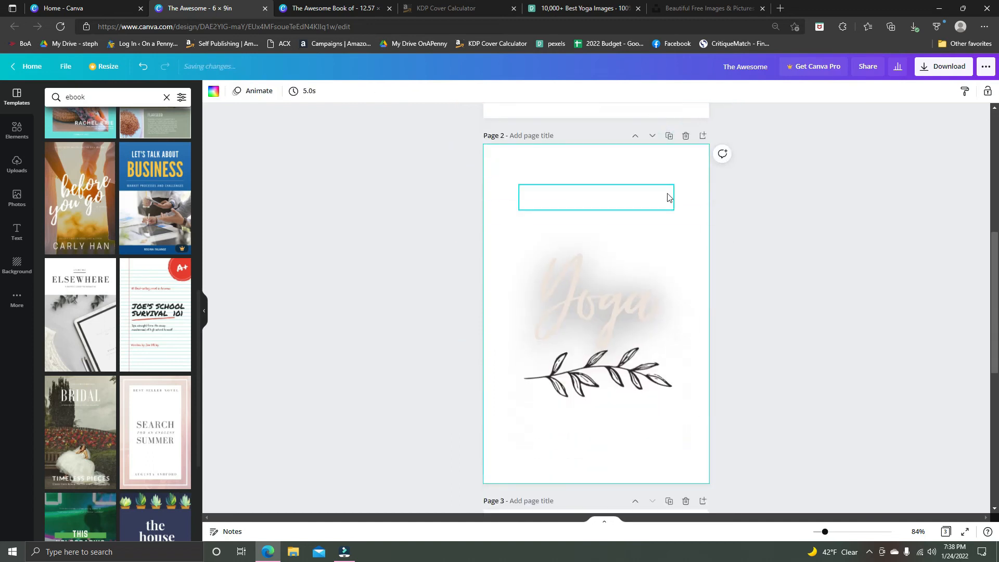
Delete the title text, the Yoga lettering and the leaf branch from page 1.
scroll(660, 220, up, 6)
drag(504, 140, 668, 437)
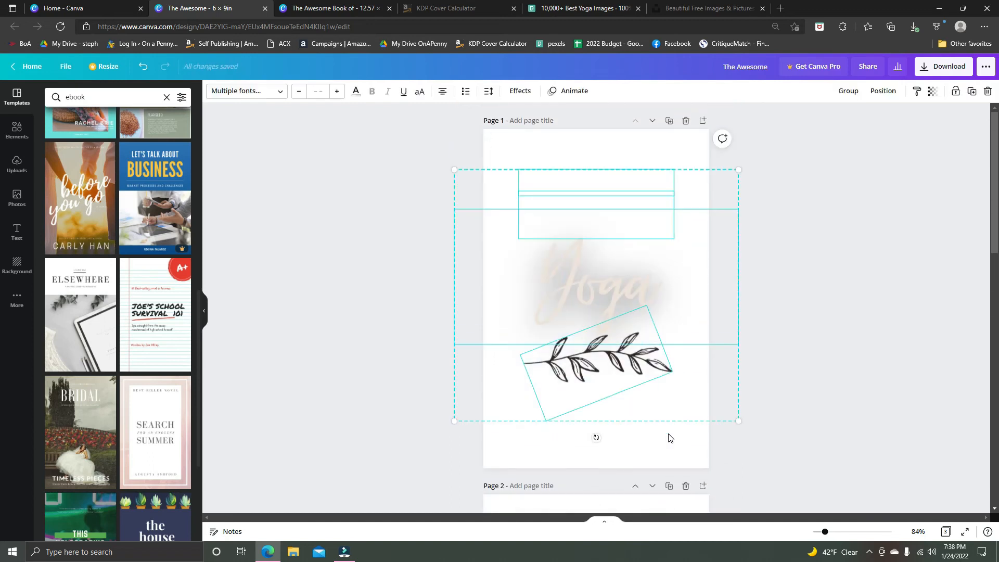
key(Delete)
Apply the "before you go" ebook template to page 1 and shift its title text and background photo.
drag(77, 162, 567, 214)
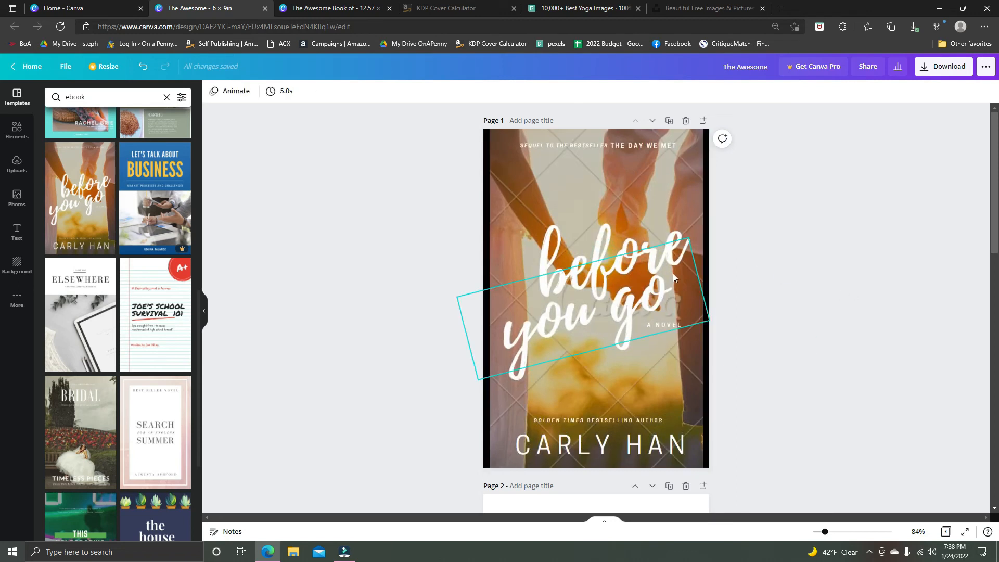
drag(626, 301, 640, 338)
drag(641, 273, 619, 266)
drag(620, 310, 606, 262)
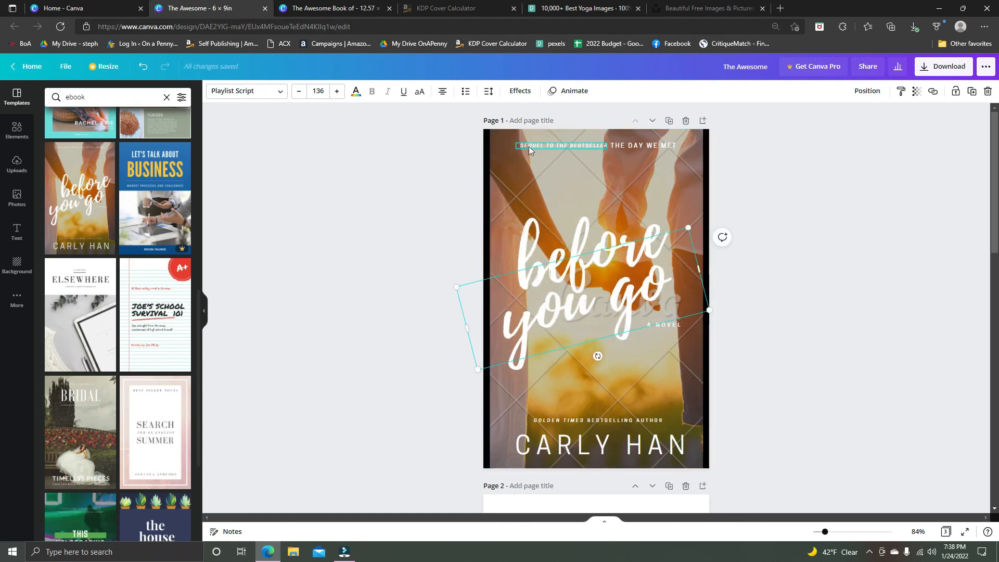
click(554, 180)
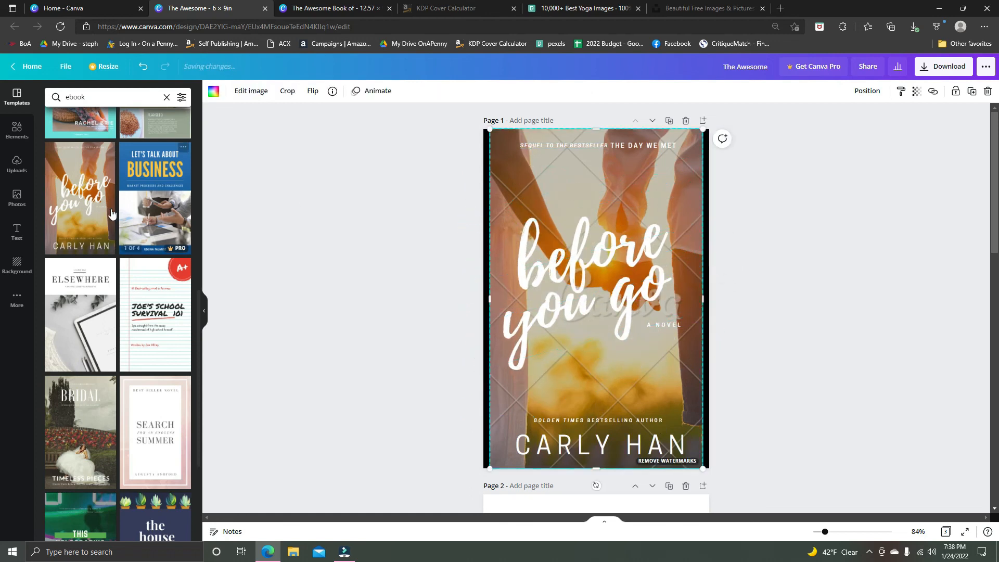
drag(530, 189, 517, 170)
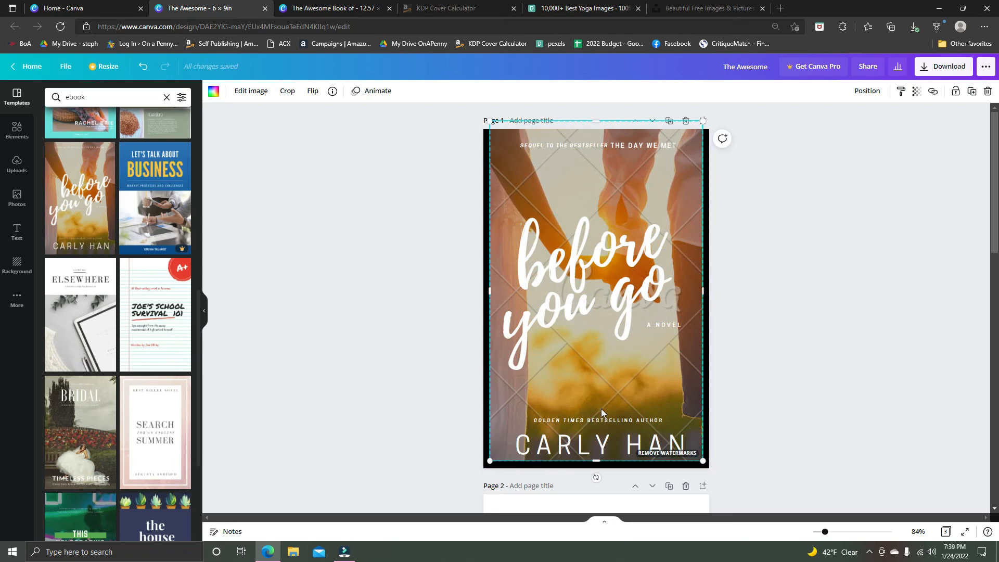
drag(571, 146, 606, 169)
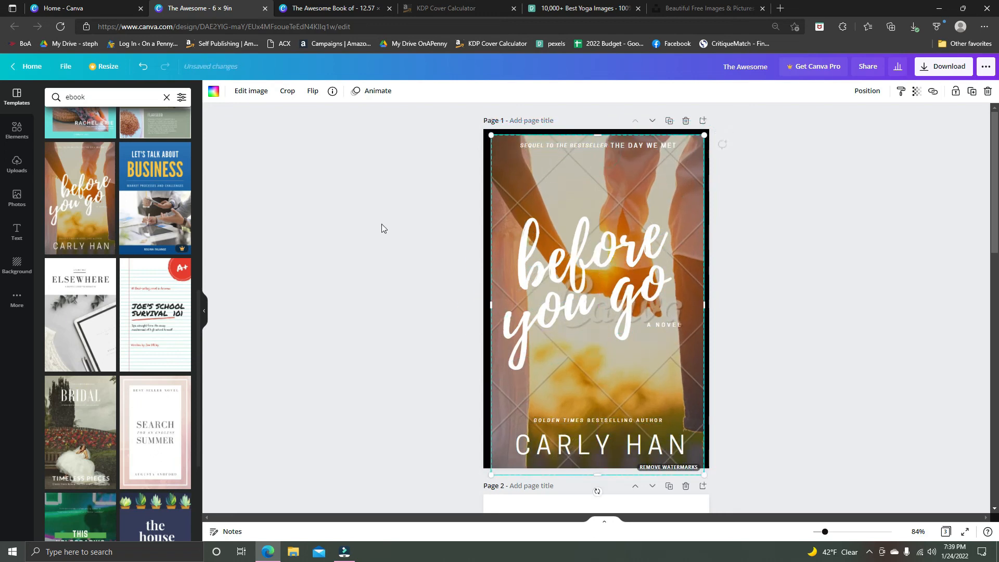
Delete all of the "before you go" template's text and its photo from page 1.
scroll(117, 313, down, 6)
click(553, 191)
drag(441, 140, 721, 511)
key(Delete)
Set the background color of page 1 to the white document color.
click(593, 225)
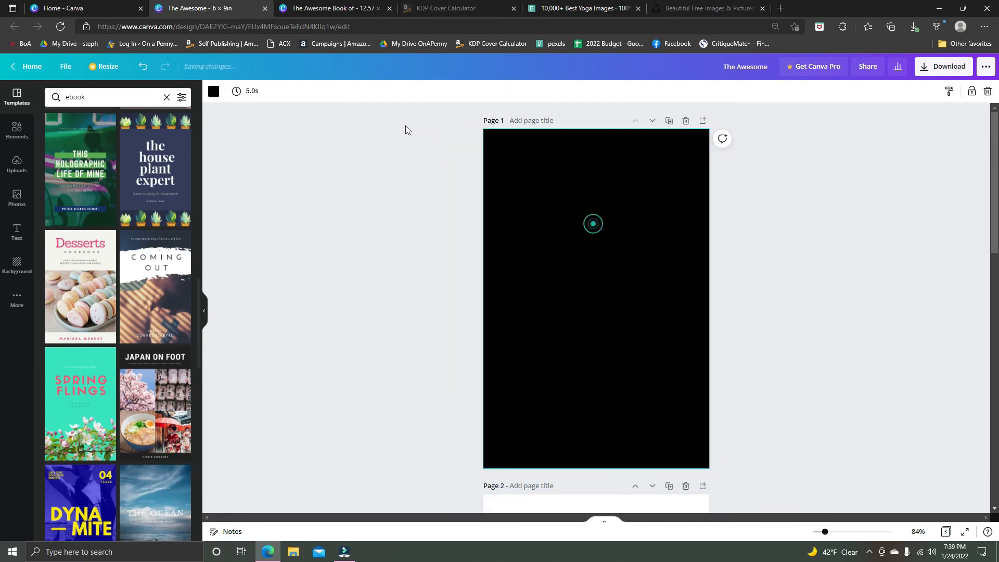
click(213, 92)
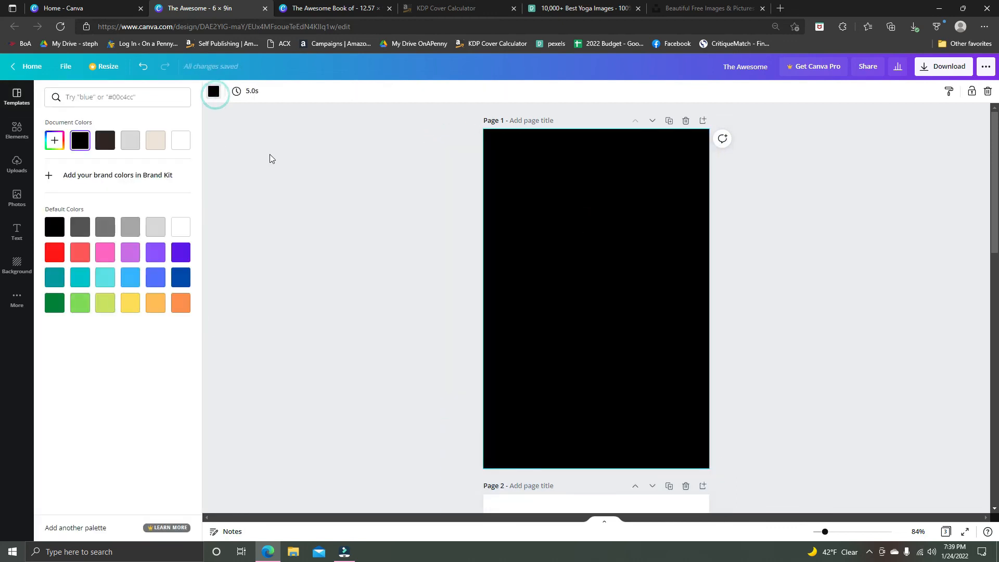
click(180, 140)
click(307, 196)
Search the elements for "background" and place the pink speckle graphic on page 1.
click(17, 130)
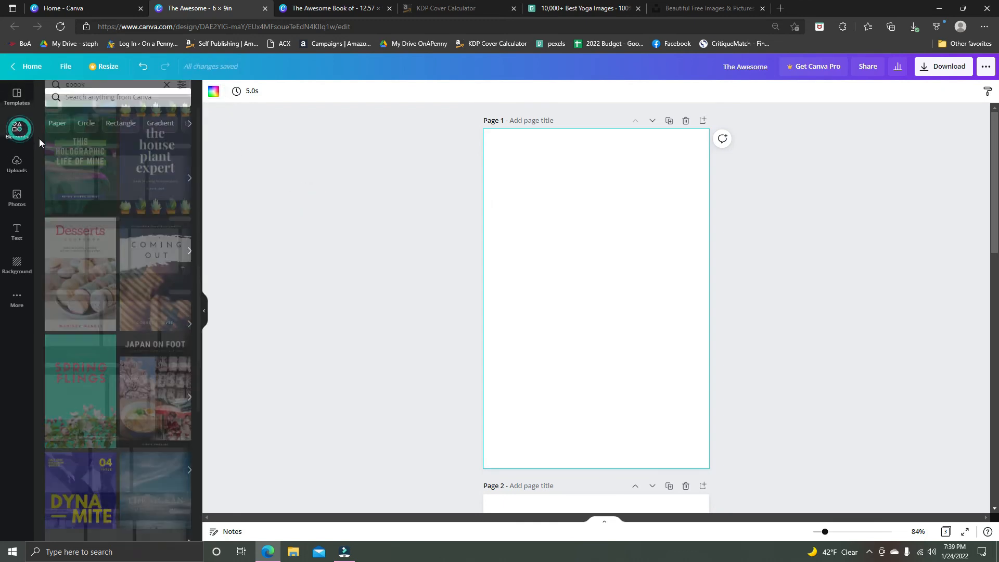
click(93, 99)
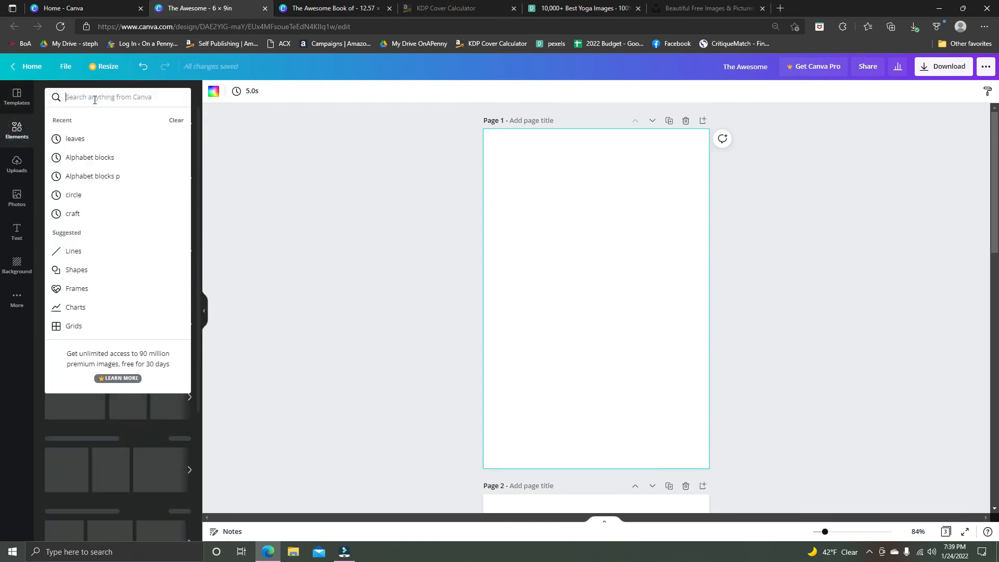
text(background)
key(Return)
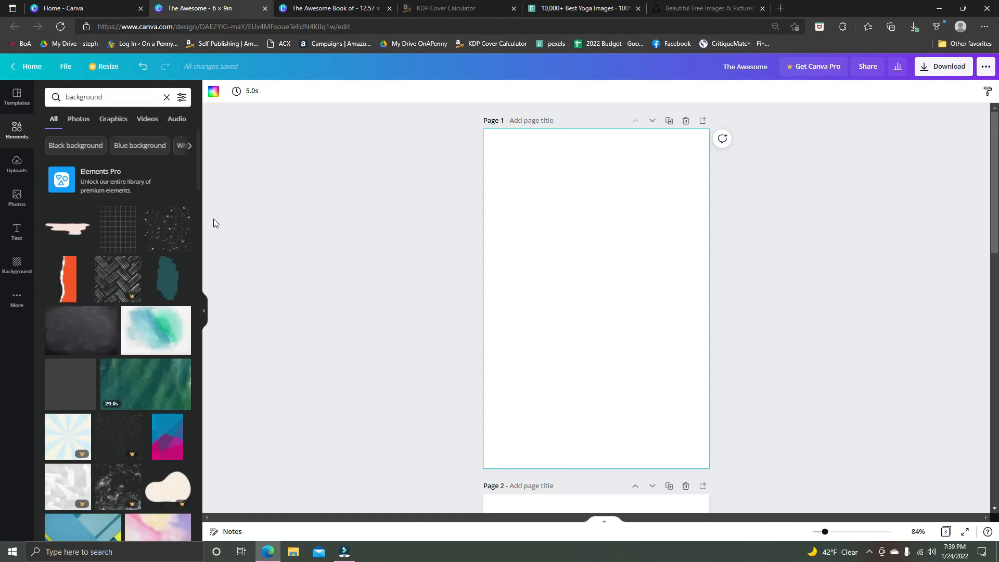
drag(163, 224, 552, 193)
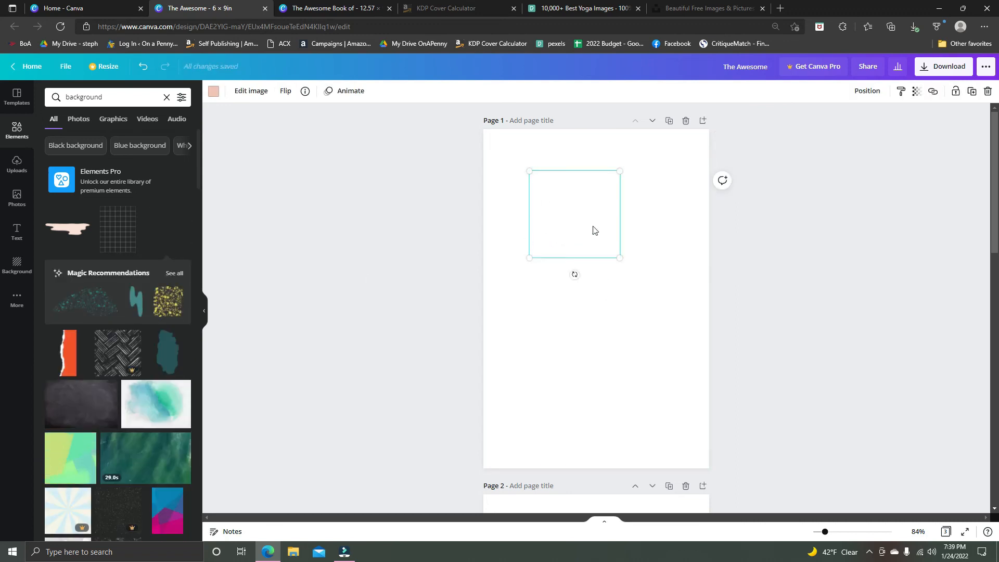
Browse the background elements, and search the elements for "pattern".
scroll(178, 346, down, 10)
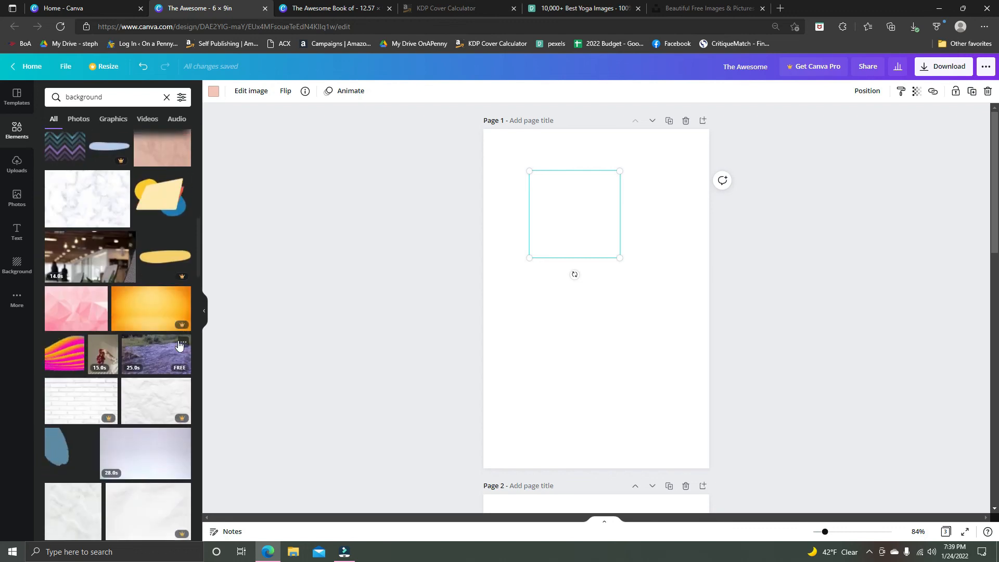
scroll(179, 345, down, 5)
click(57, 99)
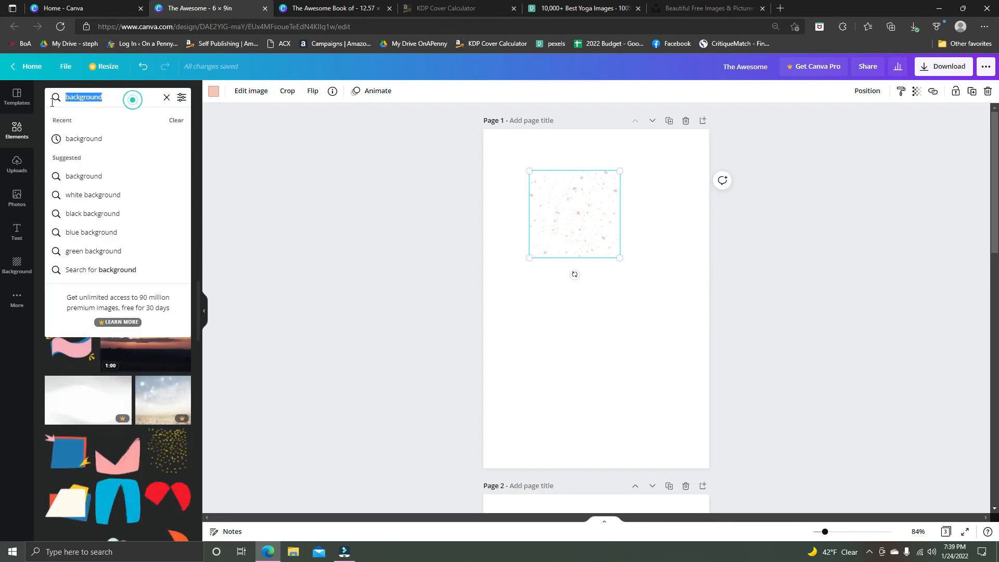
text(pattern)
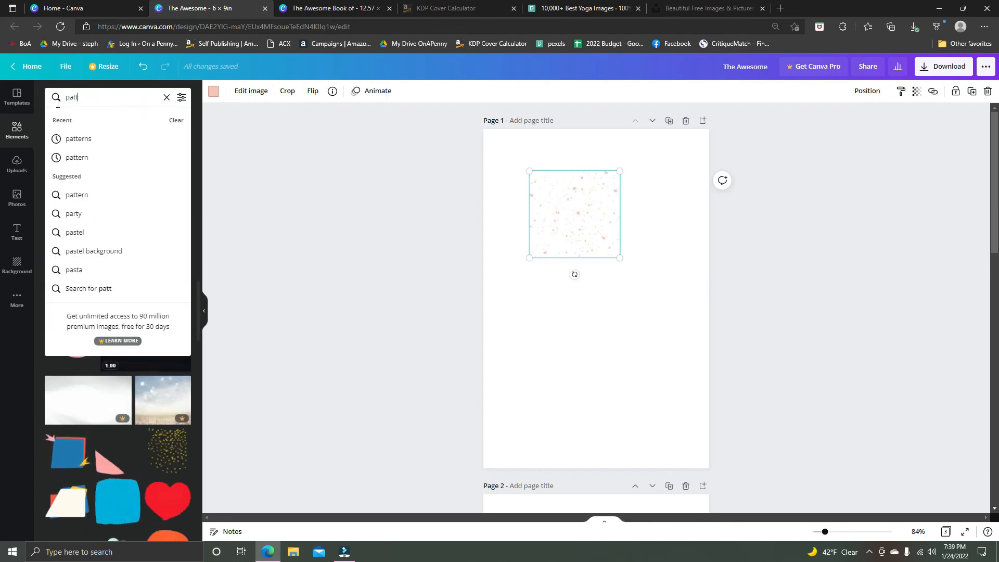
key(Return)
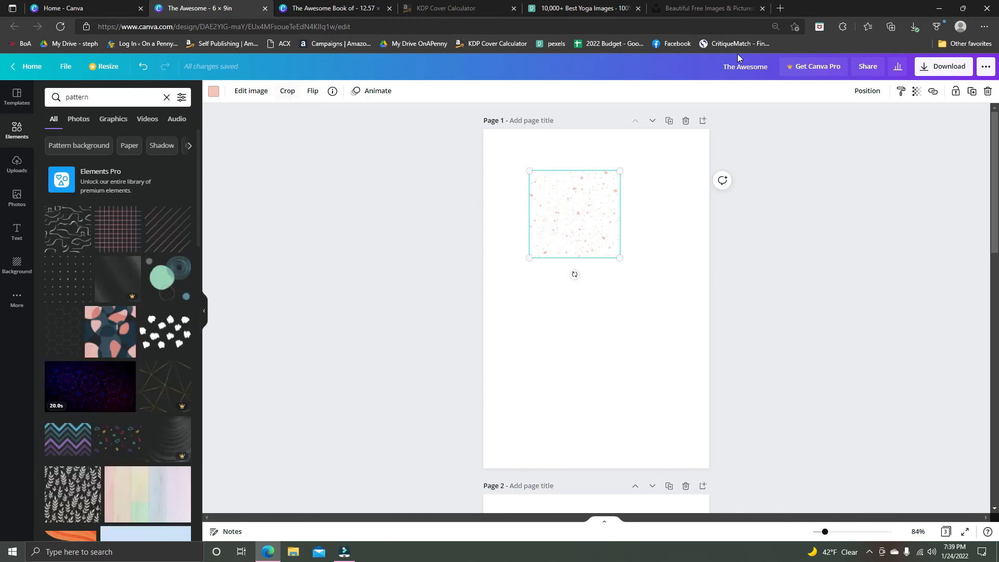
Enlarge the speckle graphic in the page's upper-left corner and duplicate it alongside so the pair spans the page width.
drag(569, 214, 524, 172)
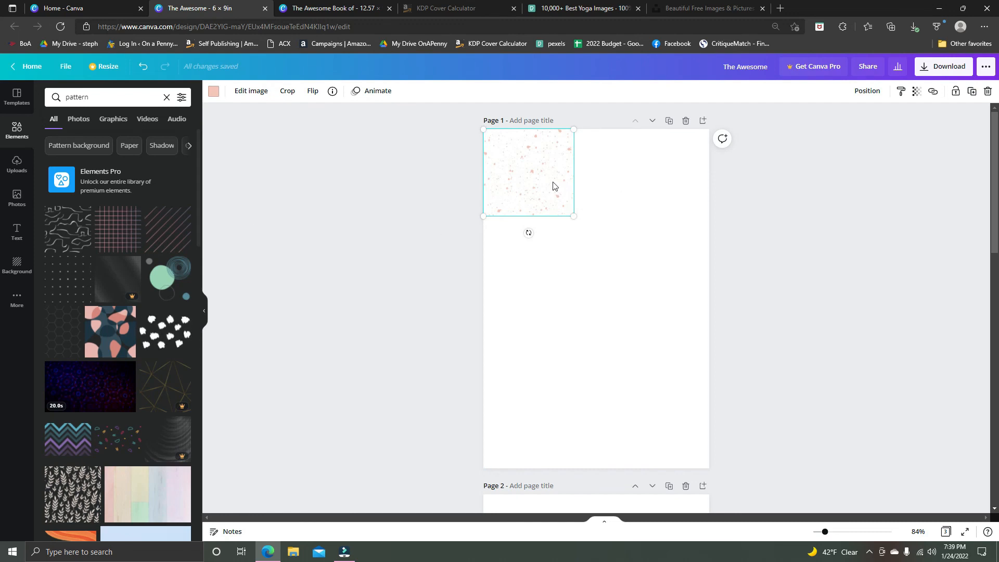
drag(567, 211, 605, 269)
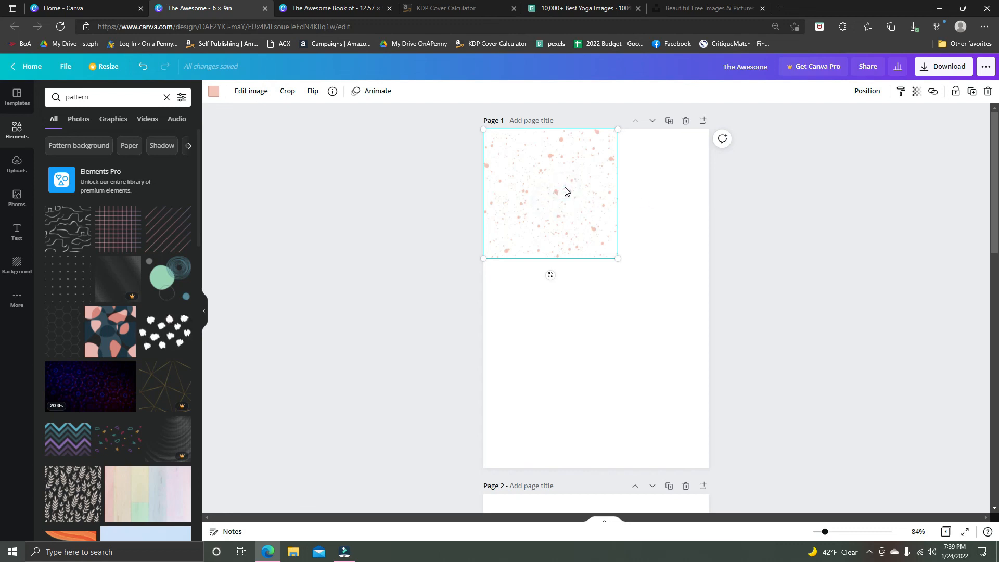
drag(575, 193, 681, 250)
key(ctrl+z)
drag(583, 189, 715, 201)
click(628, 359)
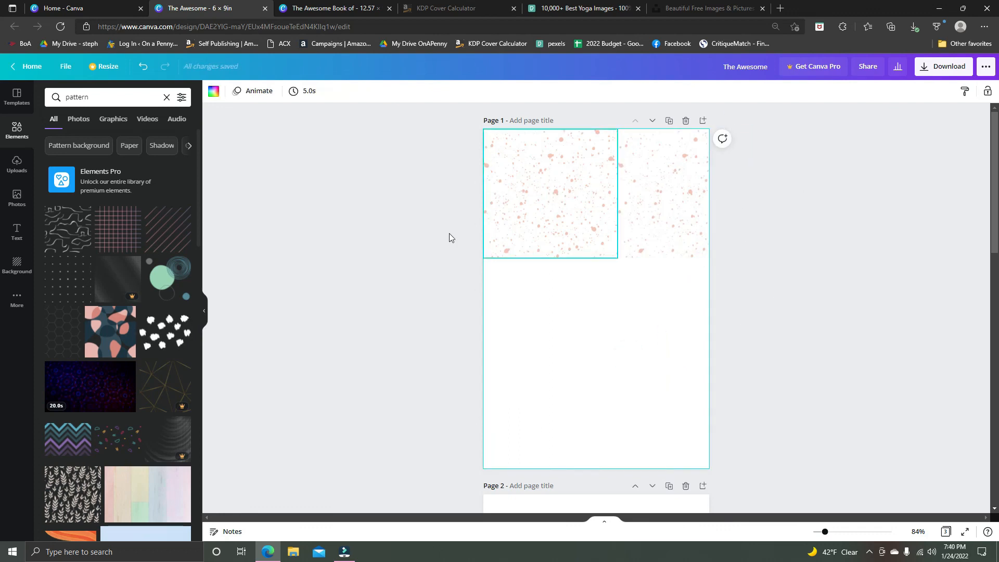
Duplicate the row of two speckle graphics twice downward to cover the rest of page 1.
drag(514, 204, 844, 454)
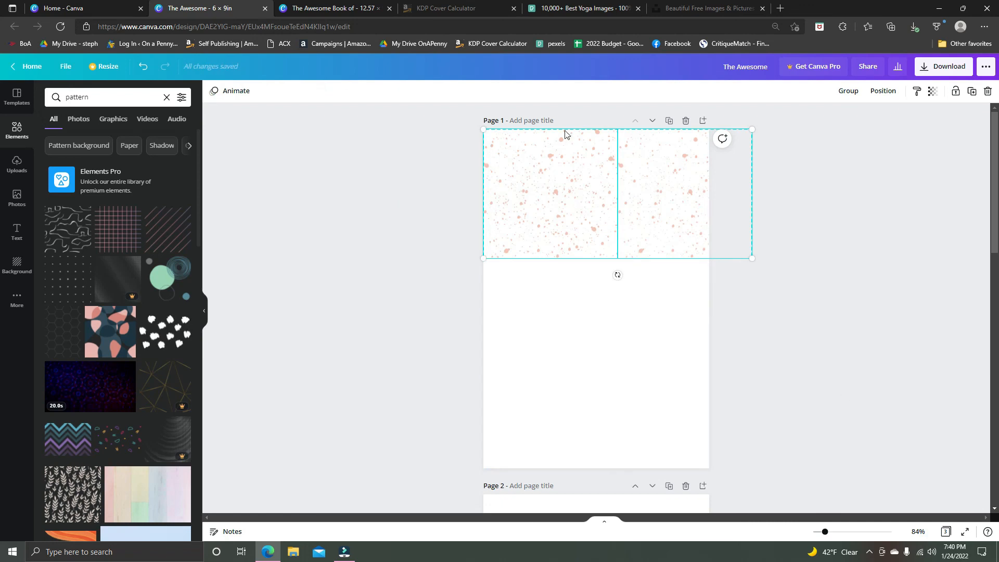
click(501, 282)
drag(596, 224, 599, 351)
click(829, 359)
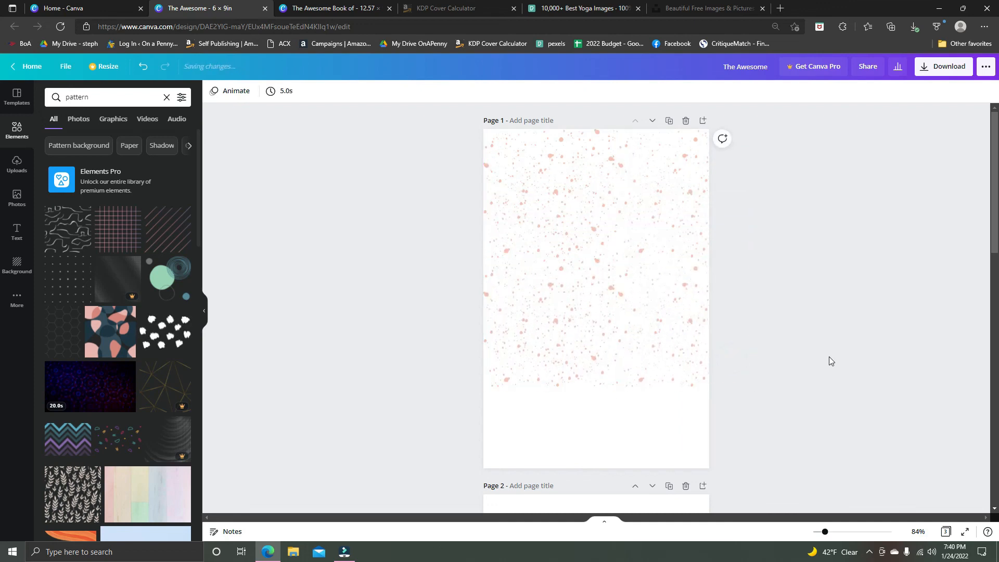
drag(448, 309, 739, 333)
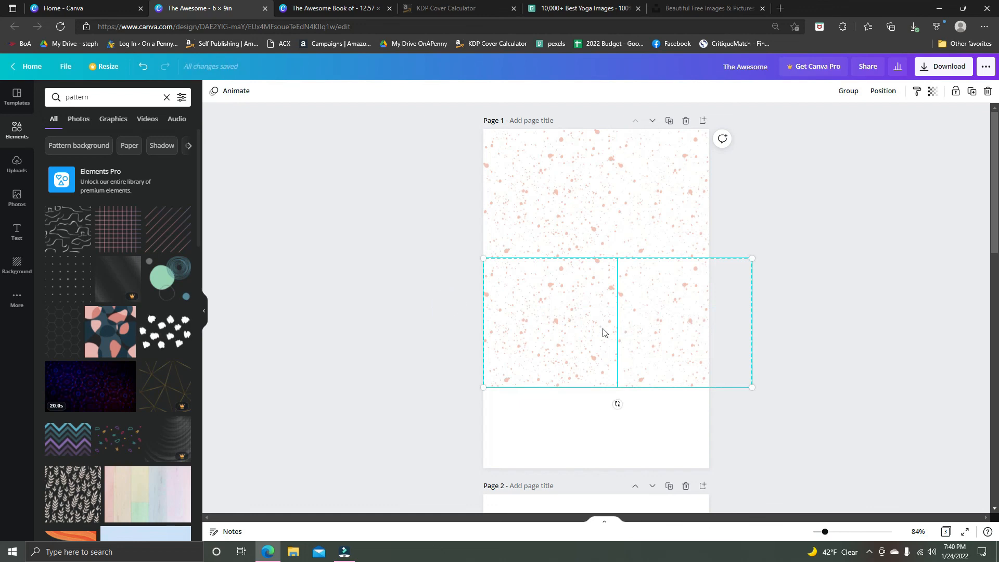
drag(602, 332, 594, 457)
click(852, 305)
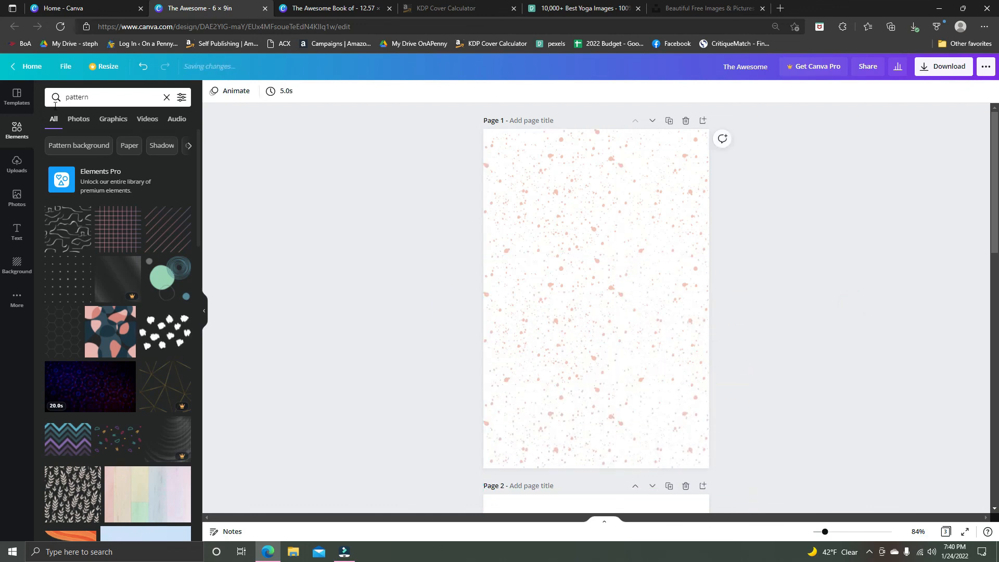
Delete all the speckle graphics from page 1 and look through the pattern elements for another one.
drag(448, 143, 814, 458)
key(Delete)
scroll(150, 286, down, 3)
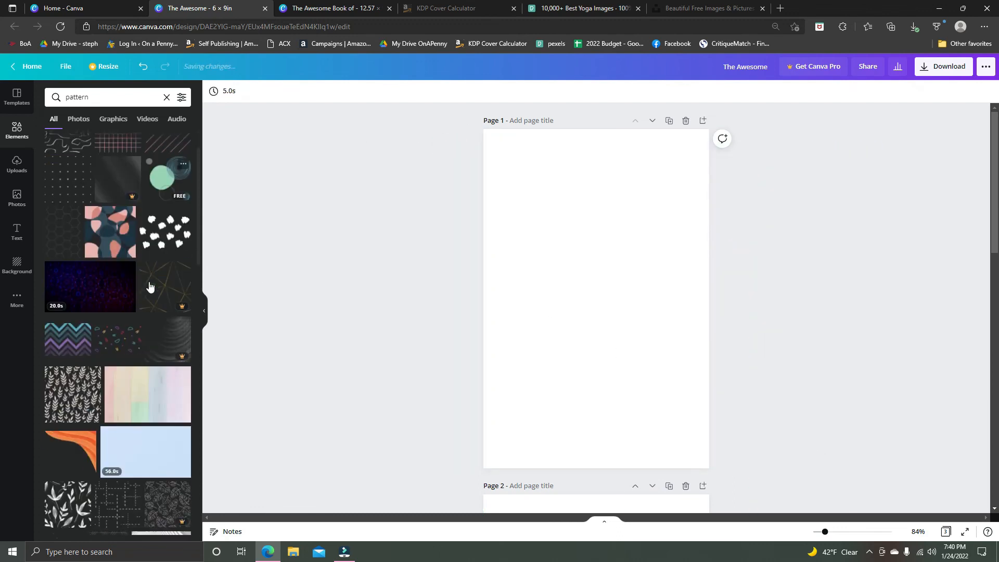
scroll(83, 229, up, 3)
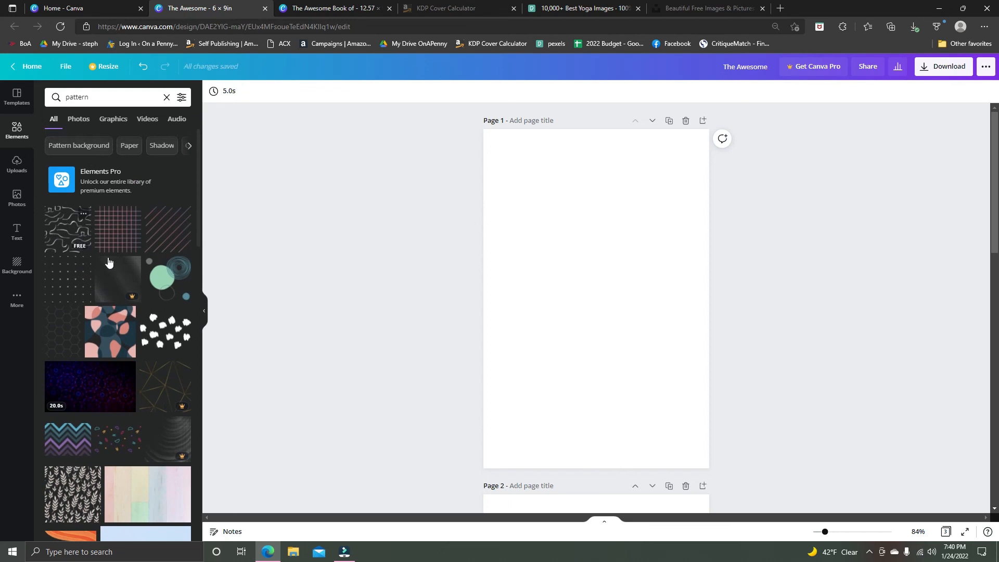
Place the white leaf pattern graphic on page 1, enlarge it and align it to the page's upper-left corner.
scroll(108, 262, down, 5)
drag(67, 353, 548, 252)
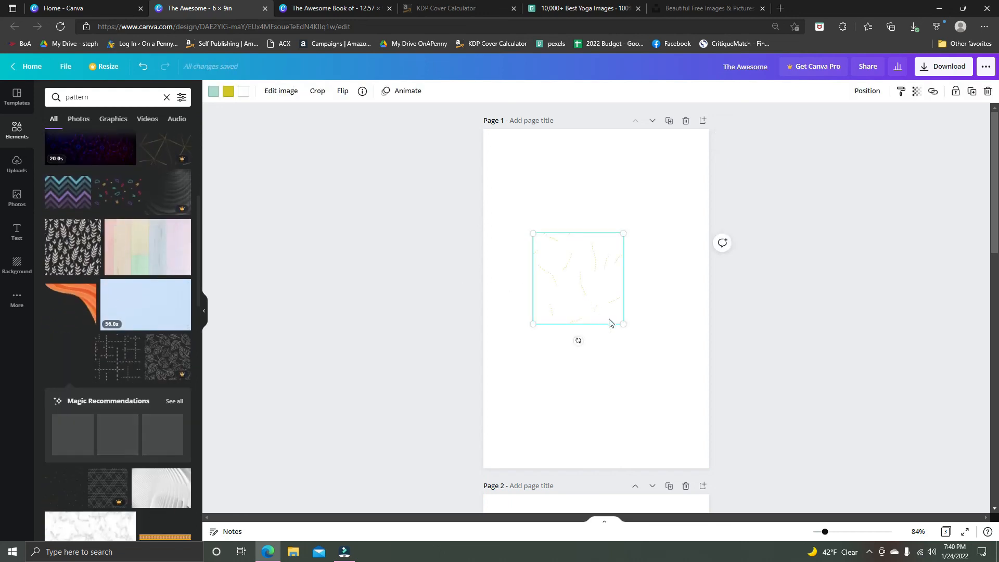
drag(623, 323, 700, 400)
drag(627, 349, 580, 251)
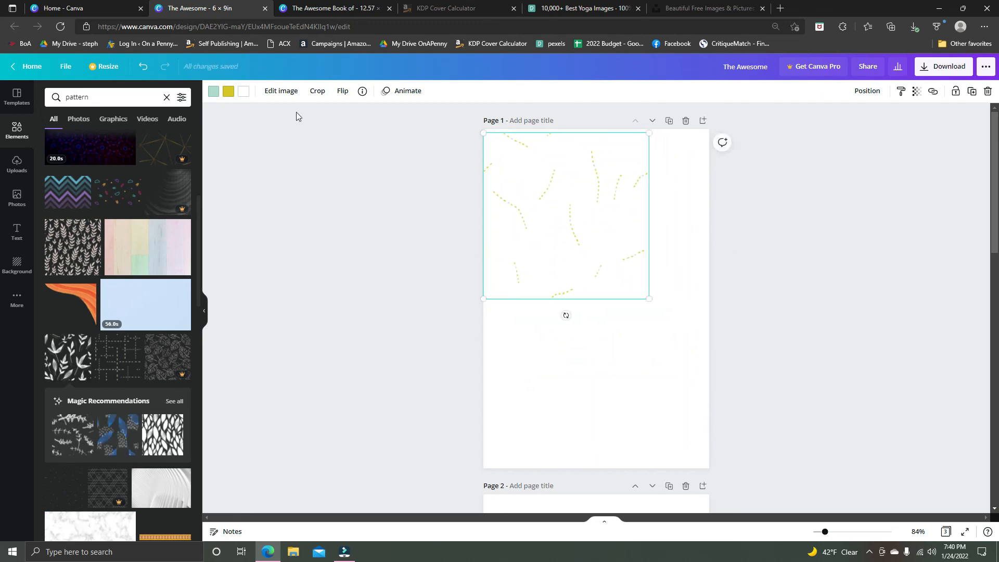
Try the dark brown document color on the pattern's white leaves, and recolor them light beige.
click(242, 91)
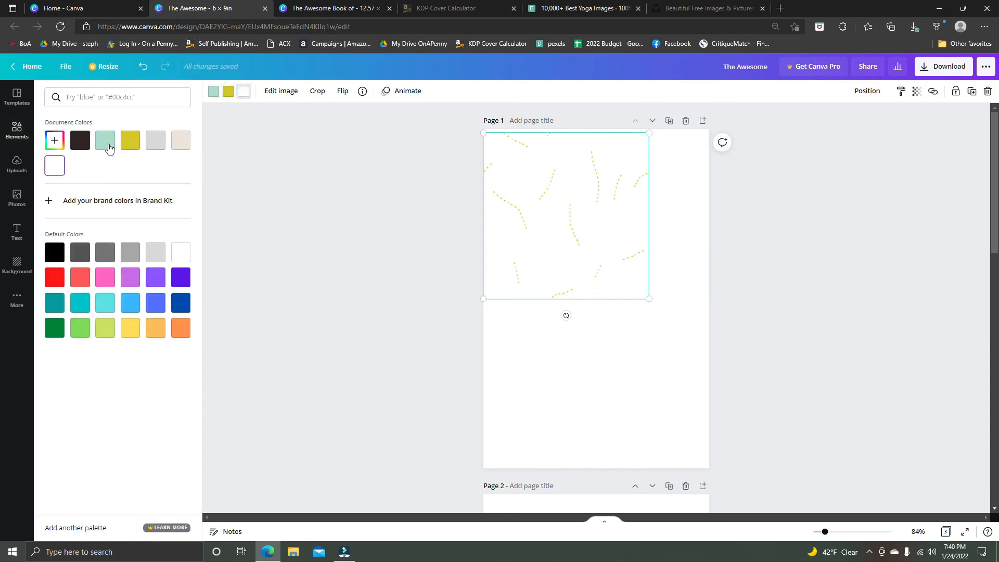
click(82, 143)
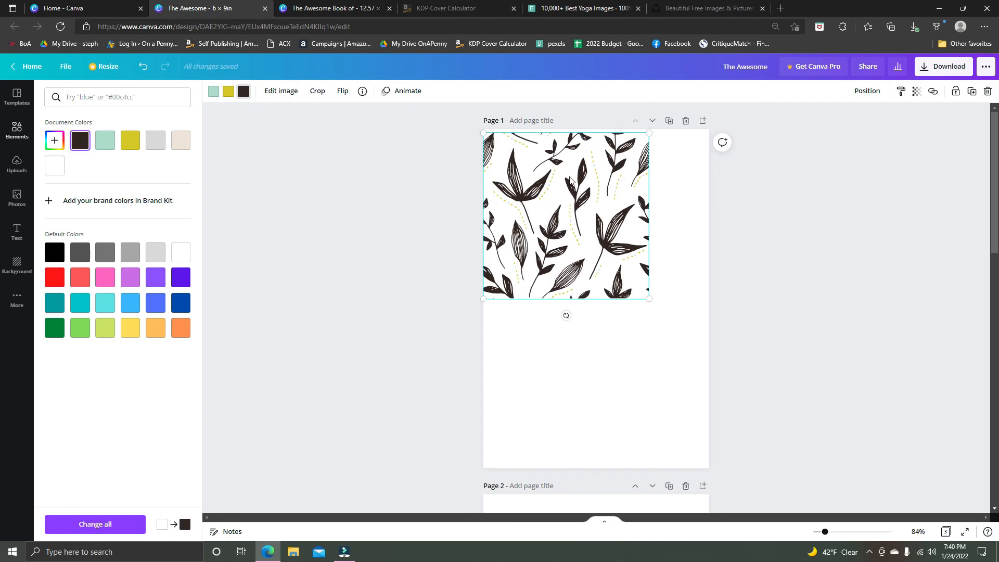
click(182, 141)
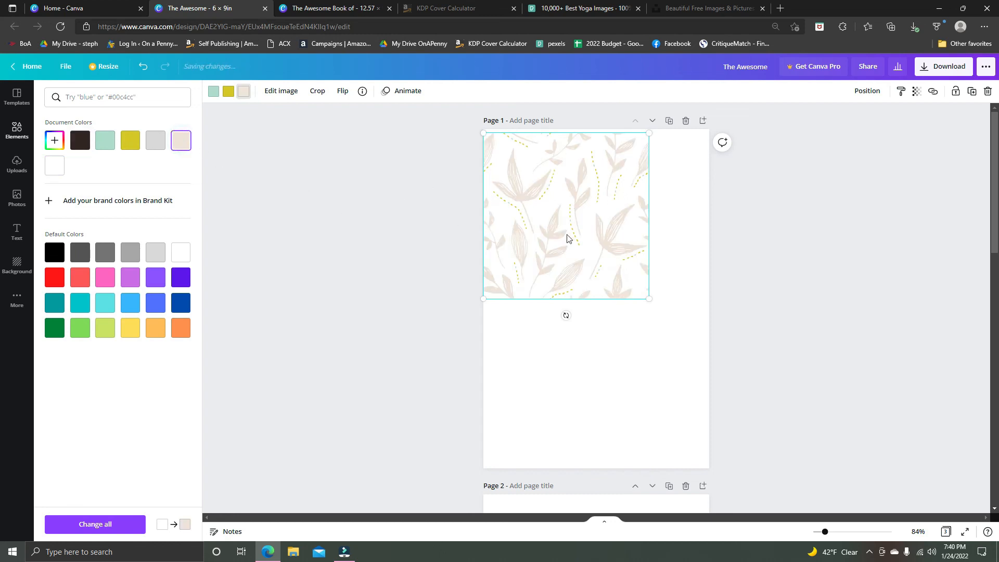
Duplicate the beige leaf graphic alongside the first so the pair spans the width of page 1.
drag(560, 223, 745, 211)
click(644, 354)
key(ctrl+d)
drag(366, 194, 695, 225)
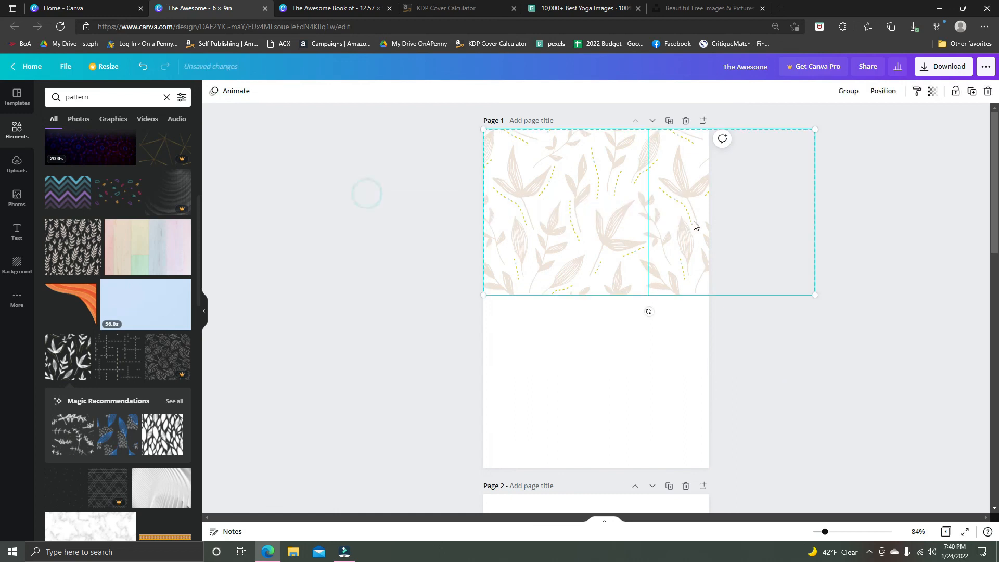
Duplicate the row of two leaf graphics twice downward to cover the rest of page 1.
click(674, 374)
click(667, 230)
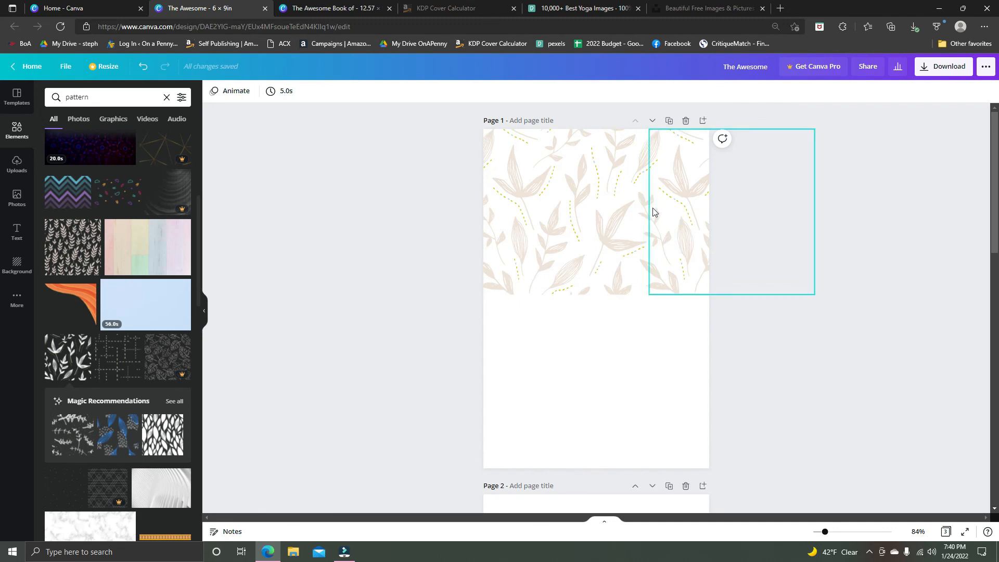
click(582, 199)
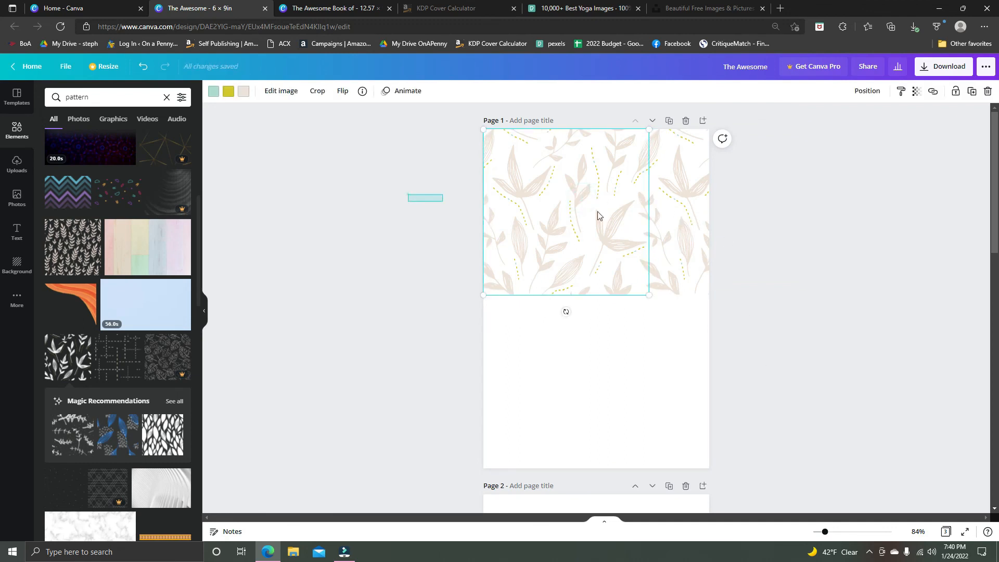
key(ctrl+a)
drag(597, 242, 604, 410)
click(406, 350)
click(597, 358)
drag(598, 373, 596, 527)
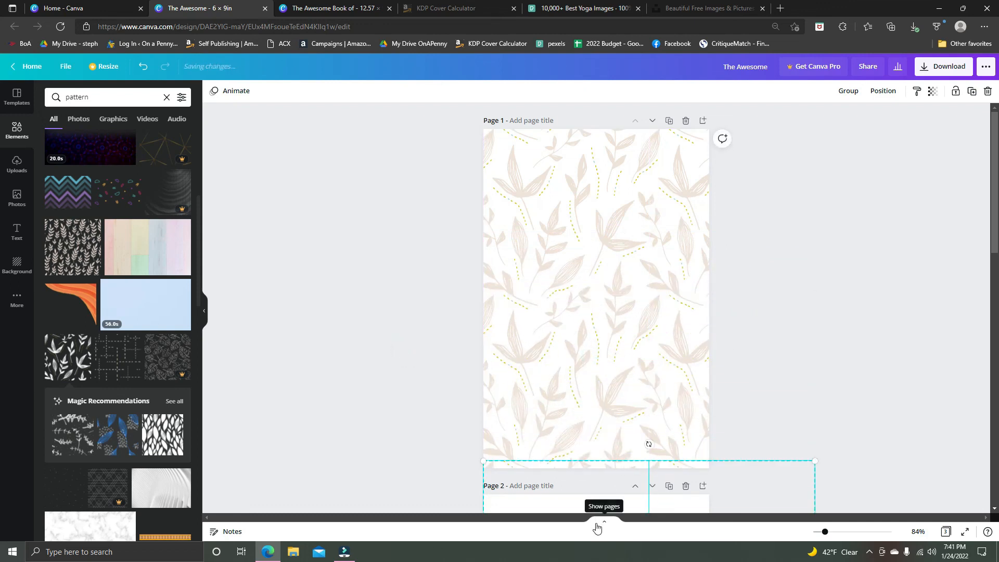
click(827, 333)
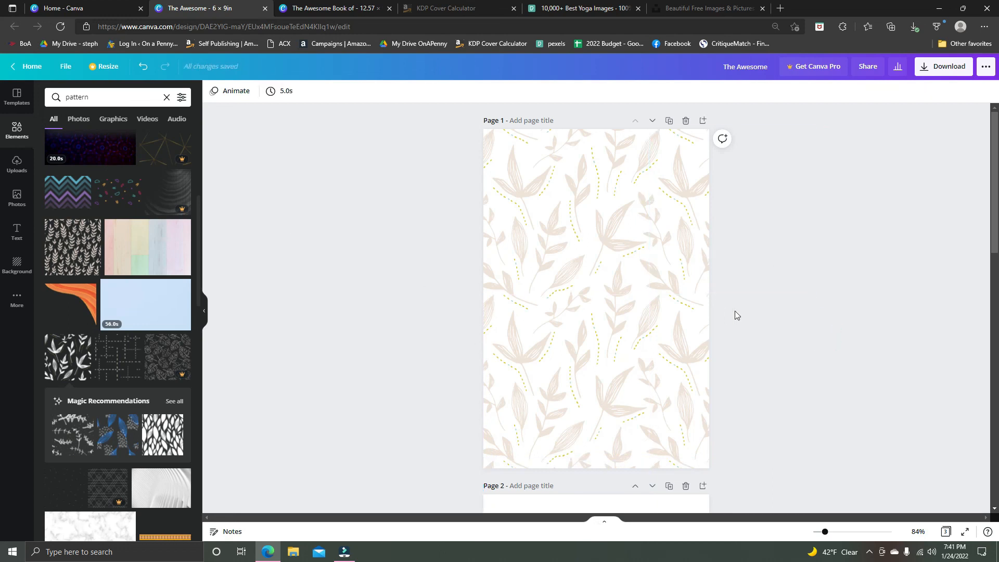
Add a default heading text box over the leaf pattern on page 1.
click(16, 231)
click(90, 147)
click(749, 291)
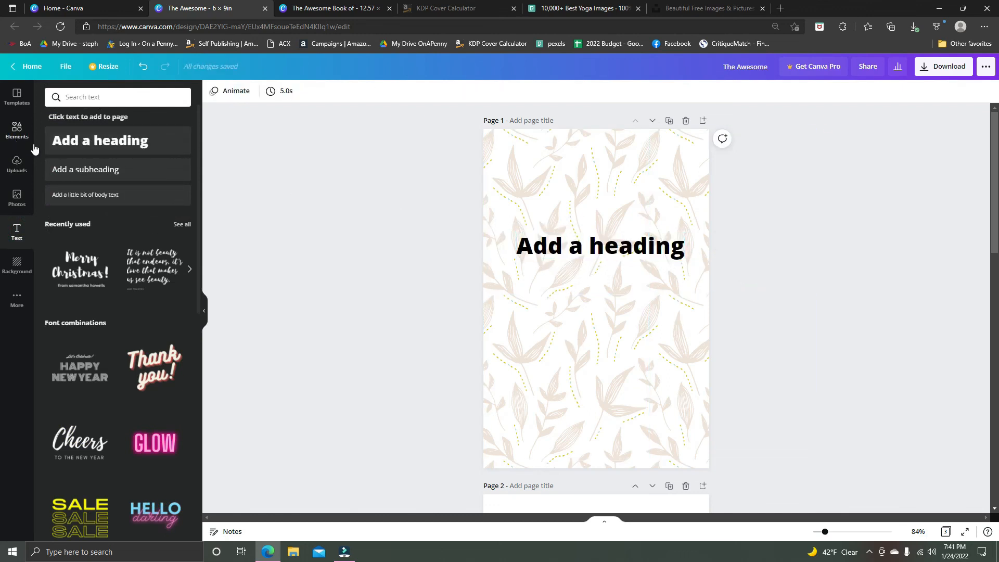
Clear the pattern search, add a mustard-yellow square behind the heading, and widen it into a rectangle that frames the text.
click(17, 136)
click(166, 97)
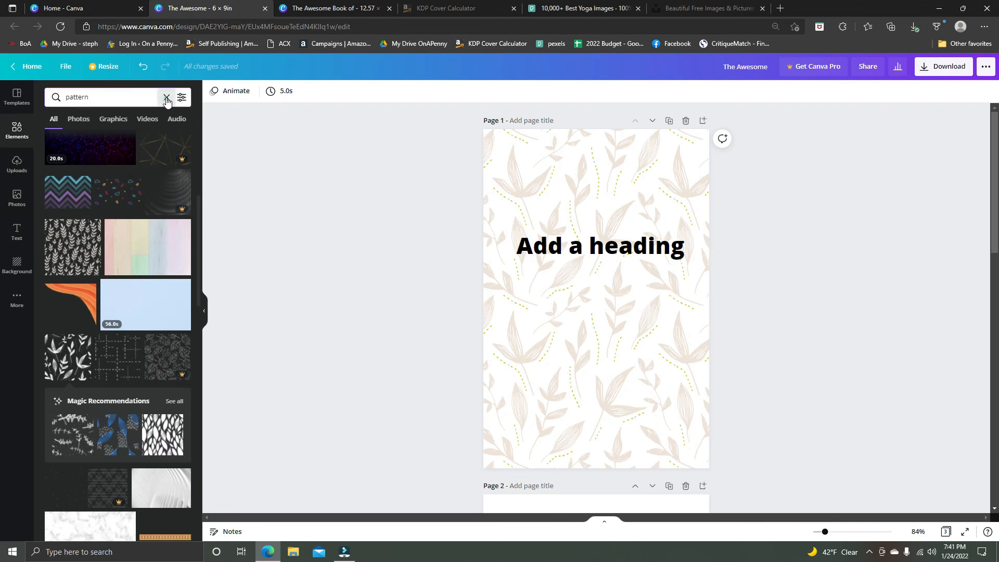
drag(156, 171, 522, 221)
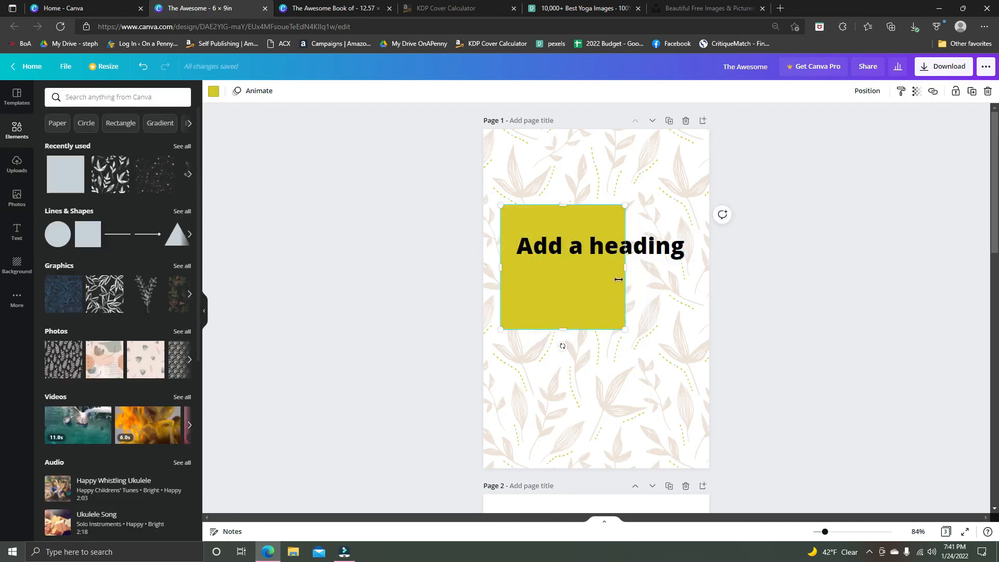
mouse_move(627, 268)
mouse_down()
mouse_move(692, 268)
mouse_move(613, 275)
mouse_up()
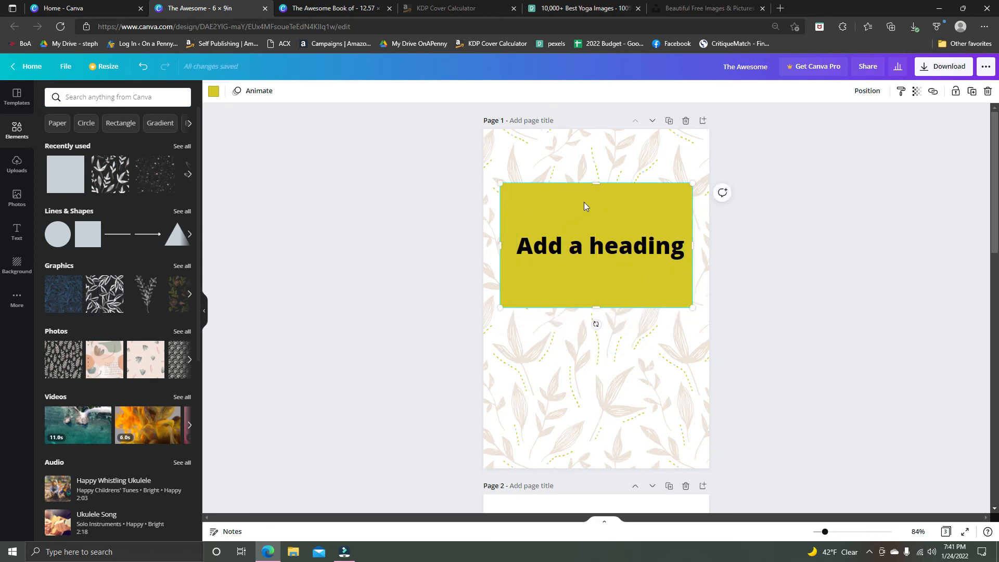
click(730, 336)
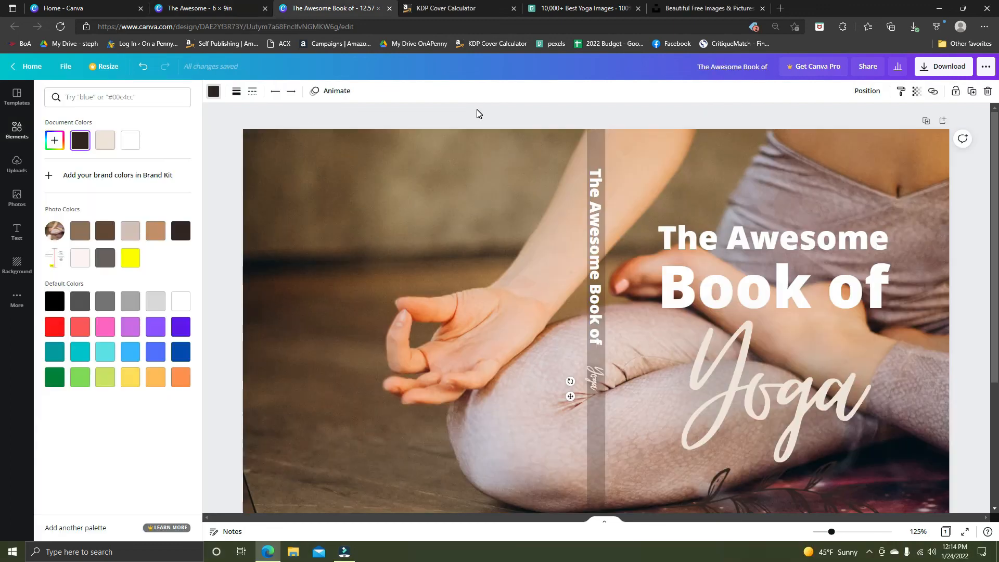
Review the full yoga book cover from the title and spine down to the area beneath the photo.
scroll(479, 114, down, 4)
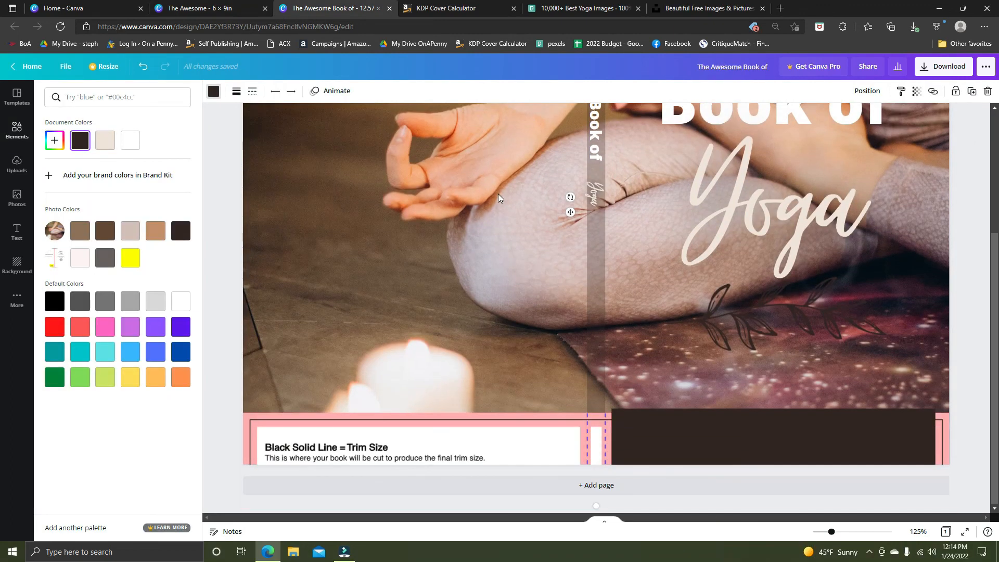
scroll(503, 198, up, 3)
scroll(503, 198, up, 1)
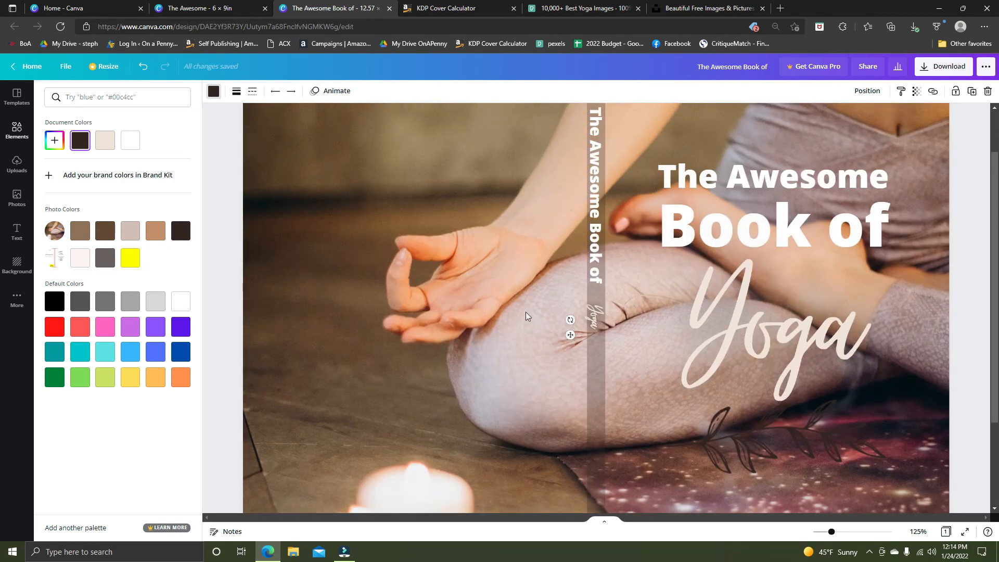
scroll(423, 386, down, 2)
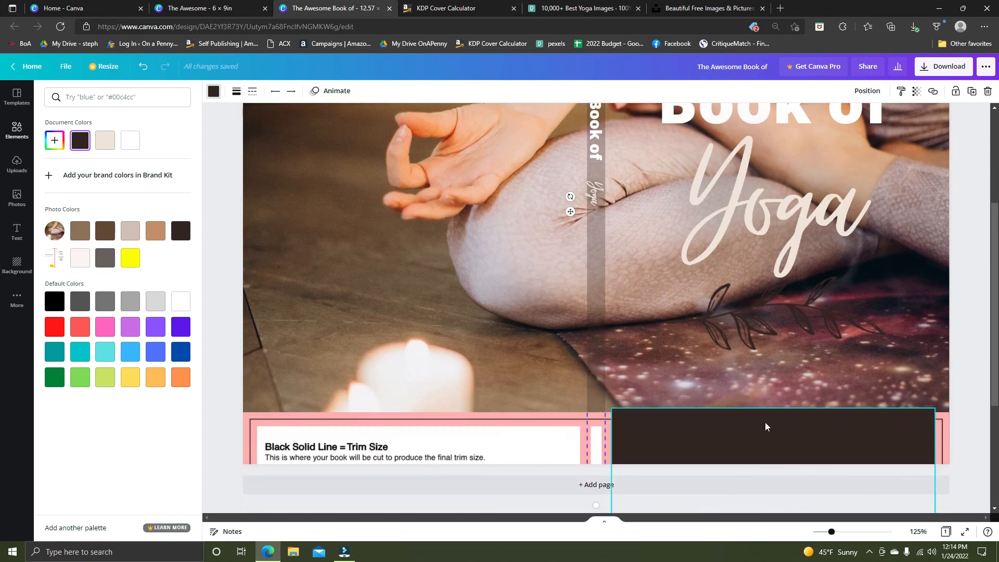
scroll(416, 283, up, 3)
scroll(440, 297, down, 2)
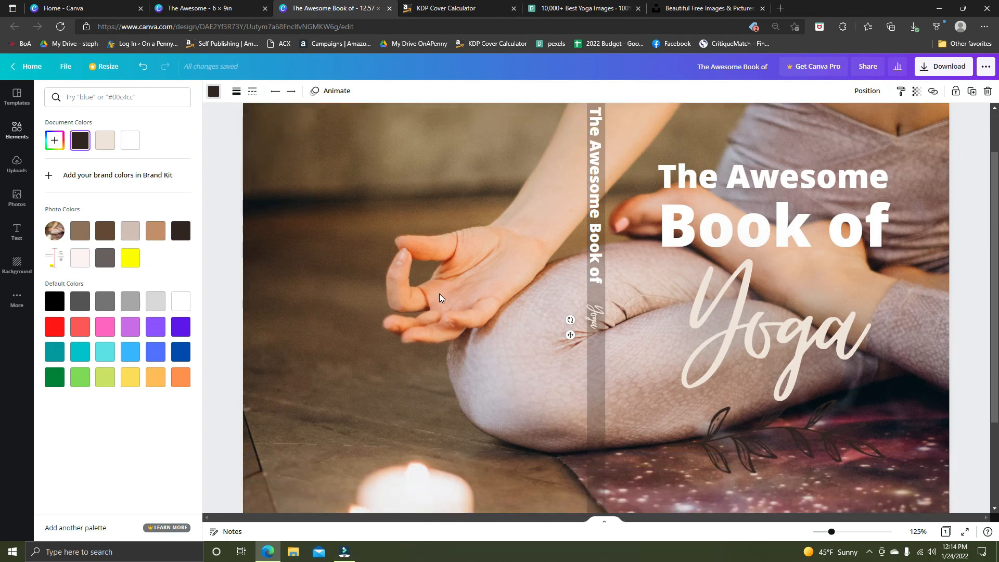
scroll(440, 297, down, 3)
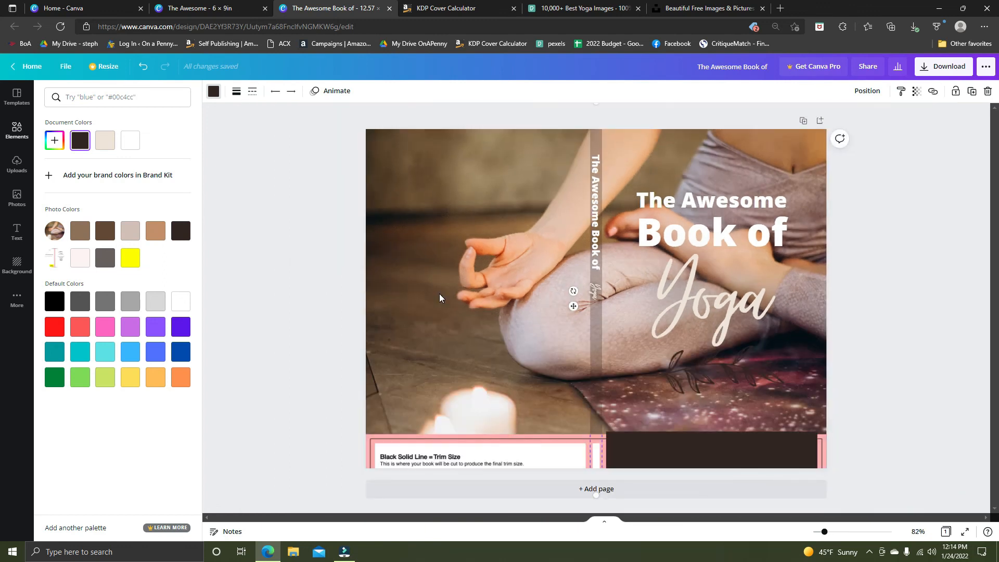